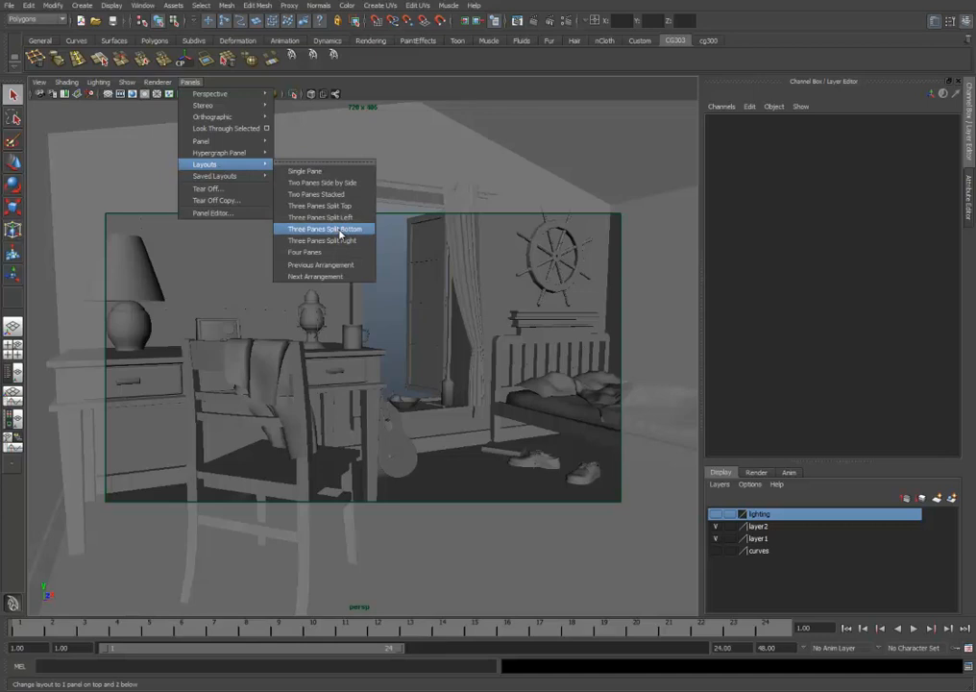
Change the view layout to Three Panes Split Bottom and show Hypergraph Hierarchy1 in one of the two front views.
{"action": "left_click", "coordinate": [338, 232]}
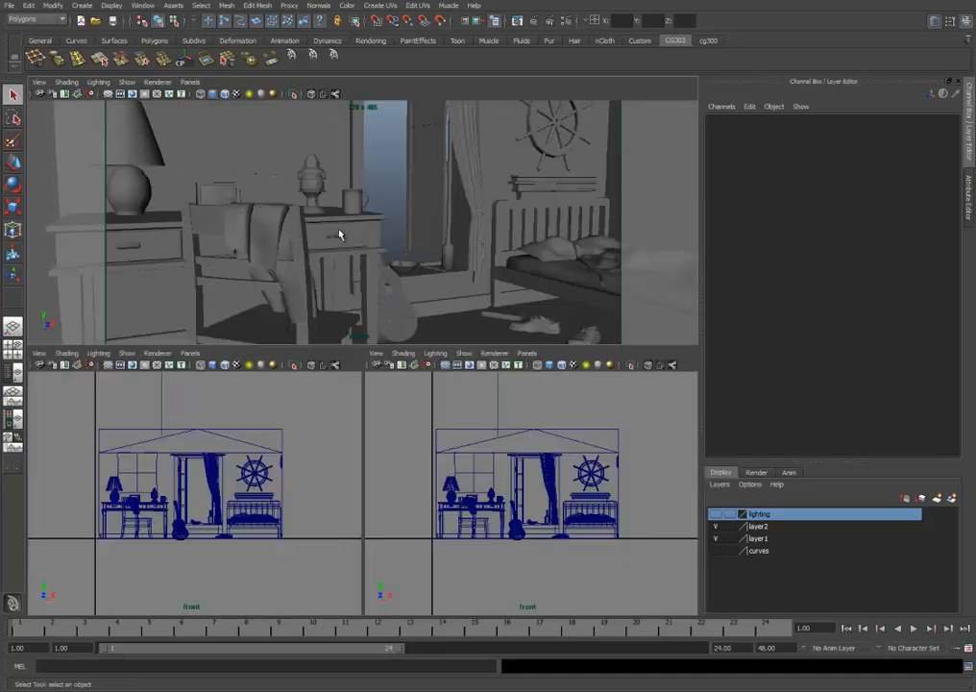
{"action": "left_click", "coordinate": [195, 353]}
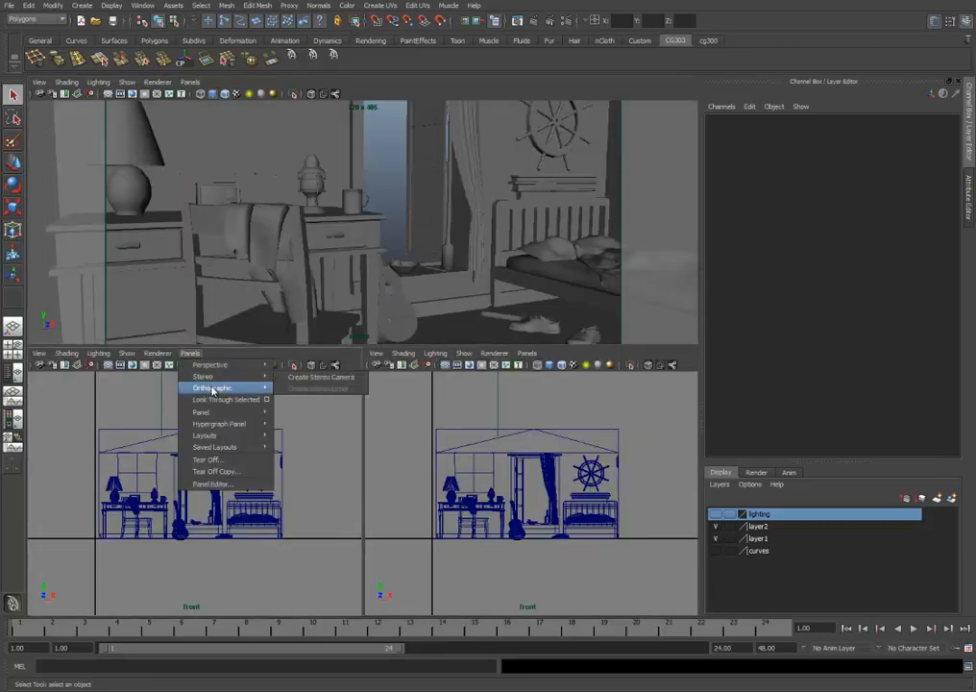
{"action": "mouse_move", "coordinate": [213, 389]}
{"action": "mouse_move", "coordinate": [230, 411]}
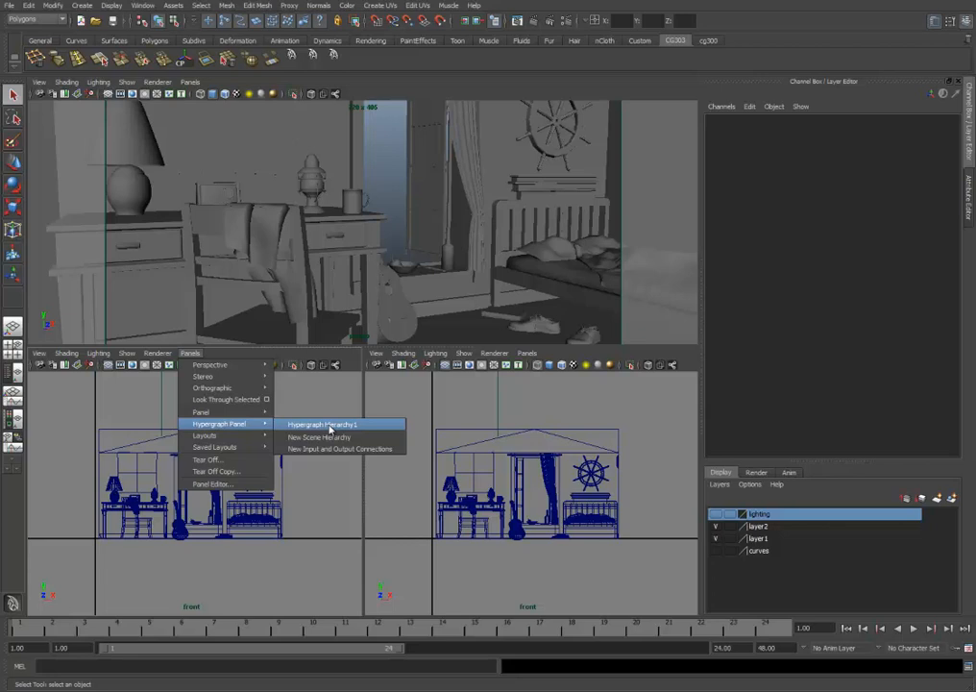
{"action": "left_click", "coordinate": [330, 426]}
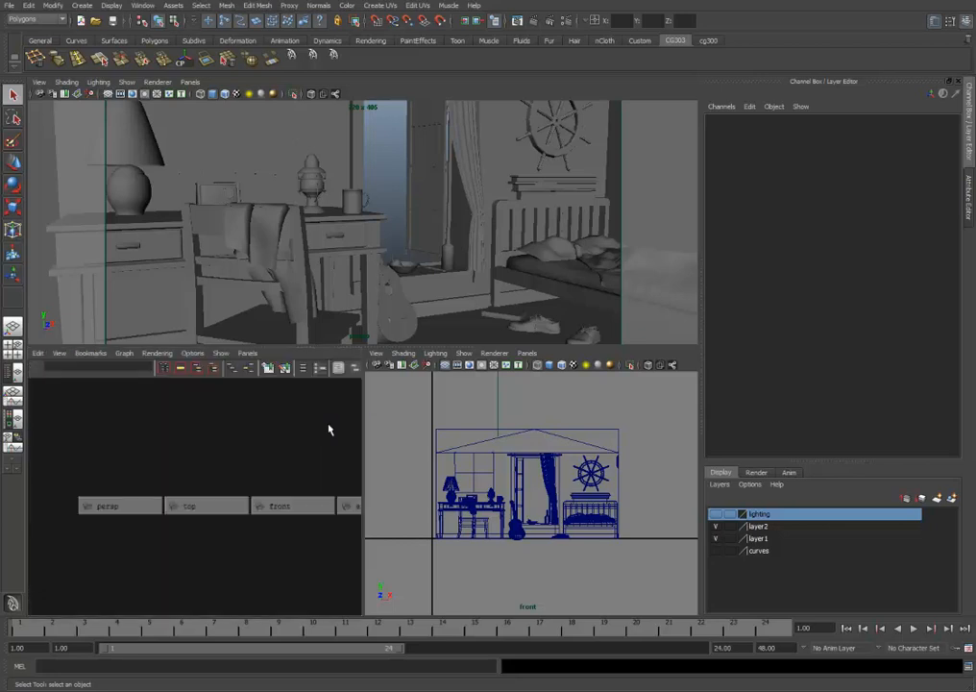
Replace the remaining front view with the Hypershade.
{"action": "left_click", "coordinate": [528, 352]}
{"action": "mouse_move", "coordinate": [553, 376]}
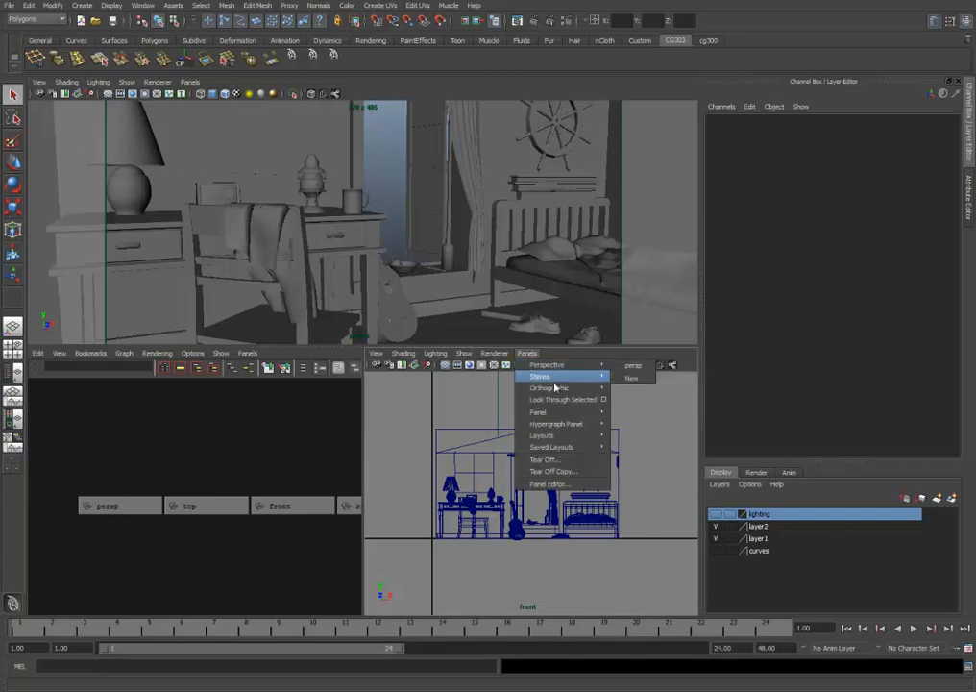
{"action": "mouse_move", "coordinate": [548, 411]}
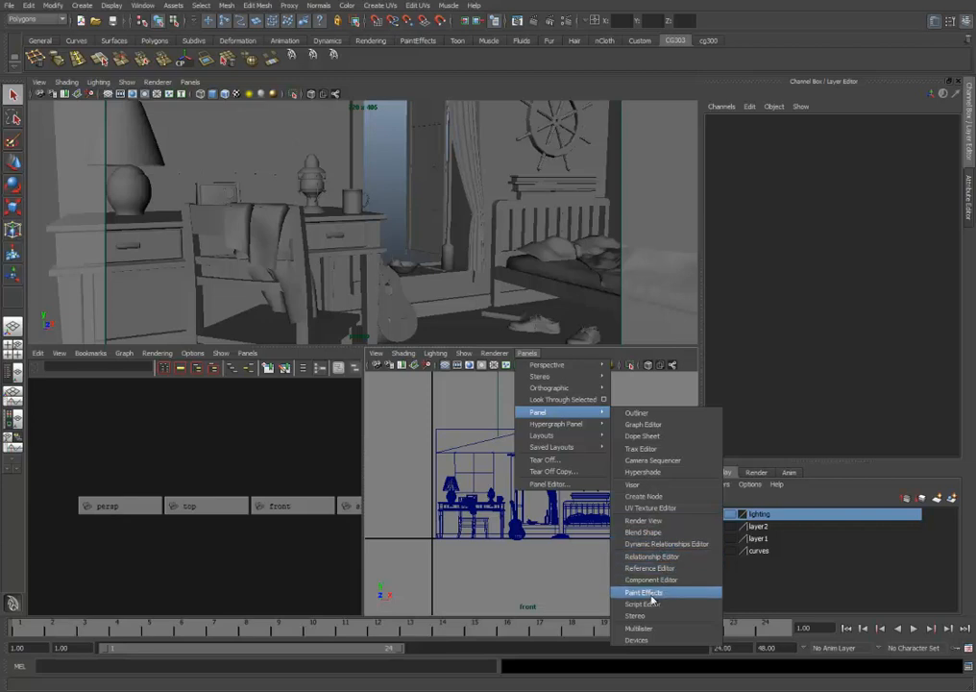
{"action": "mouse_move", "coordinate": [583, 438]}
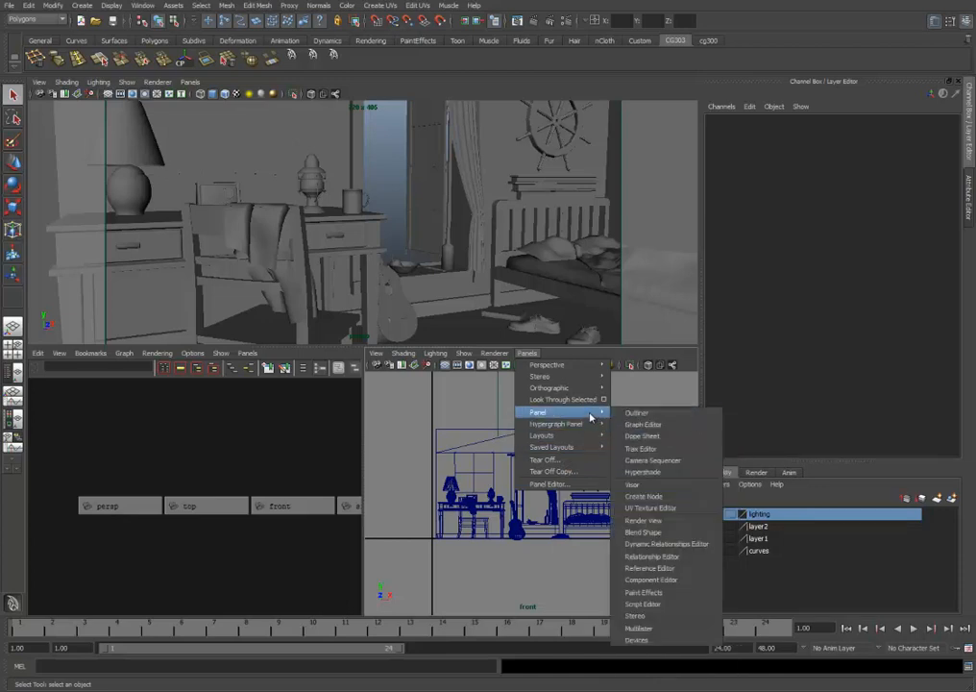
{"action": "left_click", "coordinate": [656, 473]}
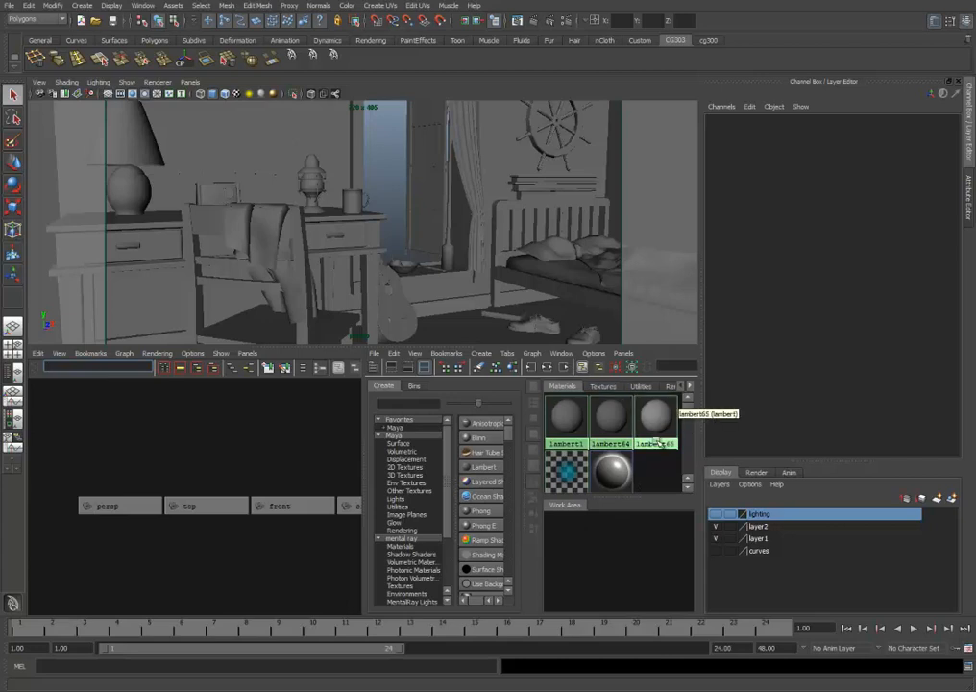
Examine the lambert1 material and the chair, desk and room groups in the scene hierarchy.
{"action": "left_click", "coordinate": [566, 423]}
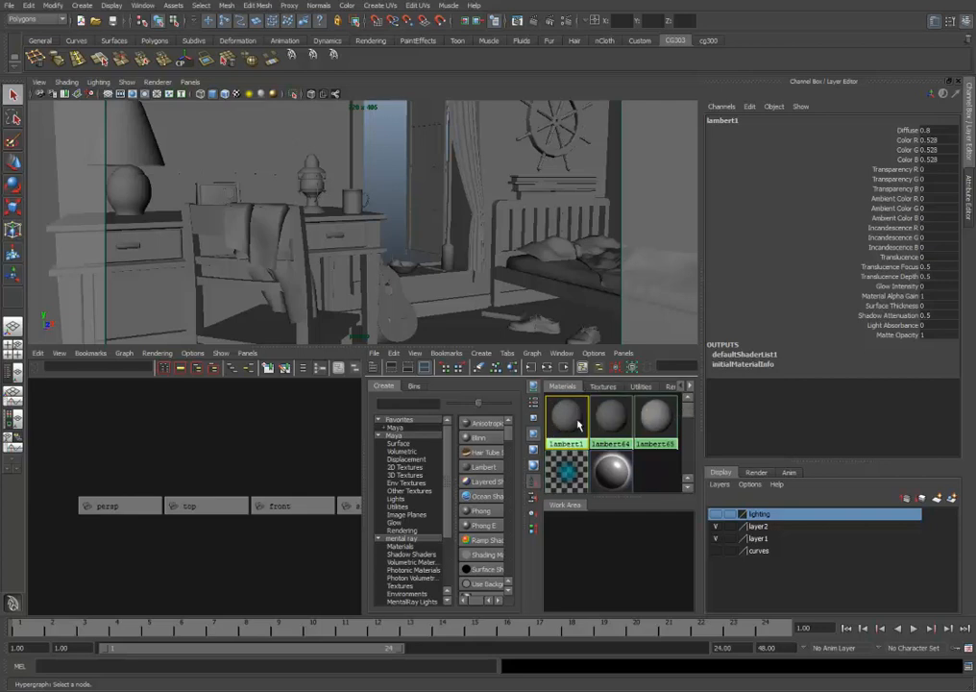
{"action": "middle_click_drag", "start_coordinate": [565, 423], "coordinate": [564, 423]}
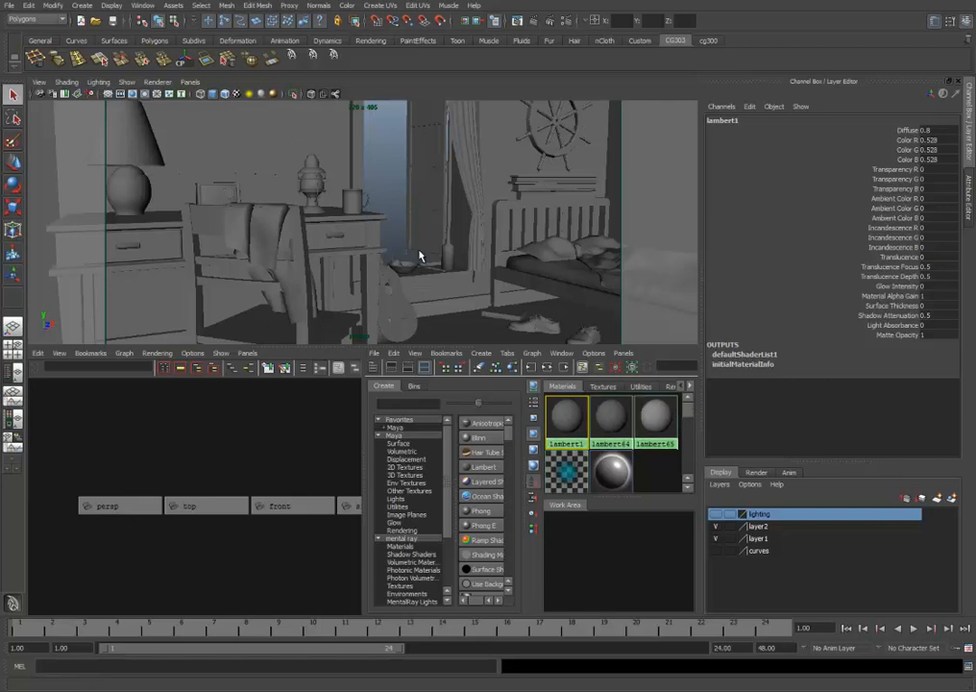
{"action": "left_click", "coordinate": [313, 212]}
{"action": "left_click", "coordinate": [289, 437]}
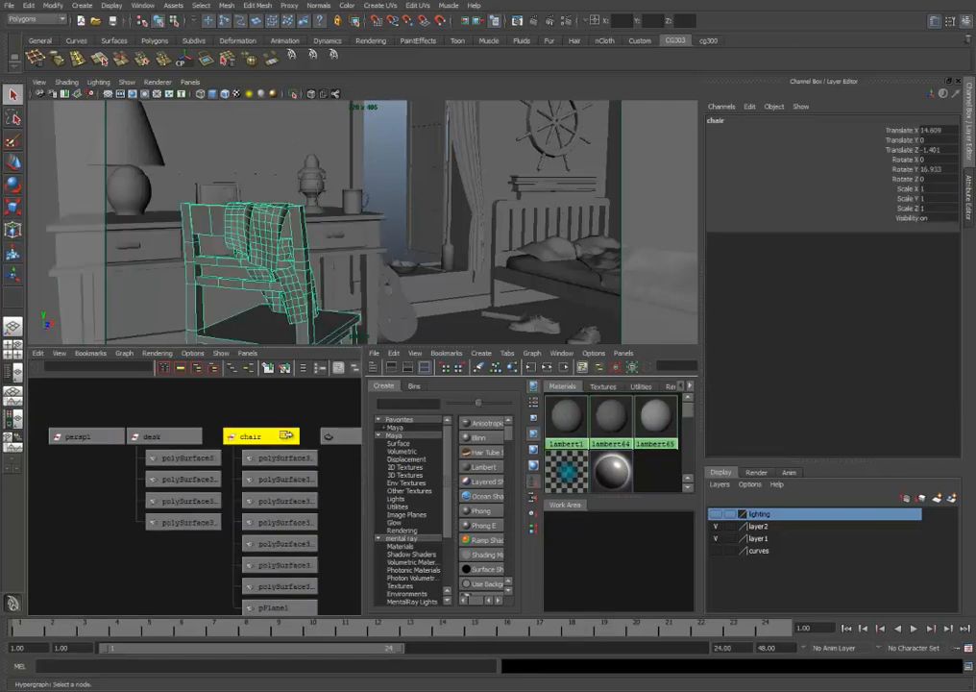
{"action": "mouse_move", "coordinate": [317, 523]}
{"action": "middle_mouse_down", "text": "alt"}
{"action": "mouse_move", "coordinate": [229, 503]}
{"action": "mouse_move", "coordinate": [318, 524]}
{"action": "middle_mouse_up", "text": "alt"}
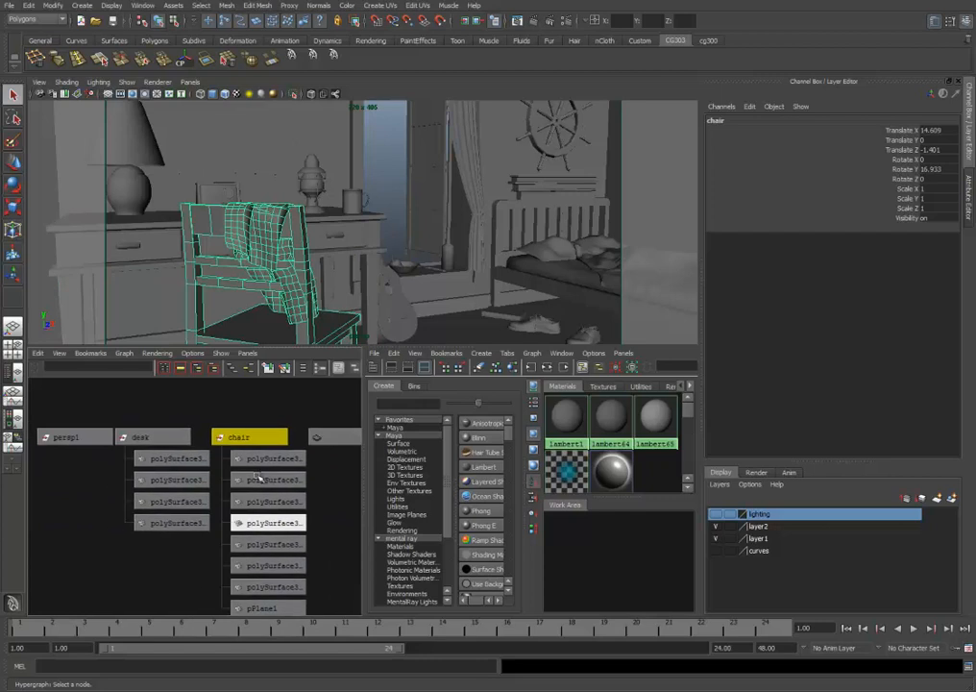
{"action": "left_click", "coordinate": [181, 438]}
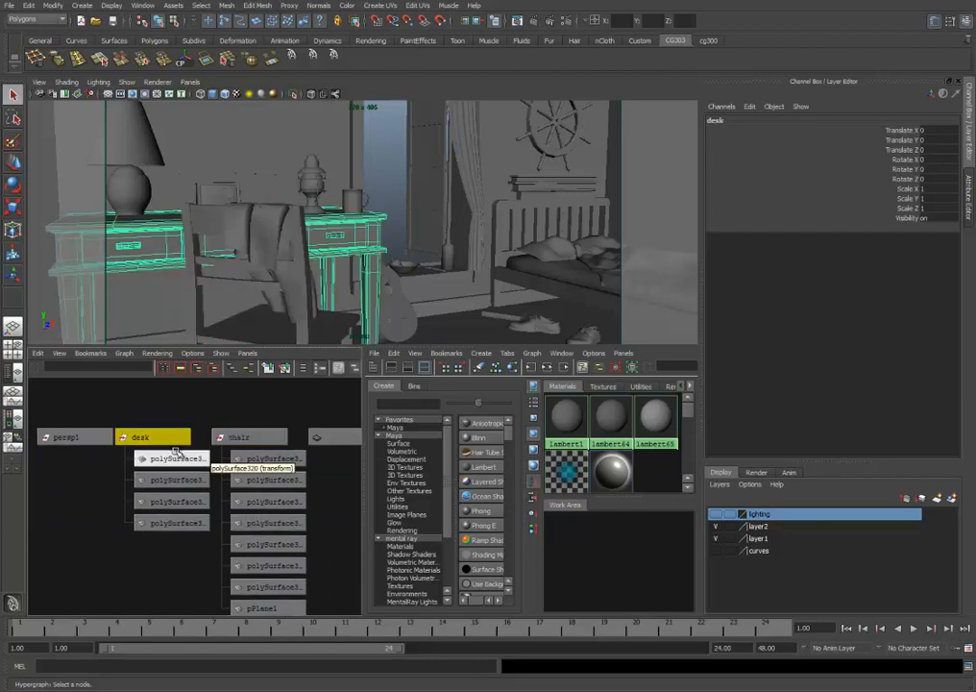
{"action": "middle_click_drag", "start_coordinate": [359, 484], "coordinate": [79, 479], "text": "alt"}
{"action": "middle_click_drag", "start_coordinate": [230, 494], "coordinate": [83, 467], "text": "alt"}
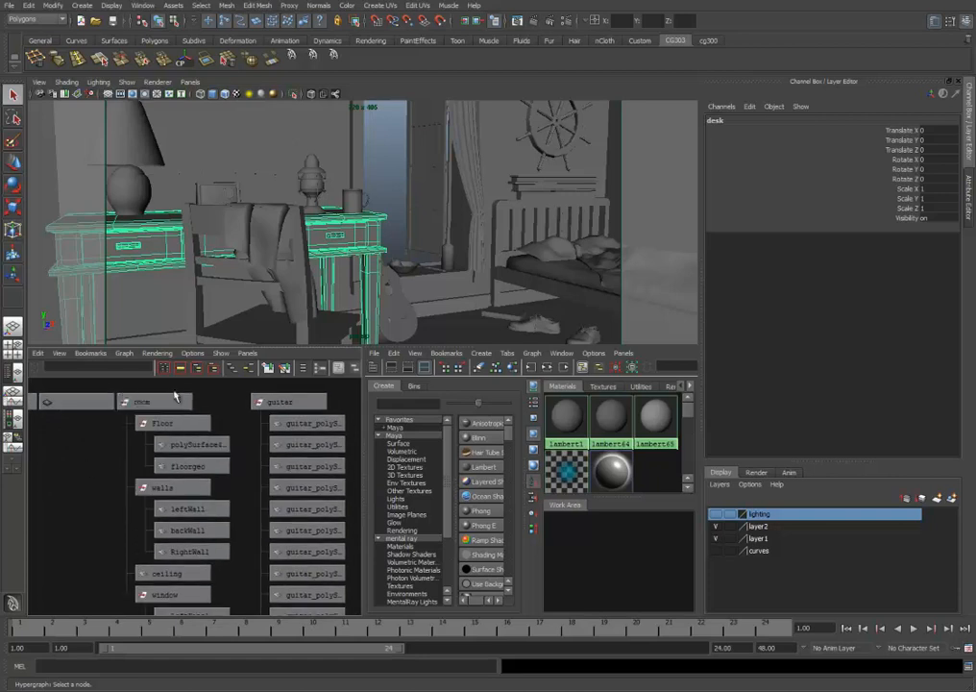
{"action": "left_click", "coordinate": [173, 400]}
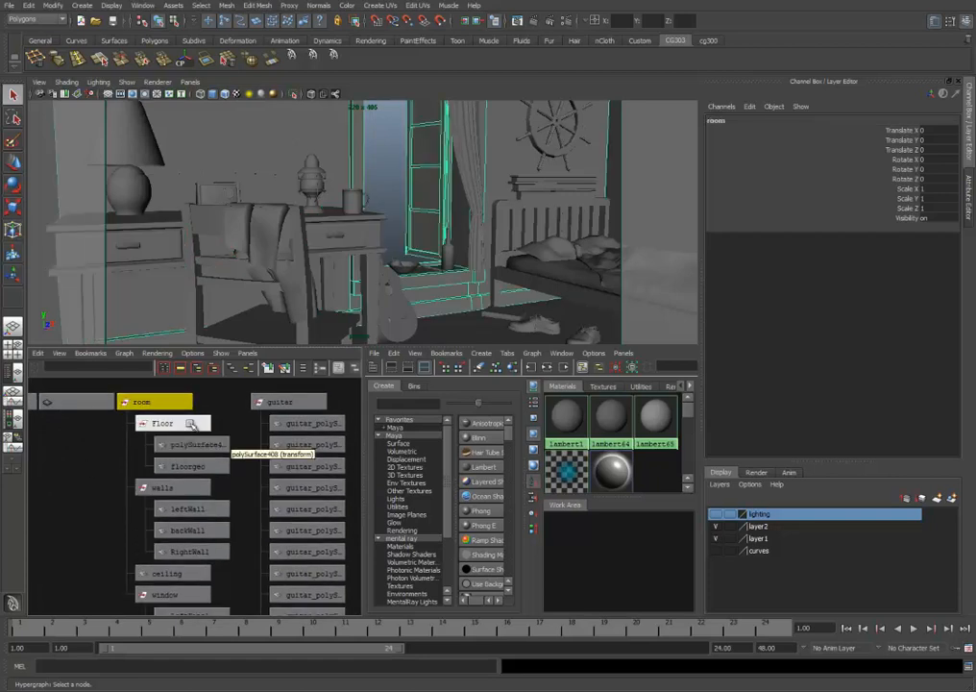
Assign a new Blinn material to the Floor group and name the material FloorM.
{"action": "left_click", "coordinate": [189, 423]}
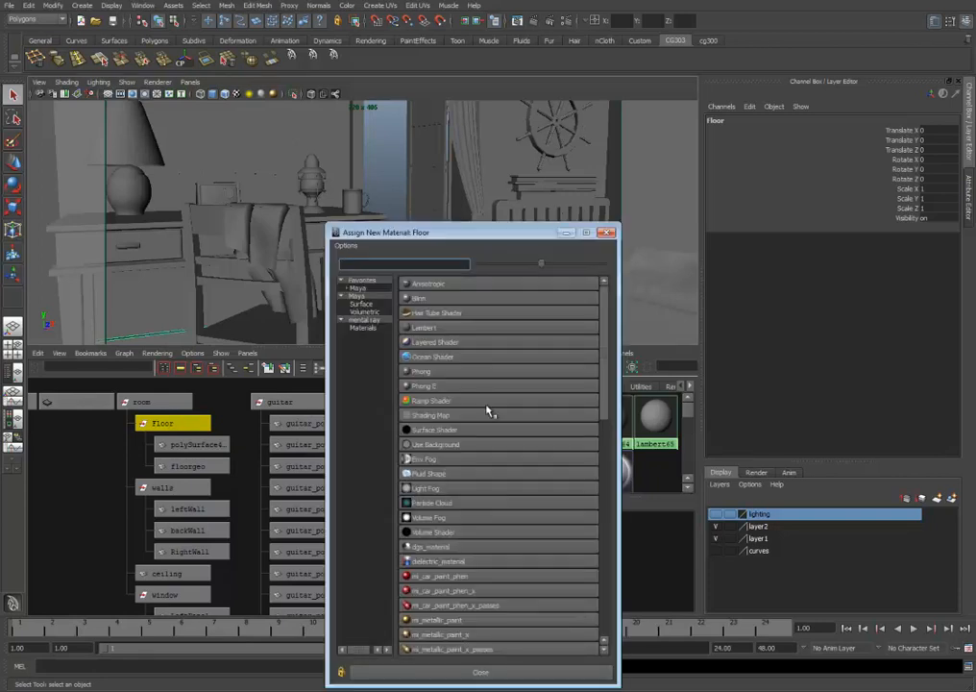
{"action": "left_click_drag", "start_coordinate": [488, 239], "coordinate": [347, 142]}
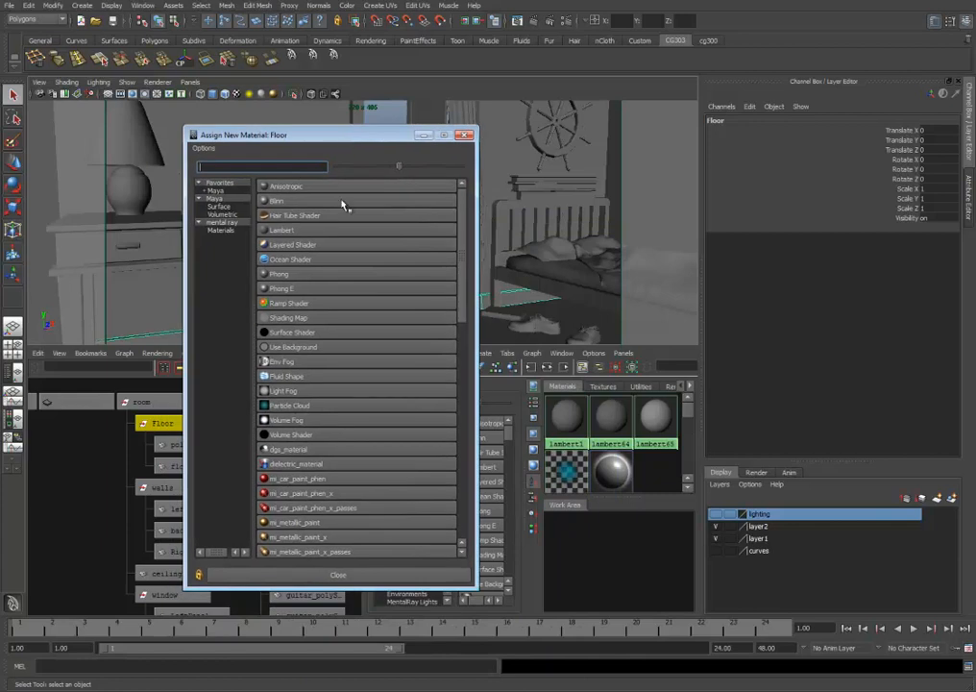
{"action": "left_click", "coordinate": [284, 202]}
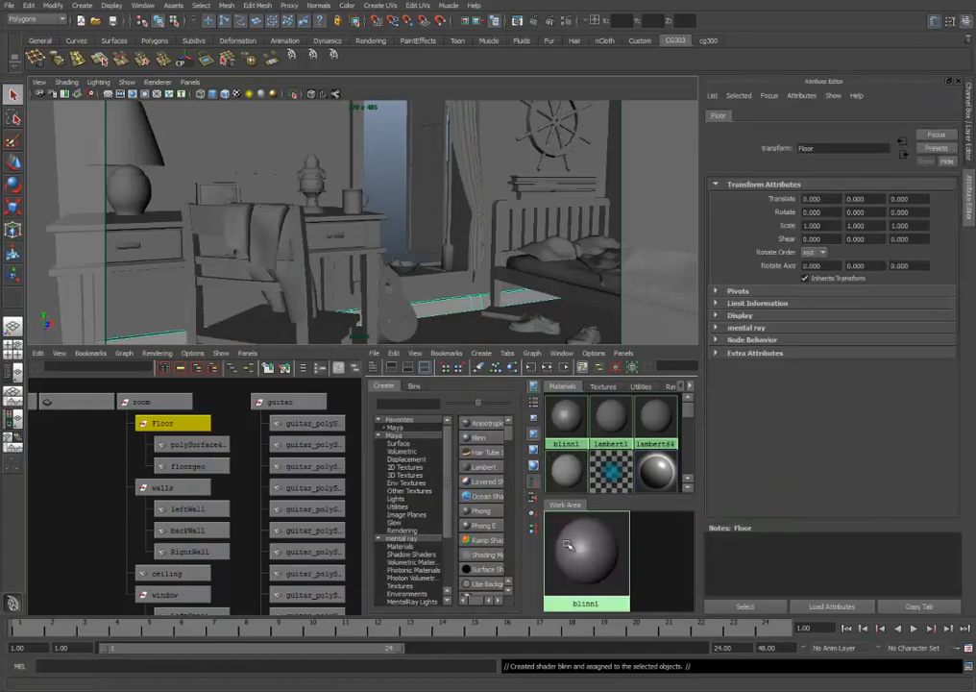
{"action": "double_click", "coordinate": [586, 603]}
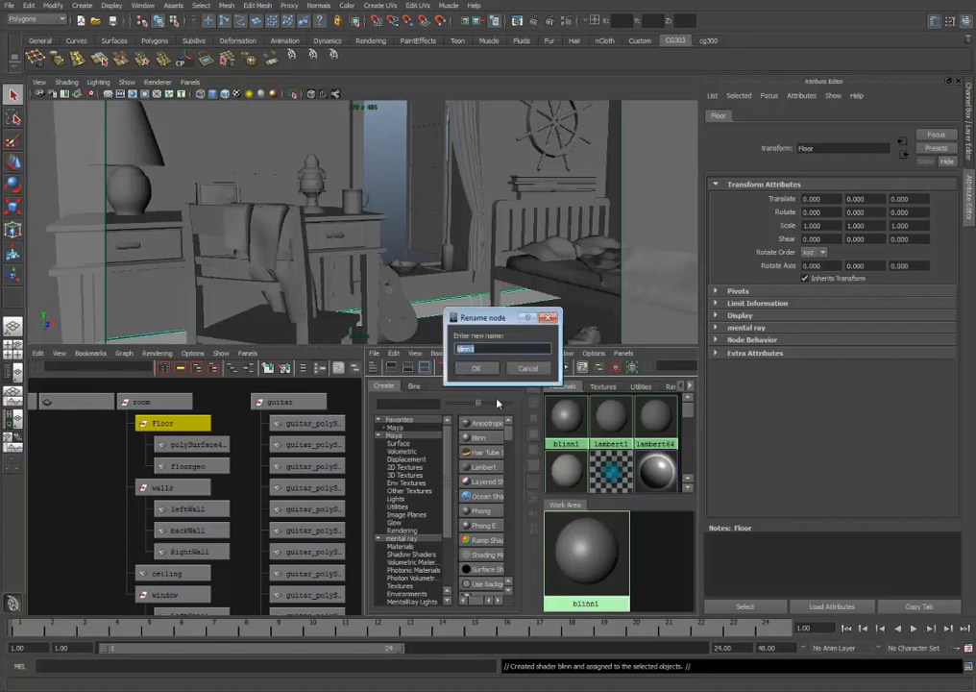
{"action": "type", "text": "FloorM"}
{"action": "key", "text": "Return"}
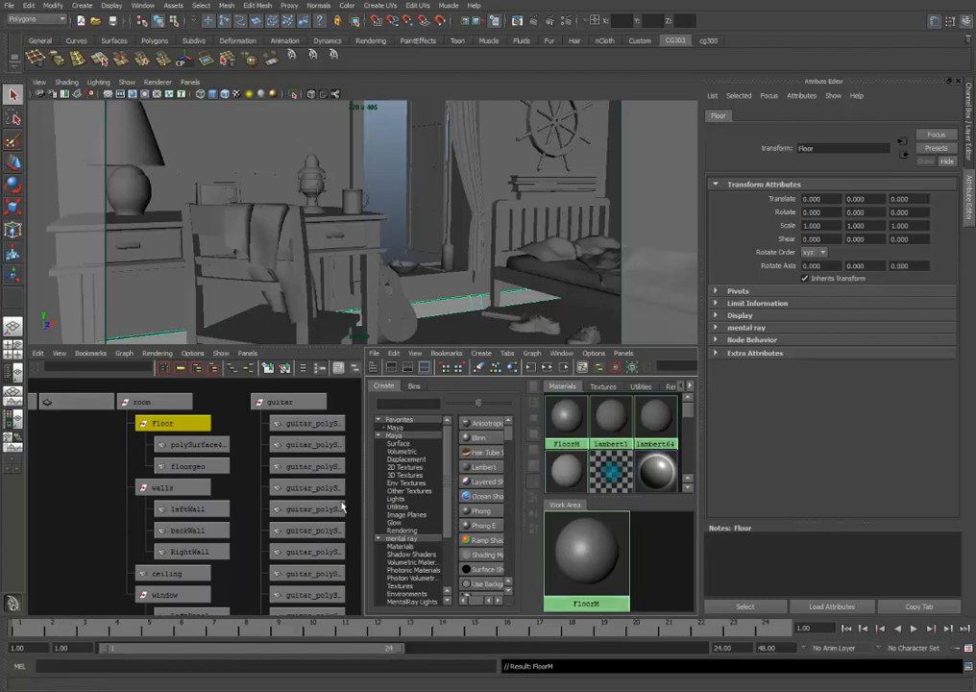
Assign a new Lambert material to the walls group and name the material WallM.
{"action": "left_click", "coordinate": [164, 487]}
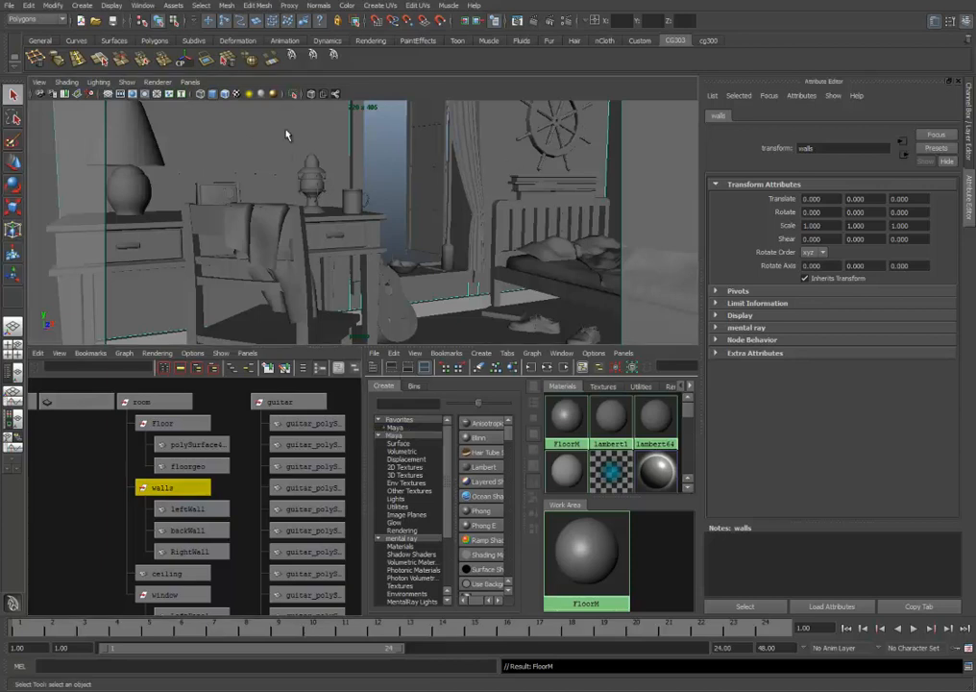
{"action": "left_click", "coordinate": [306, 308]}
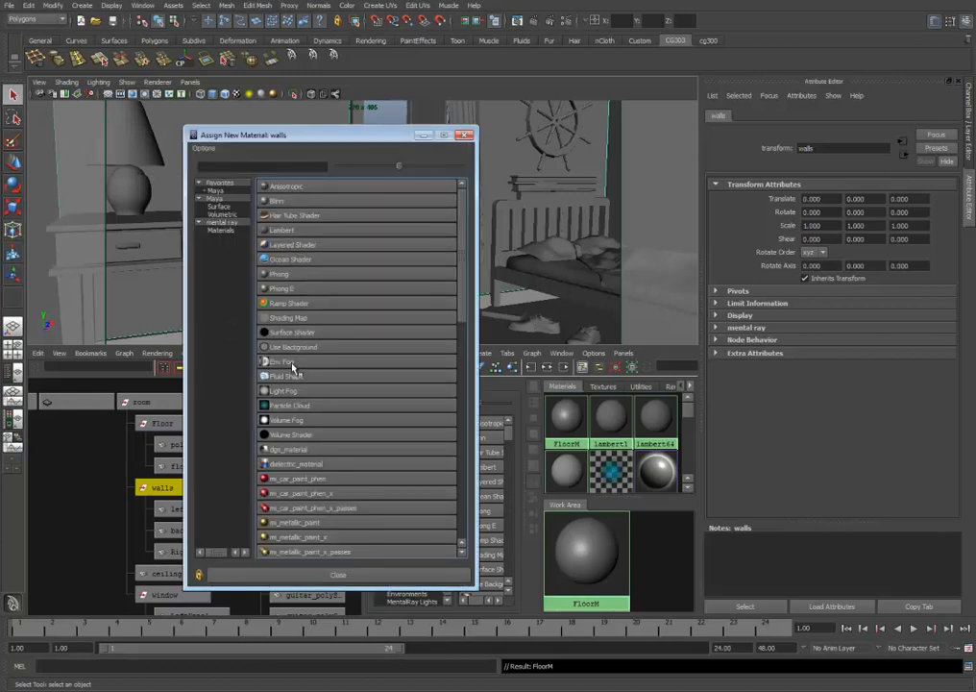
{"action": "left_click", "coordinate": [301, 229]}
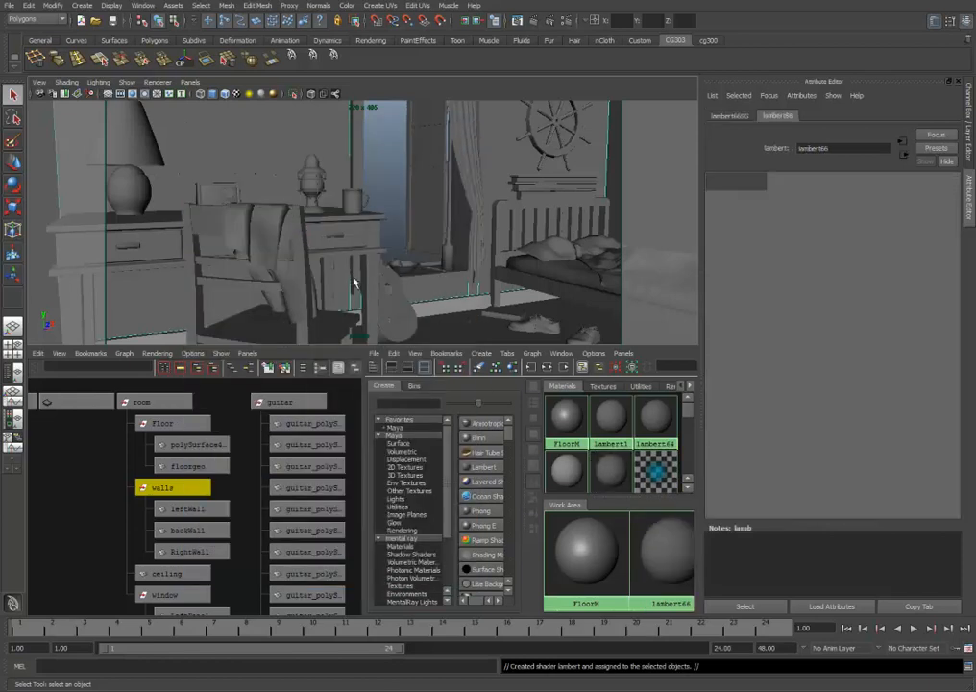
{"action": "left_click", "coordinate": [655, 547]}
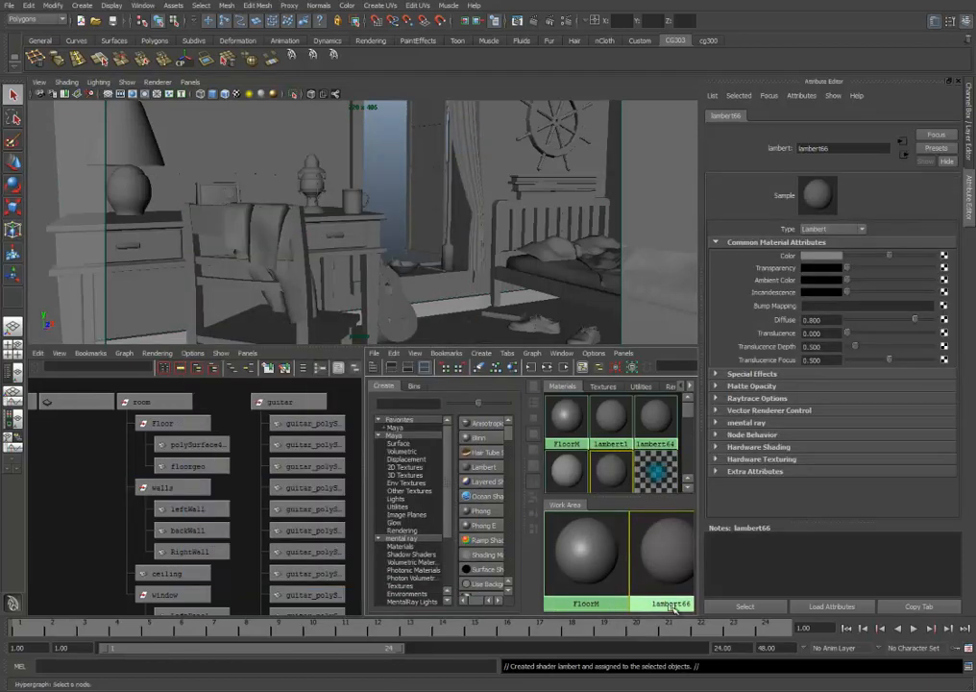
{"action": "double_click", "coordinate": [670, 605]}
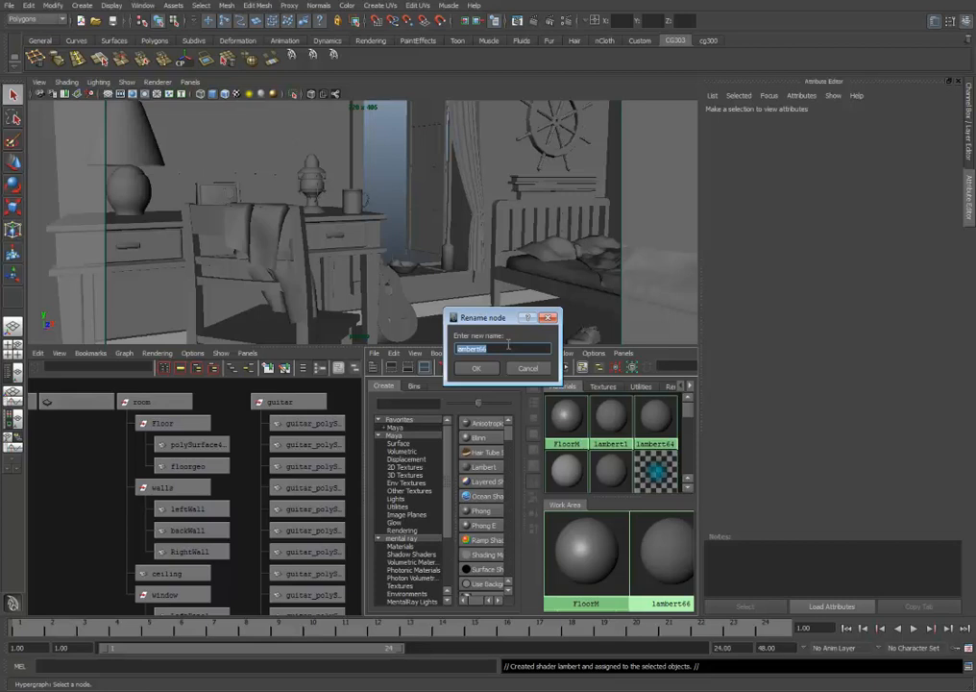
{"action": "type", "text": "WallM"}
{"action": "key", "text": "Return"}
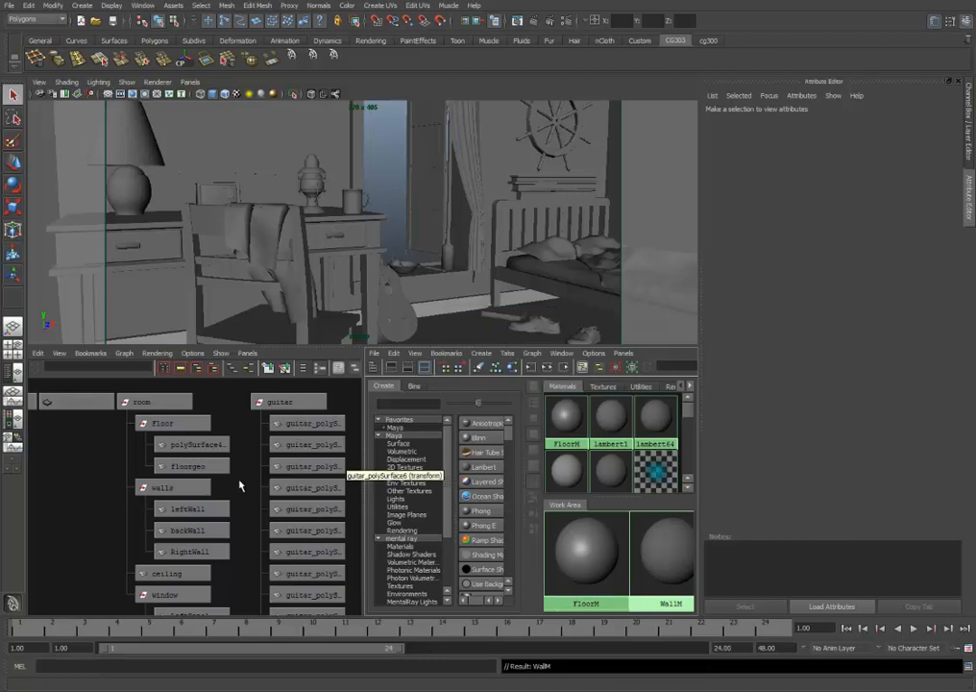
Apply the existing WallM material to the ceiling object in the room group.
{"action": "left_click", "coordinate": [196, 576]}
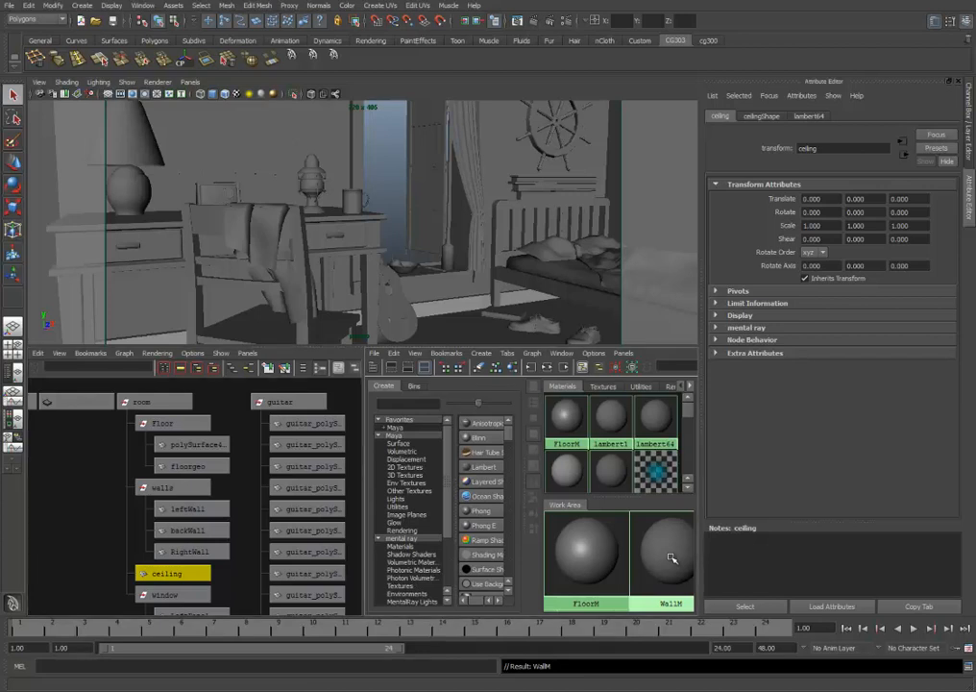
{"action": "middle_click_drag", "start_coordinate": [671, 527], "coordinate": [163, 573]}
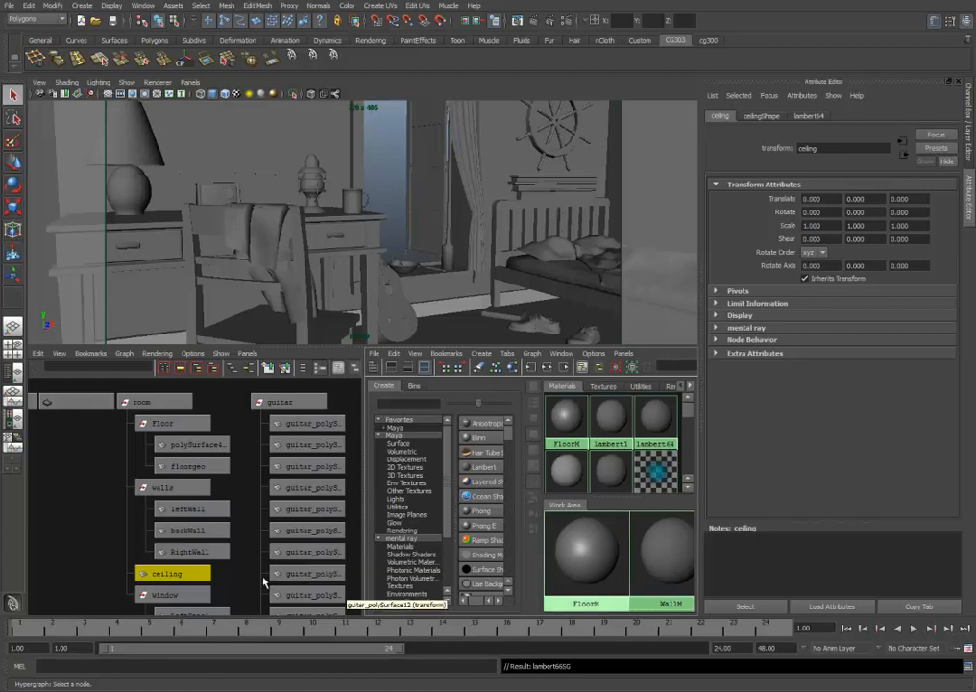
Assign a new Blinn material to the window group and name the material windowM.
{"action": "middle_click_drag", "start_coordinate": [240, 583], "coordinate": [214, 445], "text": "alt"}
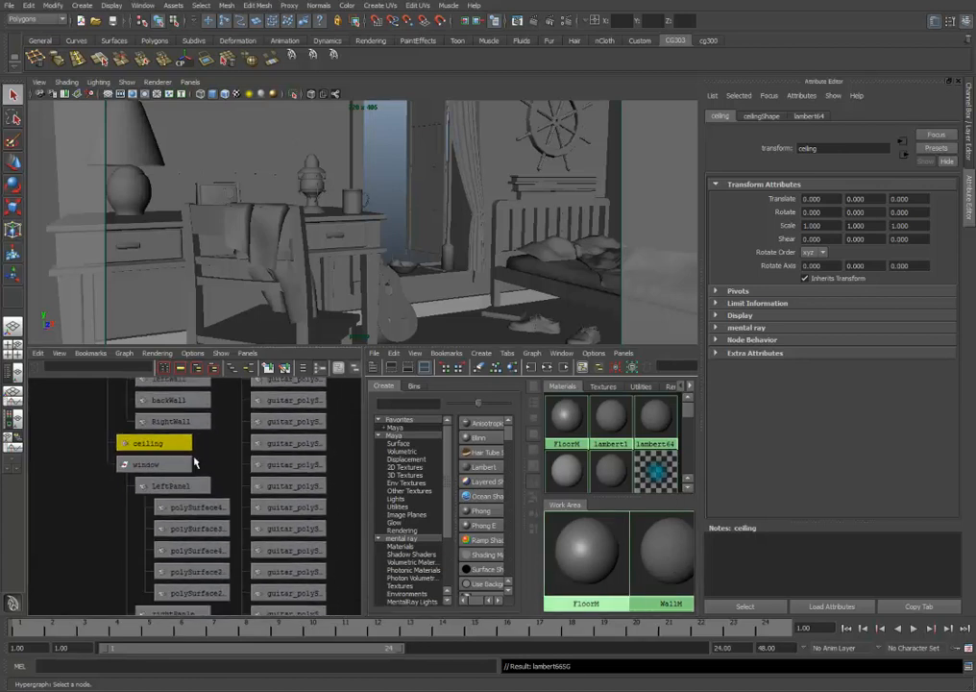
{"action": "left_click", "coordinate": [164, 465]}
{"action": "middle_click_drag", "start_coordinate": [204, 553], "coordinate": [224, 564], "text": "alt"}
{"action": "right_click_drag", "start_coordinate": [179, 477], "coordinate": [192, 488], "text": "alt"}
{"action": "mouse_move", "coordinate": [189, 471]}
{"action": "middle_mouse_down", "text": "alt"}
{"action": "mouse_move", "coordinate": [192, 482]}
{"action": "mouse_move", "coordinate": [192, 468]}
{"action": "middle_mouse_up", "text": "alt"}
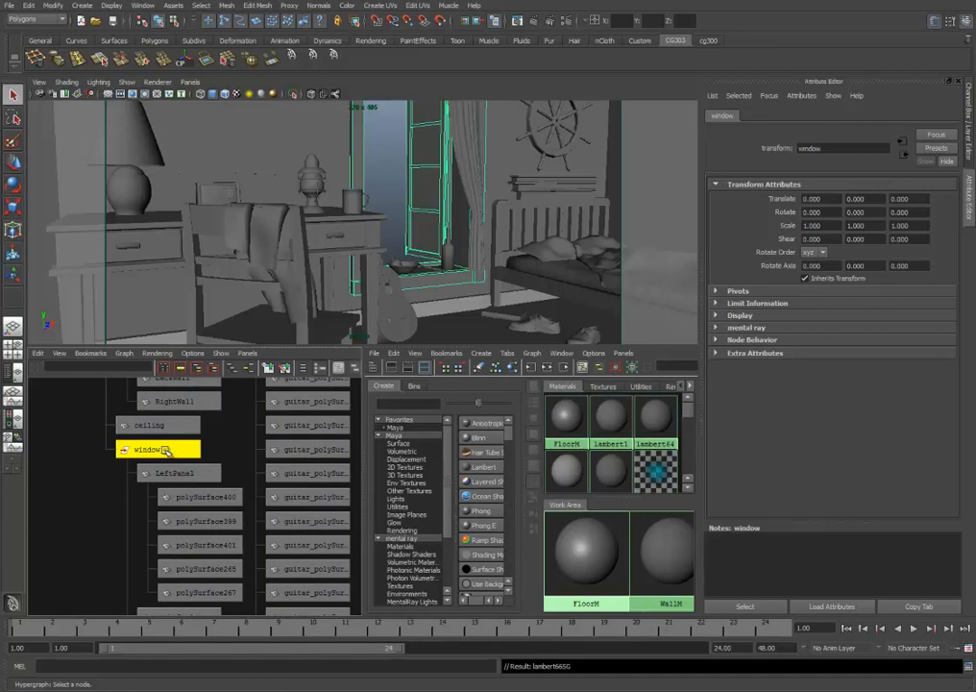
{"action": "right_click", "coordinate": [167, 451]}
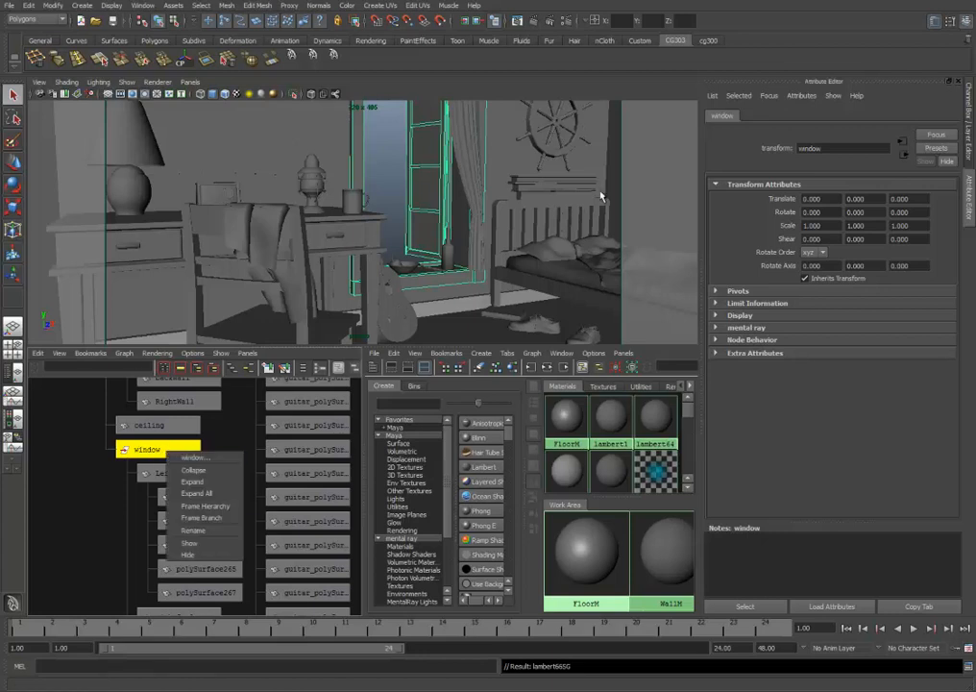
{"action": "left_click", "coordinate": [449, 283]}
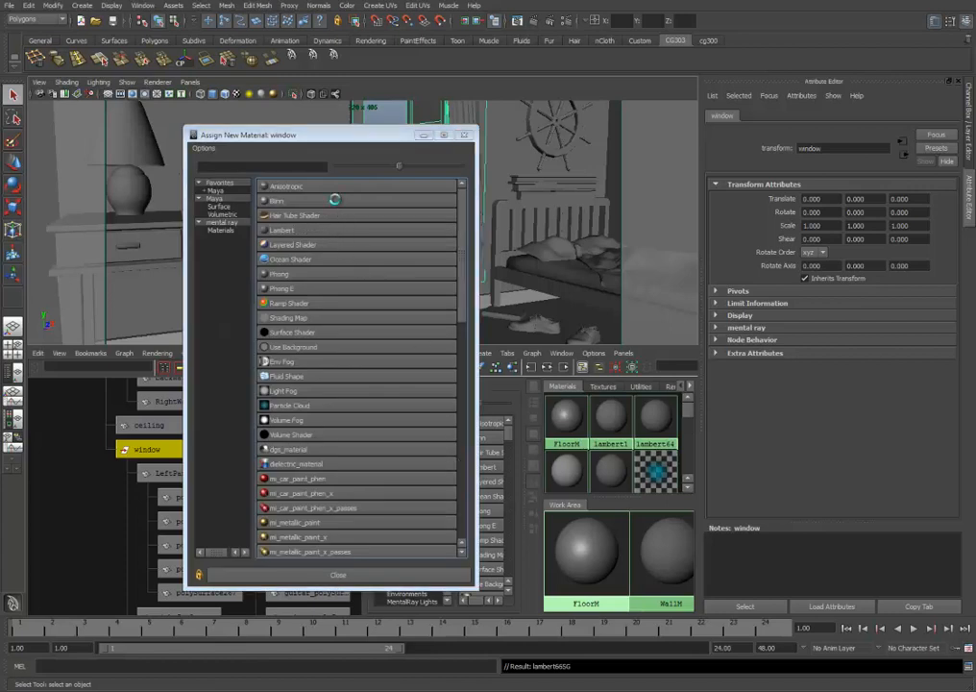
{"action": "left_click", "coordinate": [337, 201]}
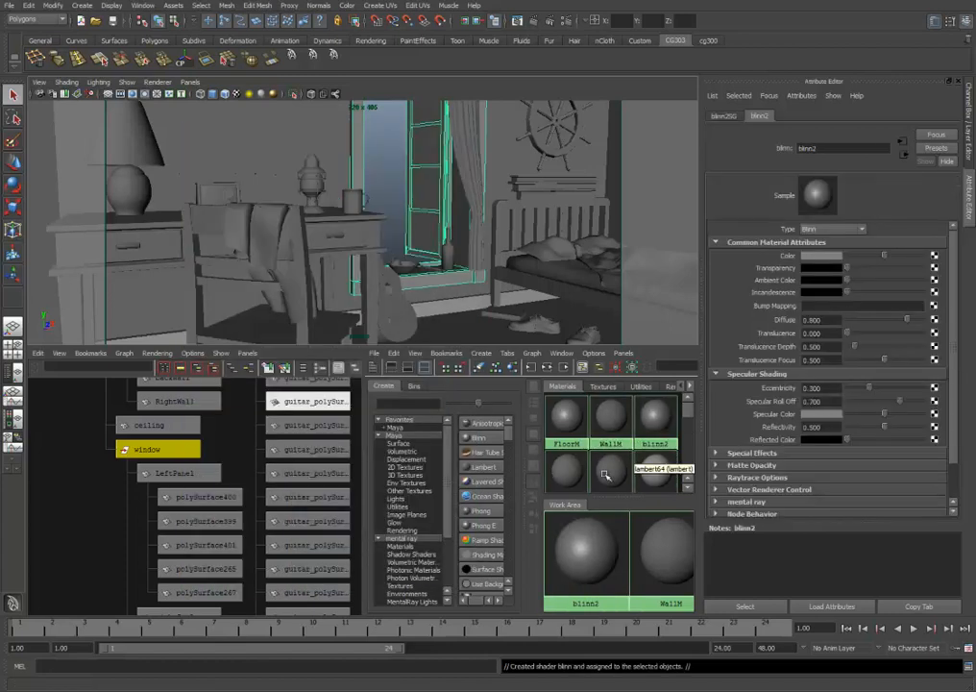
{"action": "double_click", "coordinate": [659, 445], "text": "ctrl"}
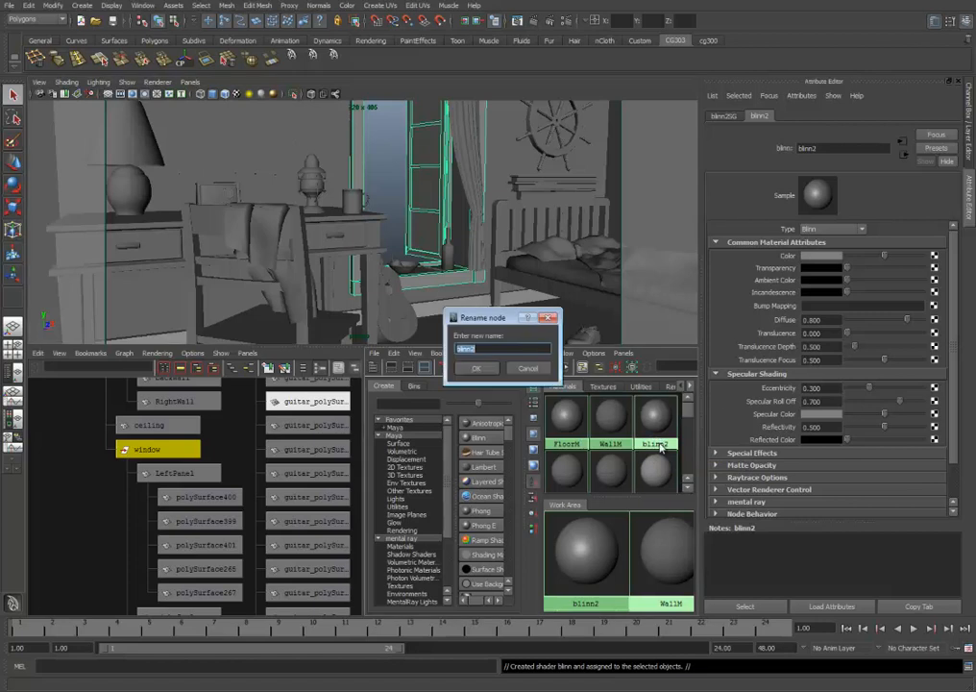
{"action": "type", "text": "windowM"}
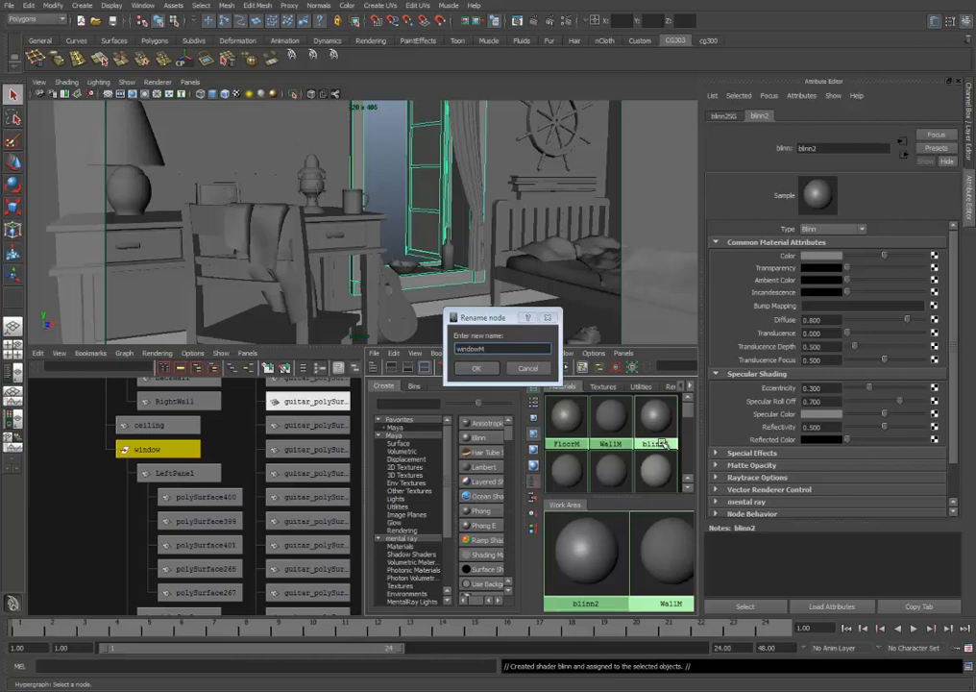
{"action": "key", "text": "Return"}
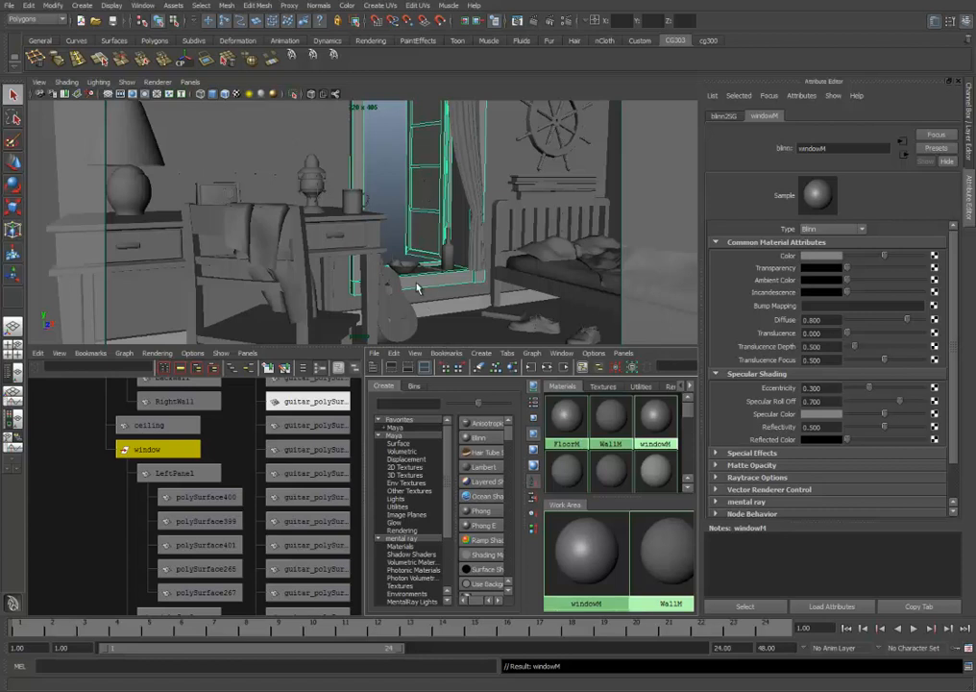
Assign a new Phong material to the glass faces of both window panels and name the material WGlassM.
{"action": "left_click_drag", "start_coordinate": [432, 256], "coordinate": [387, 219], "text": "alt"}
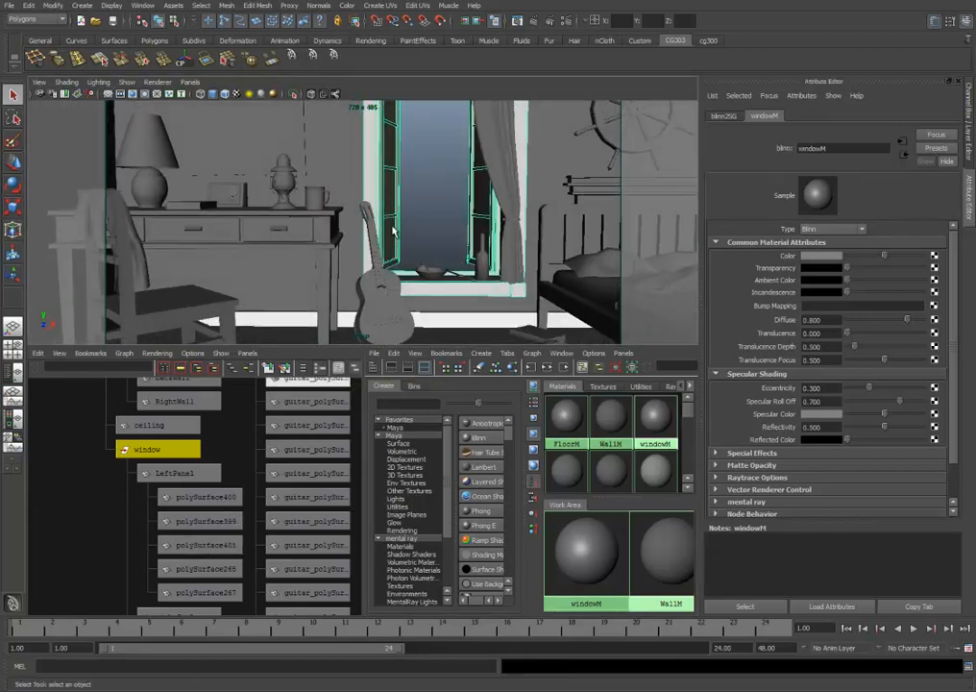
{"action": "left_click", "coordinate": [391, 202]}
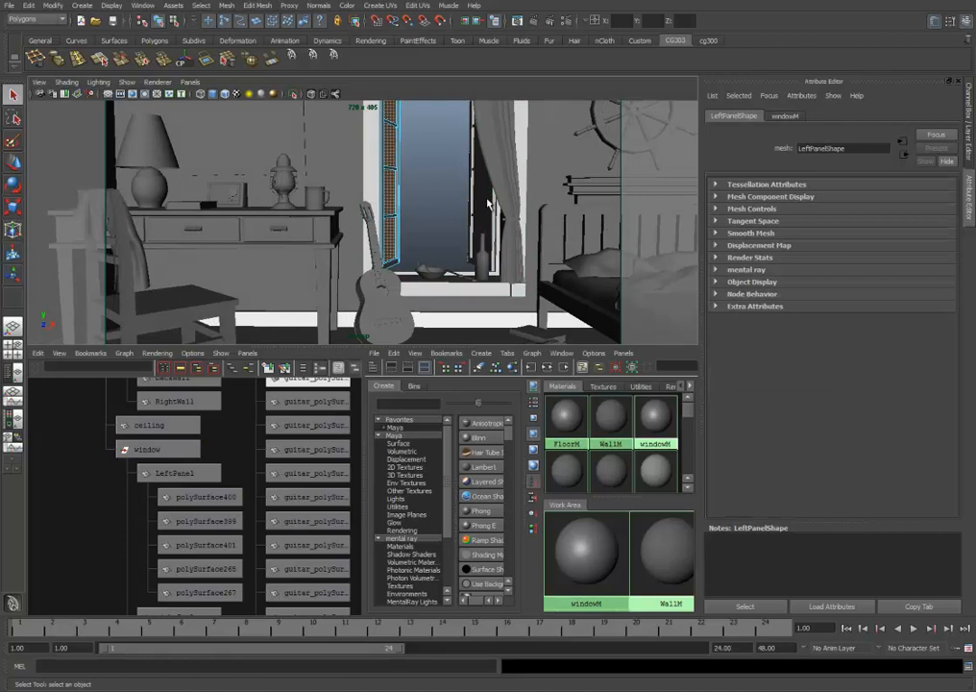
{"action": "left_click", "coordinate": [480, 206], "text": "shift"}
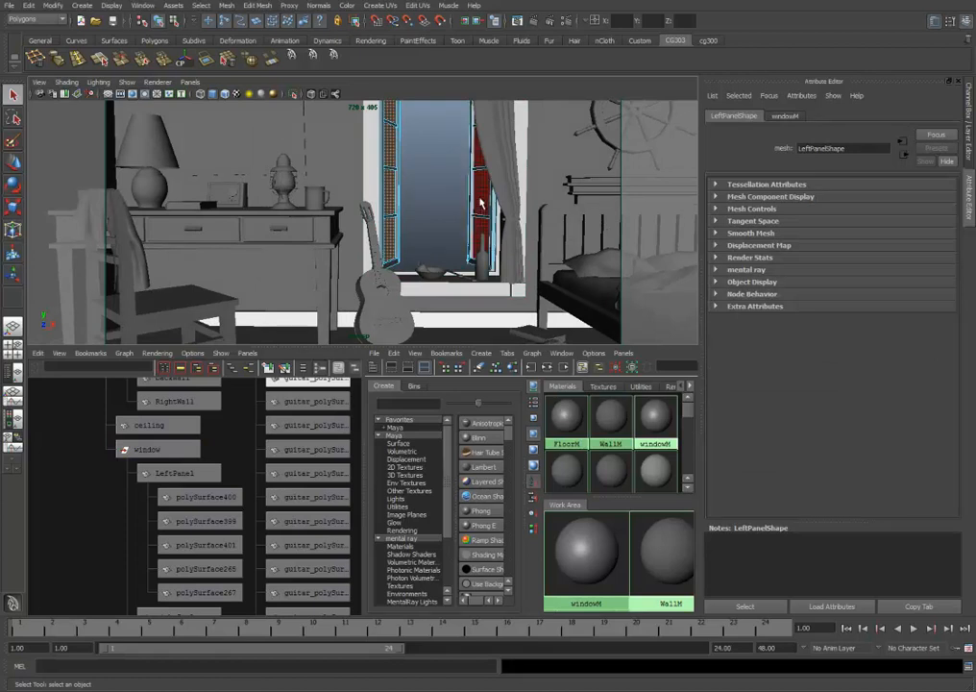
{"action": "left_click_drag", "start_coordinate": [442, 234], "coordinate": [403, 229], "text": "alt"}
{"action": "right_click_drag", "start_coordinate": [407, 187], "coordinate": [441, 268], "text": "alt"}
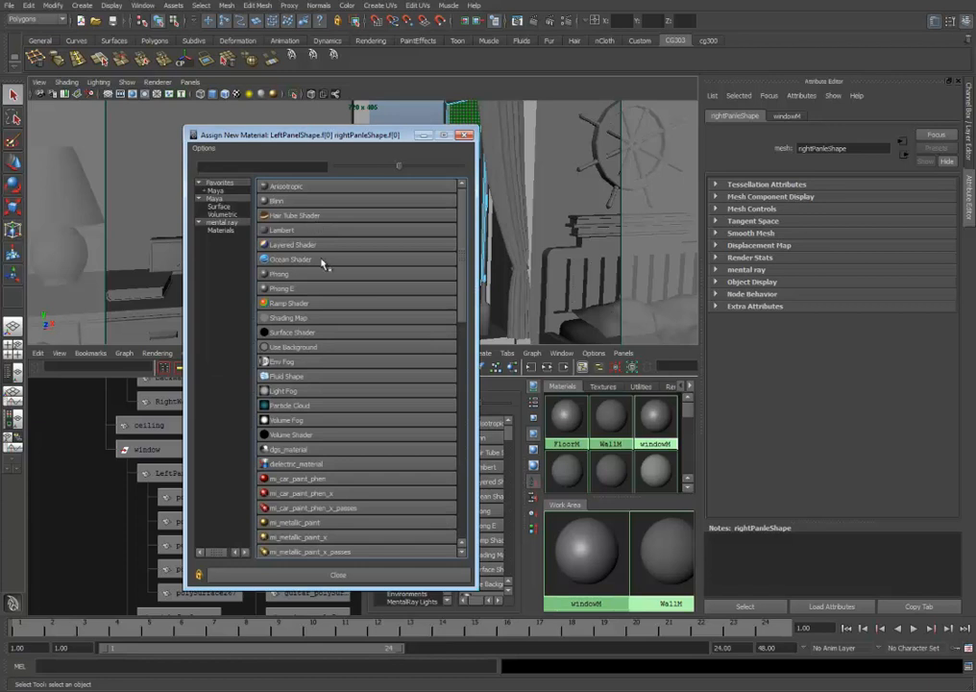
{"action": "left_click", "coordinate": [324, 276]}
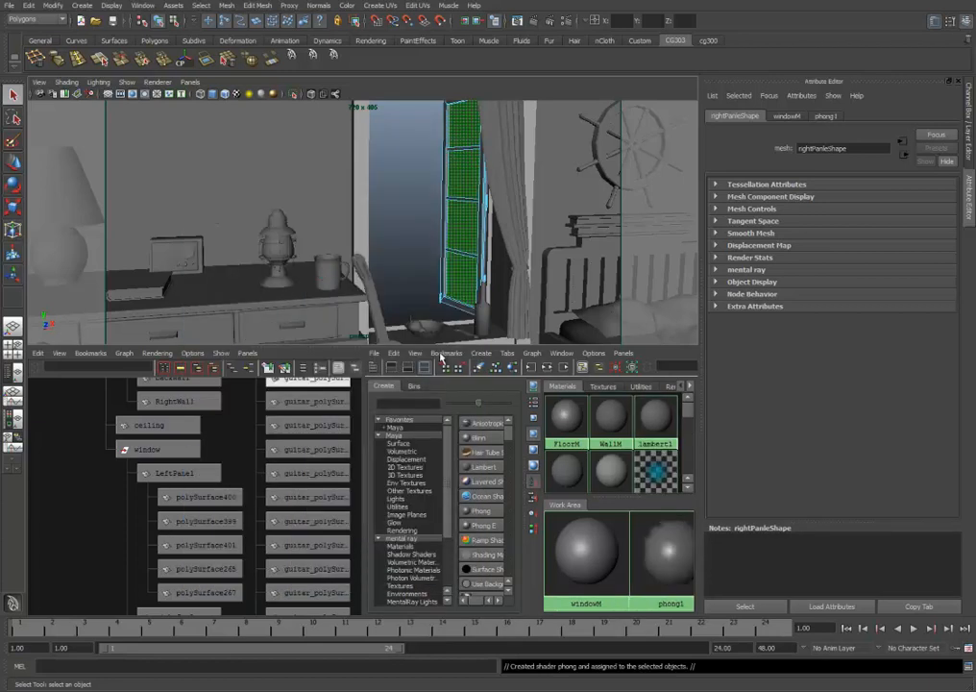
{"action": "double_click", "coordinate": [673, 604]}
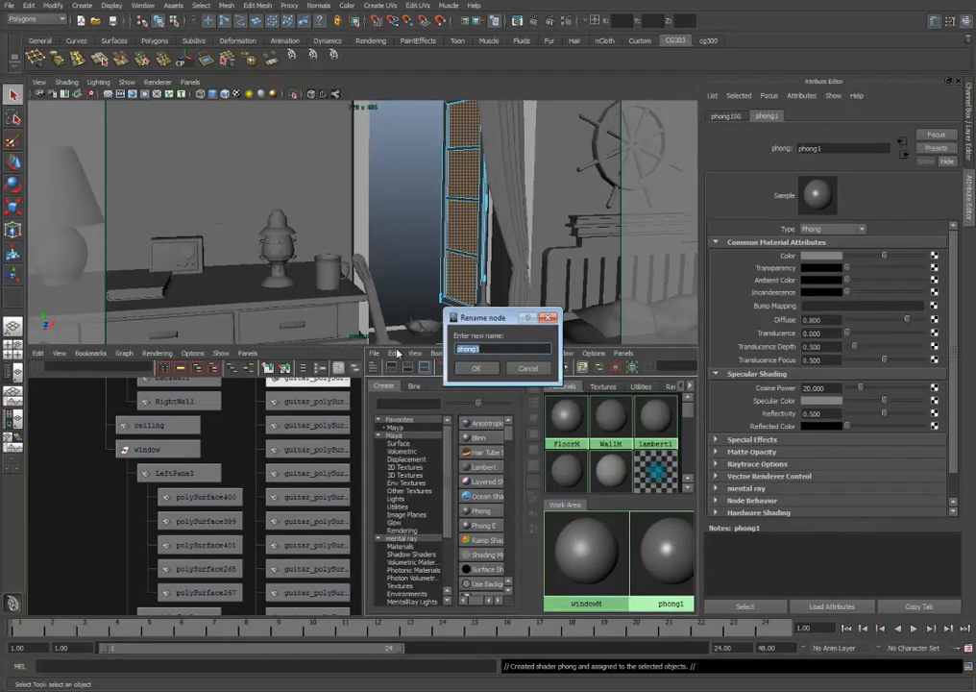
{"action": "type", "text": "w"}
{"action": "key", "text": "Return"}
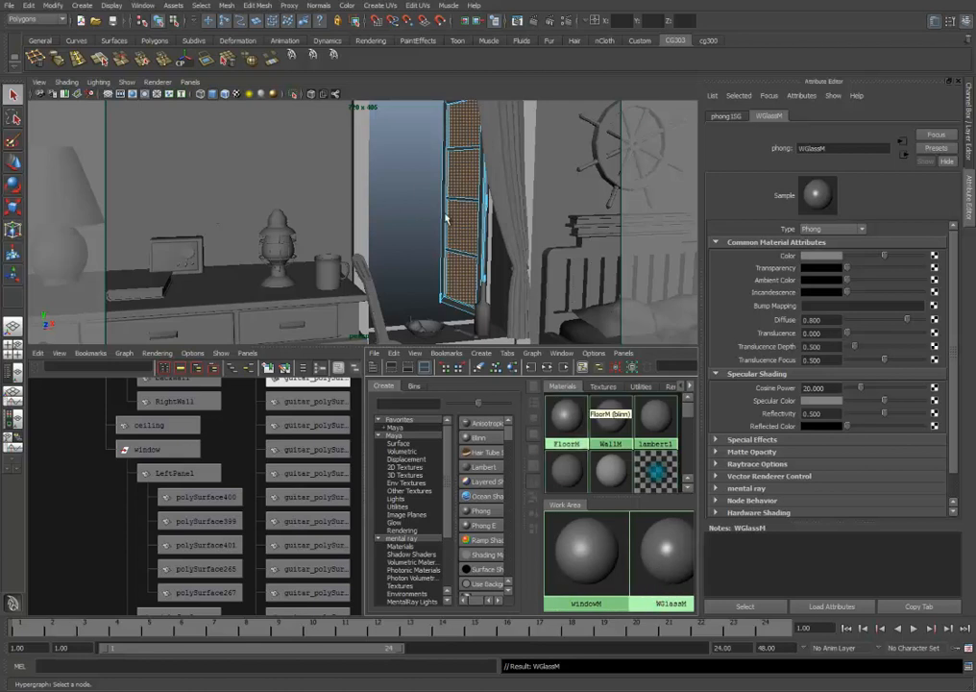
Assign a new Blinn material to the guitar group.
{"action": "middle_click_drag", "start_coordinate": [436, 233], "coordinate": [412, 238], "text": "alt"}
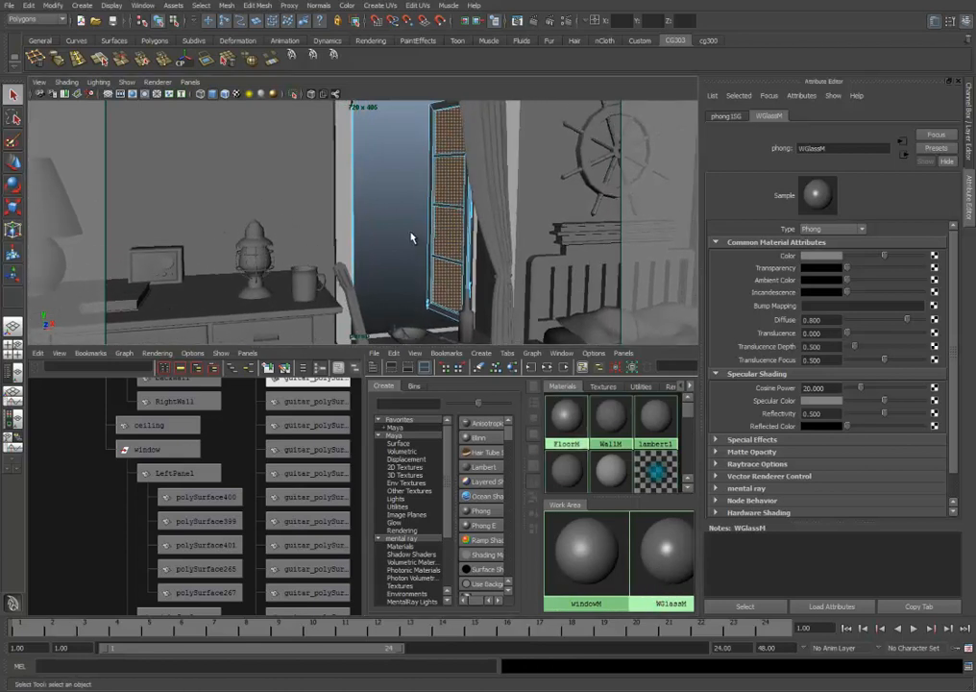
{"action": "right_click_drag", "start_coordinate": [412, 237], "coordinate": [423, 242], "text": "alt"}
{"action": "left_click_drag", "start_coordinate": [238, 213], "coordinate": [400, 265], "text": "alt"}
{"action": "right_click_drag", "start_coordinate": [210, 463], "coordinate": [129, 451], "text": "alt"}
{"action": "middle_click_drag", "start_coordinate": [304, 492], "coordinate": [327, 515], "text": "alt"}
{"action": "middle_click_drag", "start_coordinate": [337, 406], "coordinate": [333, 540], "text": "alt"}
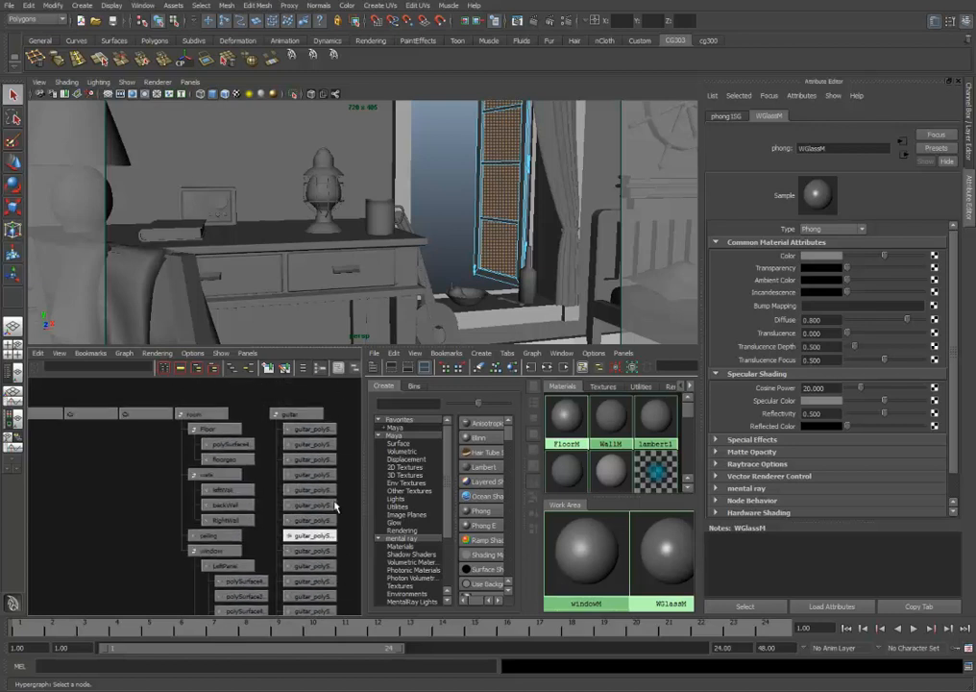
{"action": "left_click", "coordinate": [308, 414]}
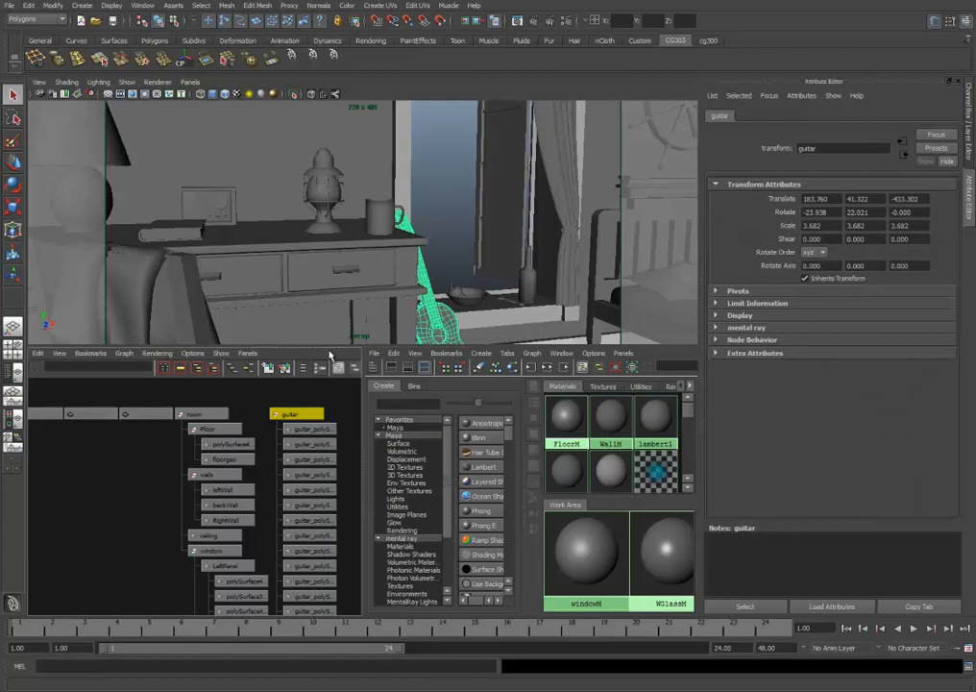
{"action": "middle_click_drag", "start_coordinate": [477, 270], "coordinate": [529, 244], "text": "alt"}
{"action": "left_click_drag", "start_coordinate": [529, 244], "coordinate": [471, 292], "text": "alt"}
{"action": "middle_click_drag", "start_coordinate": [470, 292], "coordinate": [429, 223], "text": "alt"}
{"action": "right_click_drag", "start_coordinate": [413, 222], "coordinate": [471, 290], "text": "alt"}
{"action": "middle_click_drag", "start_coordinate": [452, 201], "coordinate": [433, 237], "text": "alt"}
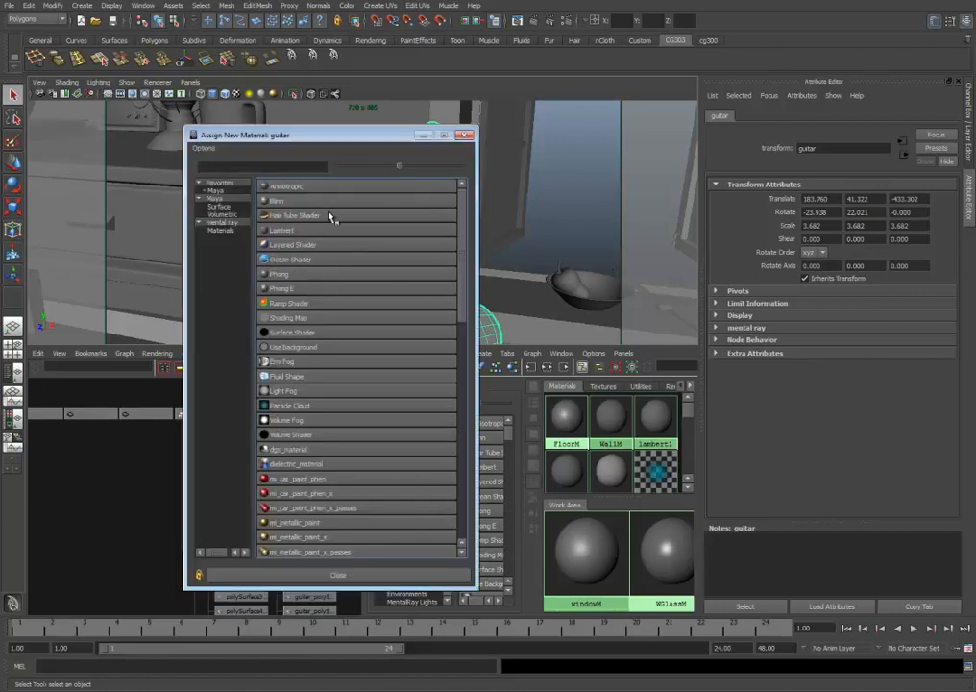
{"action": "left_click", "coordinate": [330, 204]}
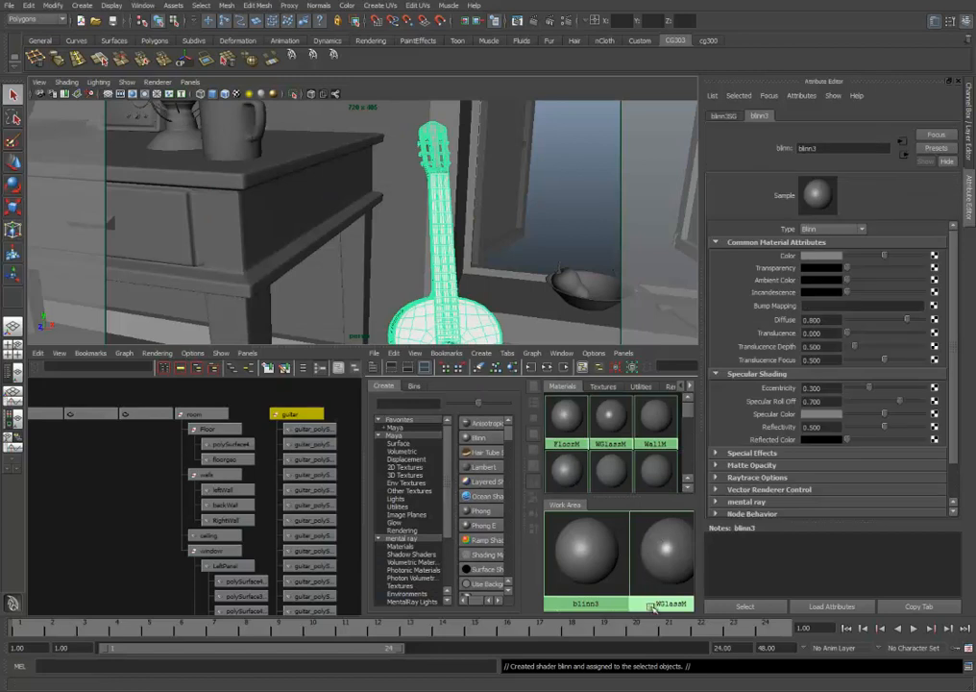
Rename the guitar's new Blinn material as GuitarM.
{"action": "double_click", "coordinate": [585, 603], "text": "ctrl"}
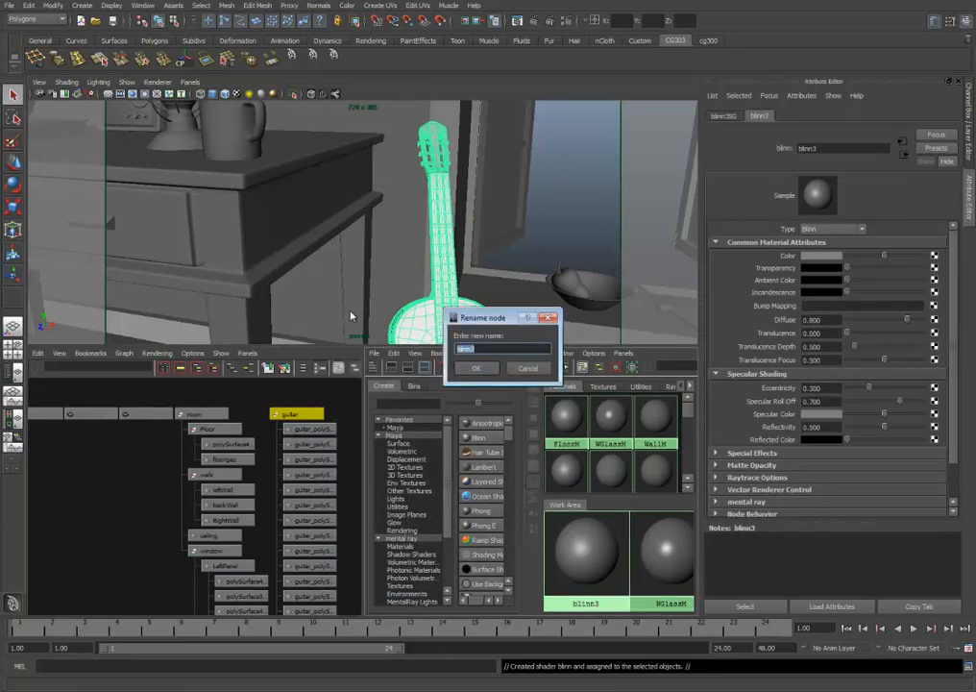
{"action": "type", "text": "GuitarM"}
{"action": "key", "text": "Return"}
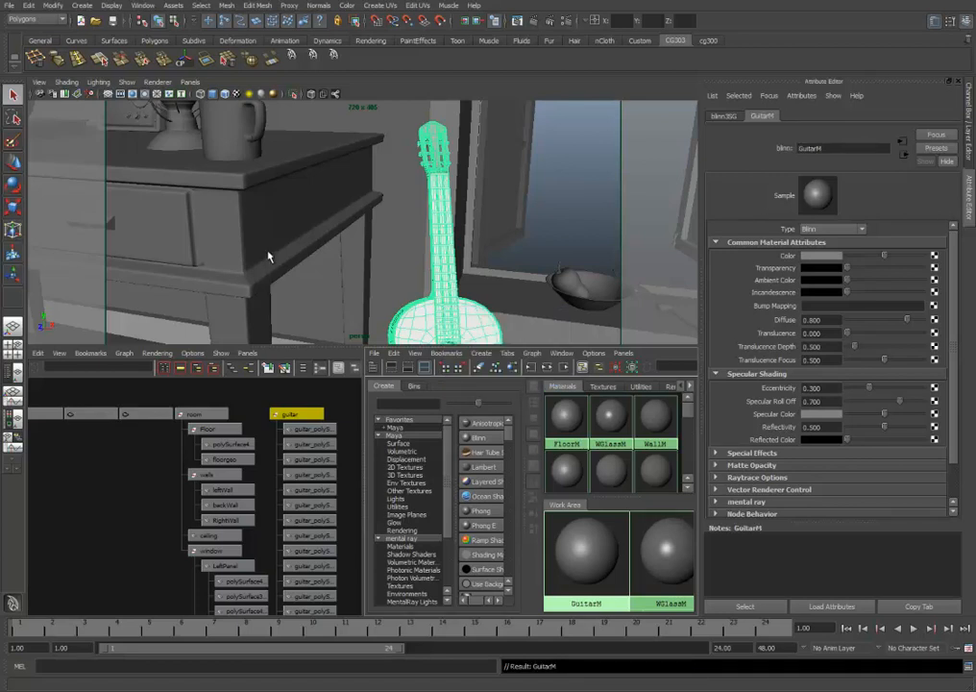
Look through the scene hierarchy and select the props group to examine which objects it contains.
{"action": "middle_click_drag", "start_coordinate": [198, 483], "coordinate": [106, 501], "text": "alt"}
{"action": "right_click_drag", "start_coordinate": [211, 493], "coordinate": [74, 452], "text": "alt"}
{"action": "middle_click_drag", "start_coordinate": [118, 486], "coordinate": [295, 447], "text": "alt"}
{"action": "middle_click_drag", "start_coordinate": [132, 457], "coordinate": [186, 459], "text": "alt"}
{"action": "right_click_drag", "start_coordinate": [154, 459], "coordinate": [236, 472], "text": "alt"}
{"action": "middle_click_drag", "start_coordinate": [278, 453], "coordinate": [294, 533], "text": "alt"}
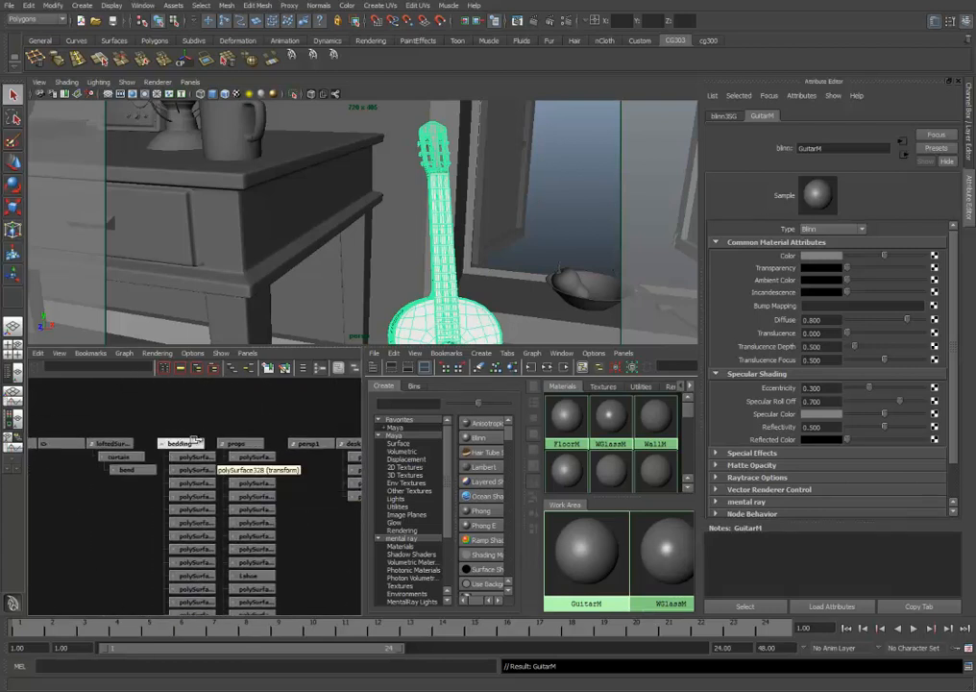
{"action": "left_click", "coordinate": [235, 443]}
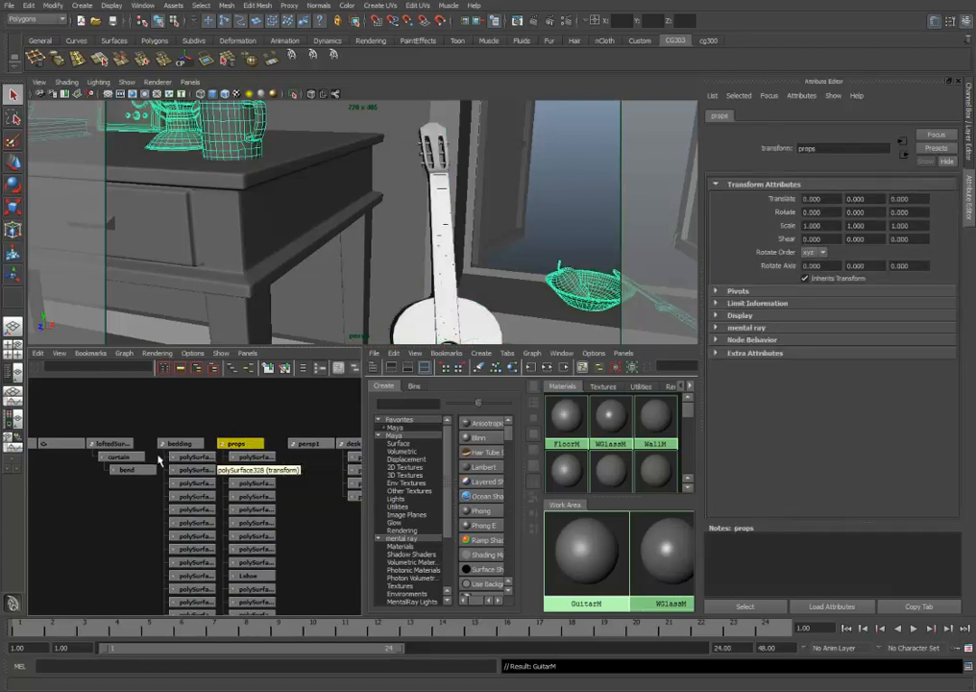
Assign a new Lambert material to the curtain object under loftedSurface1 and name the material CurtainM.
{"action": "middle_click_drag", "start_coordinate": [63, 507], "coordinate": [158, 522], "text": "alt"}
{"action": "right_click_drag", "start_coordinate": [205, 531], "coordinate": [235, 546], "text": "alt"}
{"action": "middle_click_drag", "start_coordinate": [183, 498], "coordinate": [146, 509], "text": "alt"}
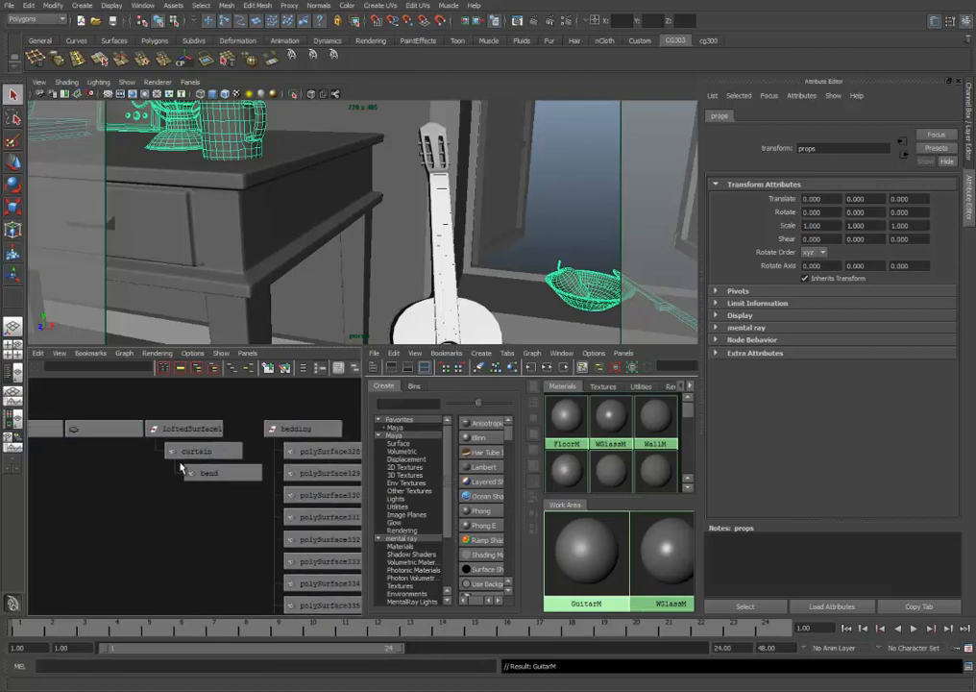
{"action": "left_click", "coordinate": [193, 429]}
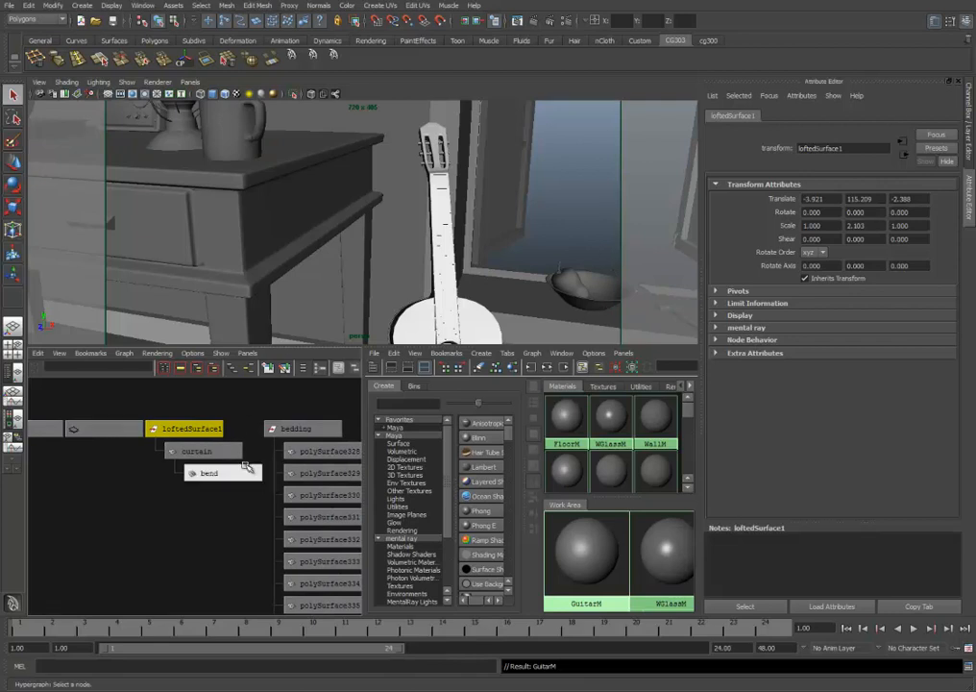
{"action": "left_click", "coordinate": [182, 451]}
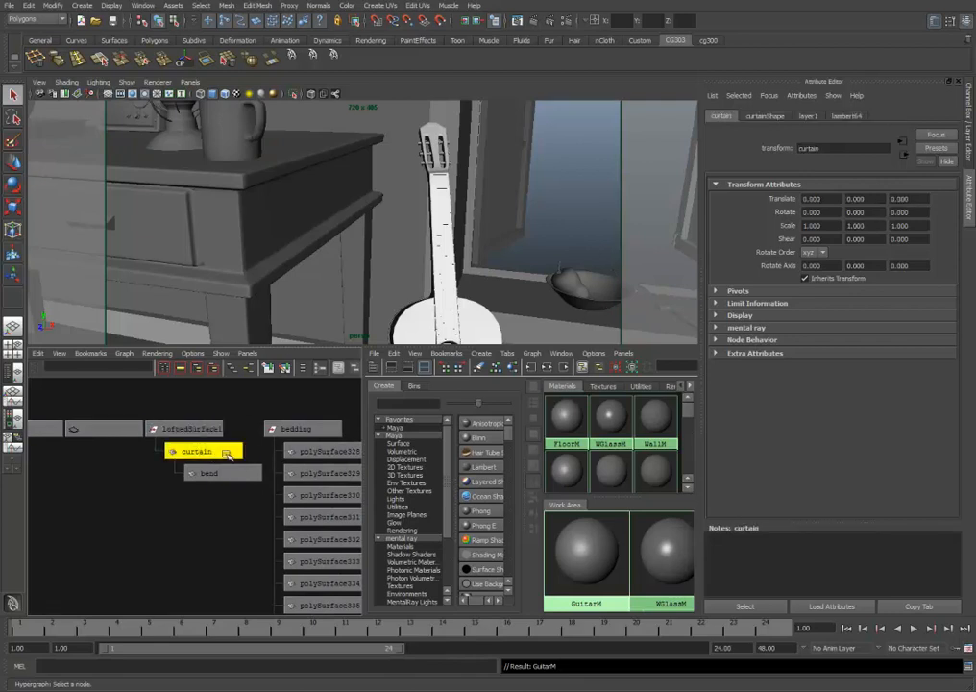
{"action": "middle_click_drag", "start_coordinate": [532, 300], "coordinate": [294, 298], "text": "alt"}
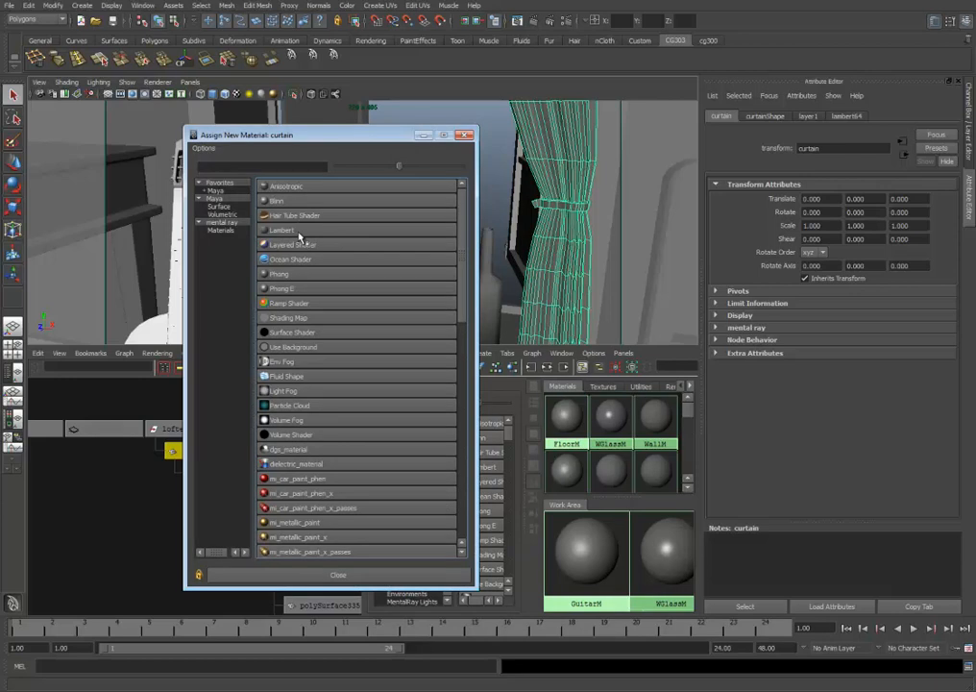
{"action": "left_click", "coordinate": [299, 233]}
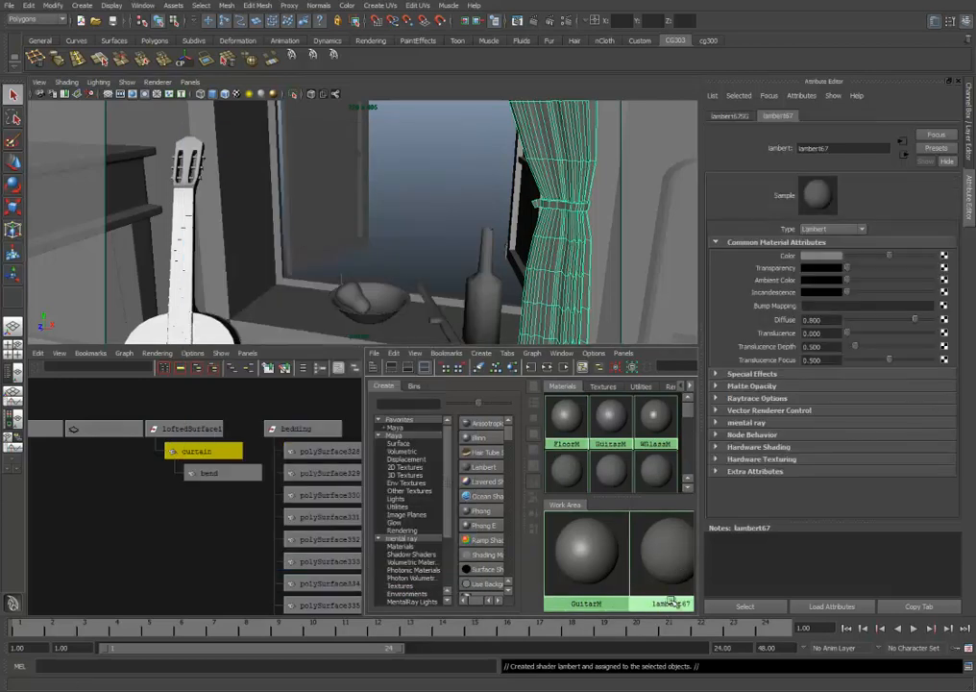
{"action": "double_click", "coordinate": [670, 604], "text": "ctrl"}
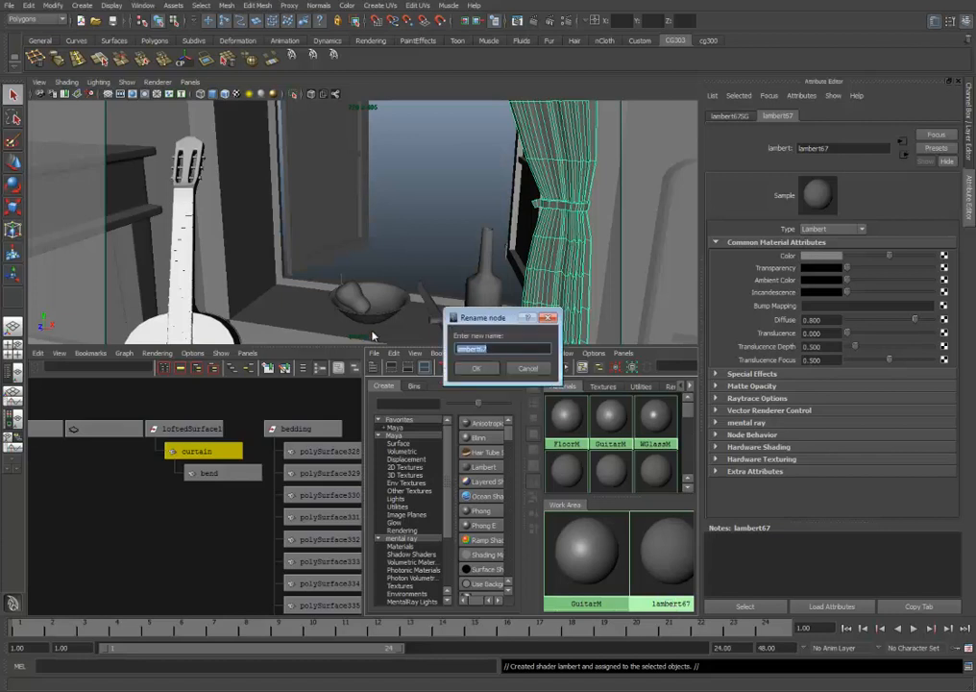
{"action": "type", "text": "CurtainM"}
{"action": "key", "text": "Return"}
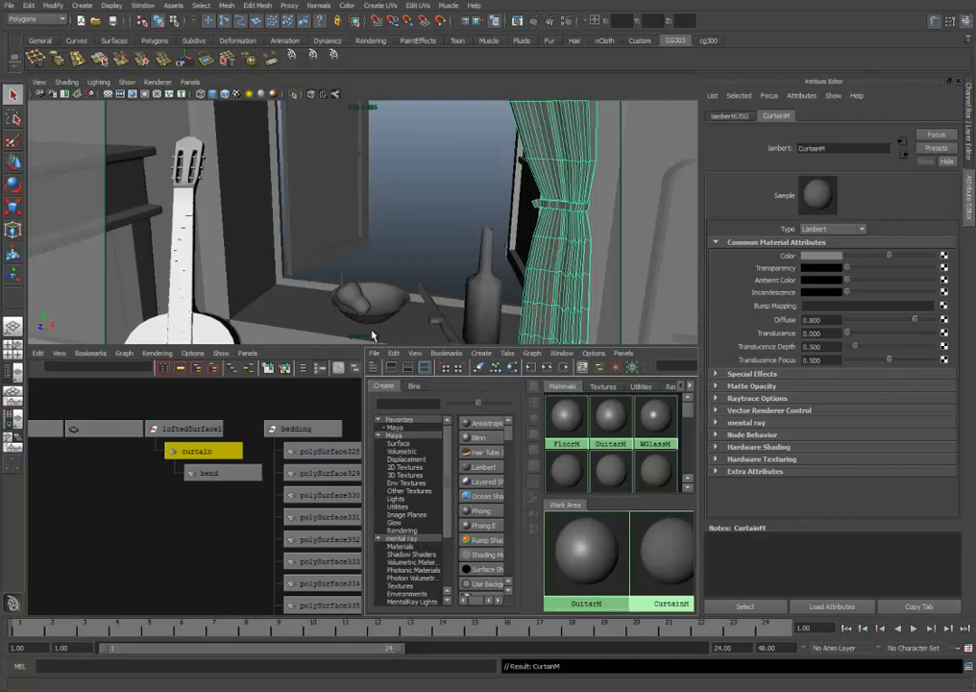
Pick the desk surface in the scene, locate it in the hierarchy and select its parent desk group.
{"action": "middle_click_drag", "start_coordinate": [246, 503], "coordinate": [145, 490], "text": "alt"}
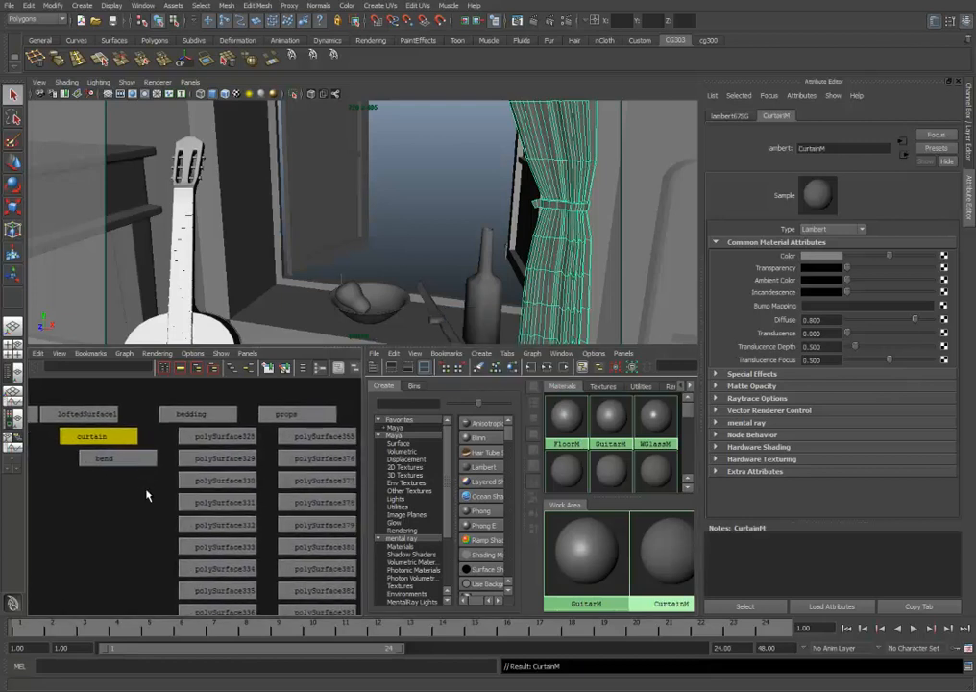
{"action": "left_click", "coordinate": [157, 247]}
{"action": "key", "text": "f"}
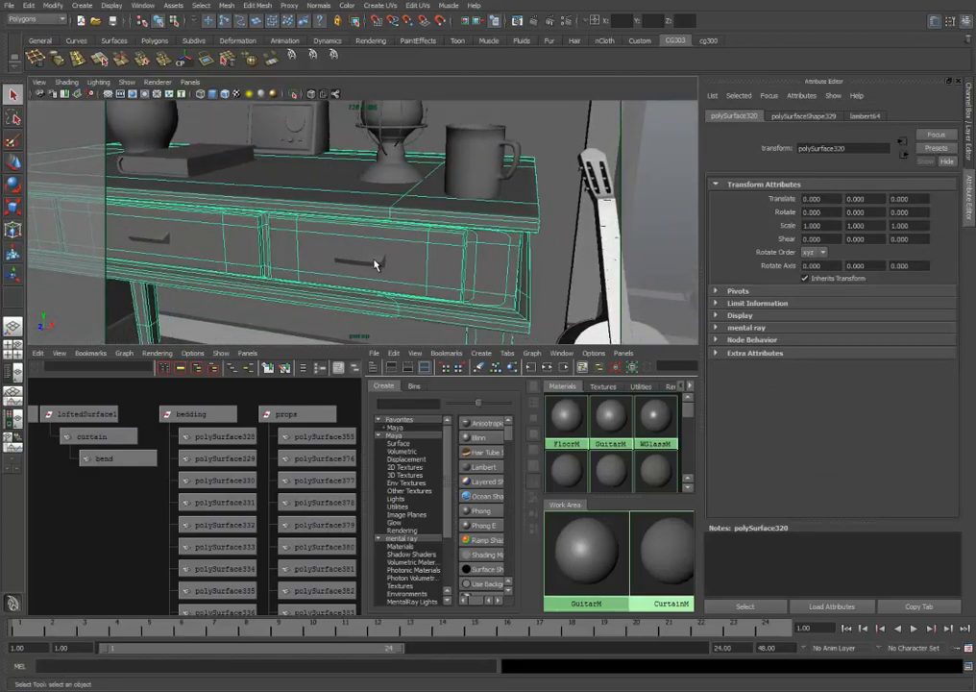
{"action": "key", "text": "f"}
{"action": "right_click_drag", "start_coordinate": [218, 514], "coordinate": [121, 457], "text": "alt"}
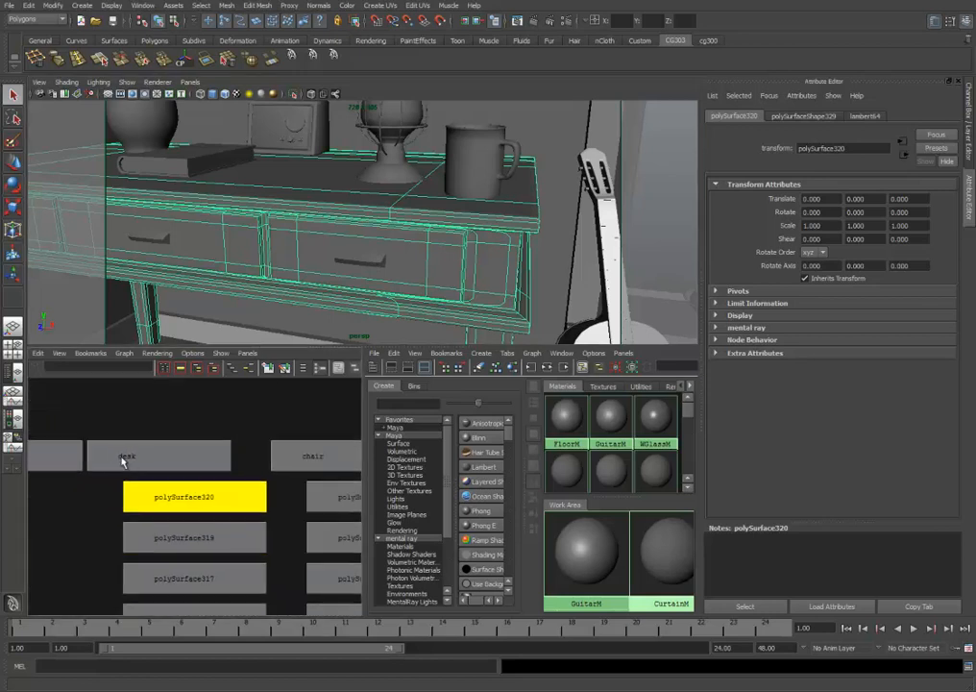
{"action": "left_click", "coordinate": [170, 460]}
{"action": "key", "text": "f"}
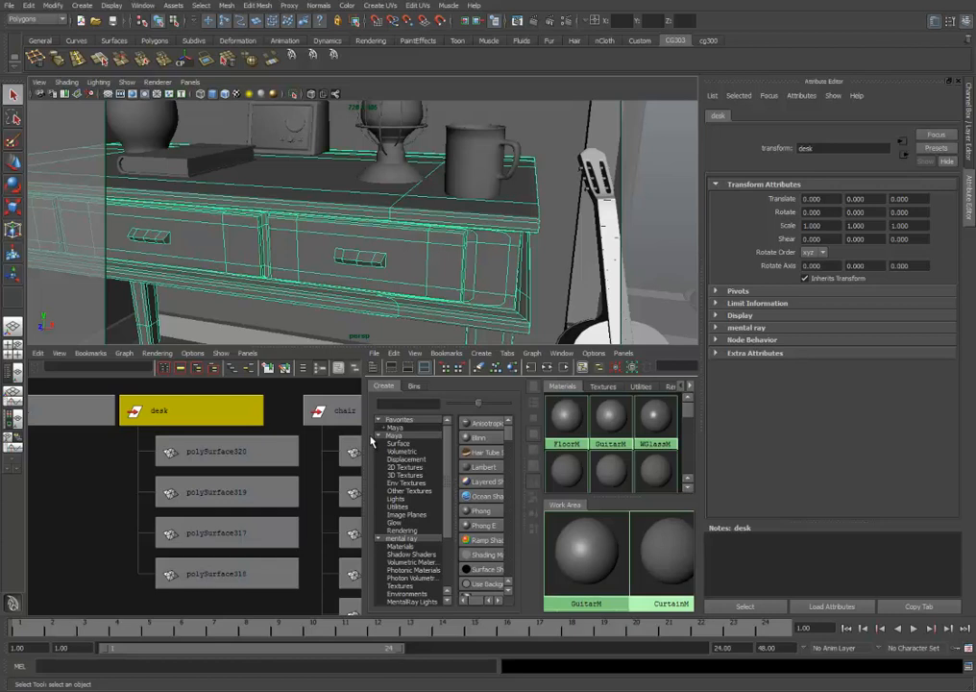
Assign a new Blinn material to the desk group and name the material deskM.
{"action": "left_click", "coordinate": [332, 203]}
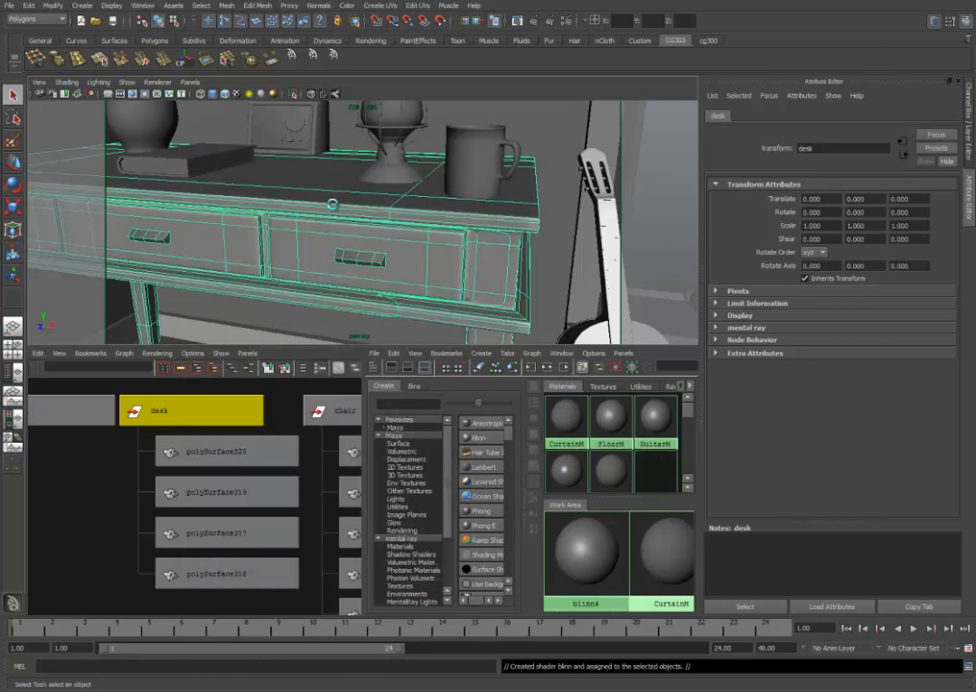
{"action": "double_click", "coordinate": [594, 603], "text": "ctrl"}
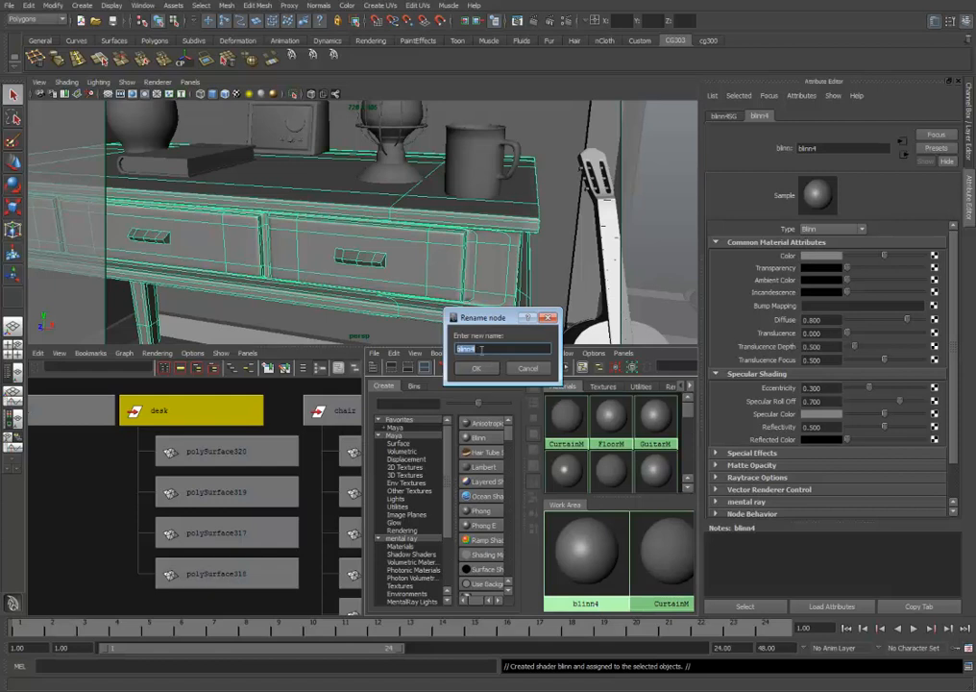
{"action": "type", "text": "deskM"}
{"action": "key", "text": "Return"}
Pick the chair's backrest in the scene and extend the selection up to its parent chair group.
{"action": "middle_click_drag", "start_coordinate": [242, 466], "coordinate": [567, 472], "text": "alt"}
{"action": "middle_click_drag", "start_coordinate": [206, 484], "coordinate": [370, 455], "text": "alt"}
{"action": "middle_click_drag", "start_coordinate": [183, 470], "coordinate": [237, 507], "text": "alt"}
{"action": "right_click_drag", "start_coordinate": [361, 305], "coordinate": [198, 257], "text": "alt"}
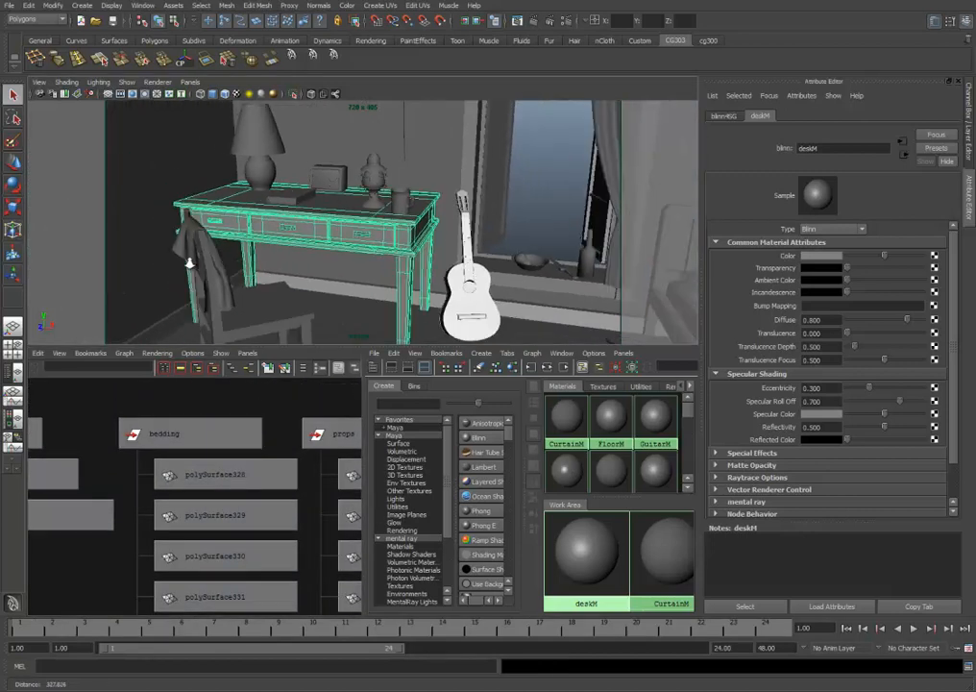
{"action": "left_click", "coordinate": [219, 313]}
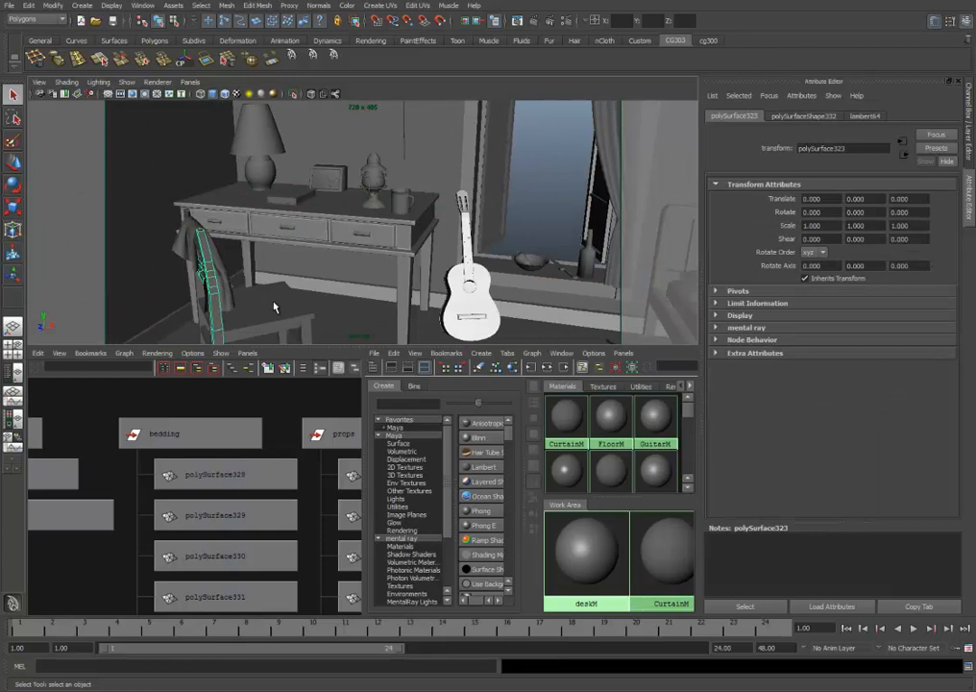
{"action": "key", "text": "Up"}
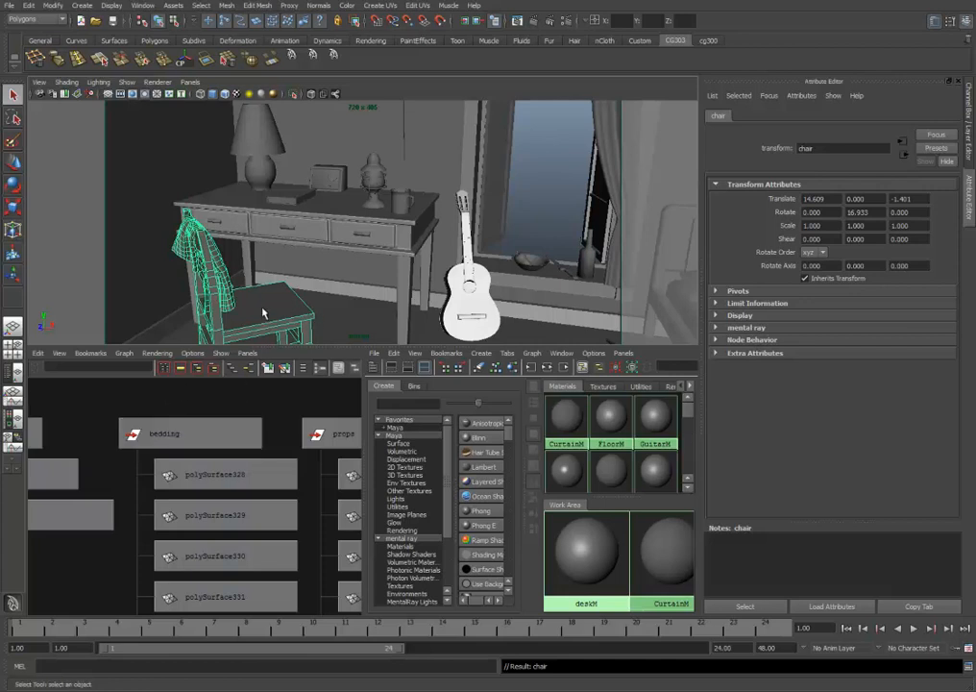
Assign a new Blinn material to the chair group and name the material chairM.
{"action": "right_click_drag", "start_coordinate": [262, 488], "coordinate": [262, 484]}
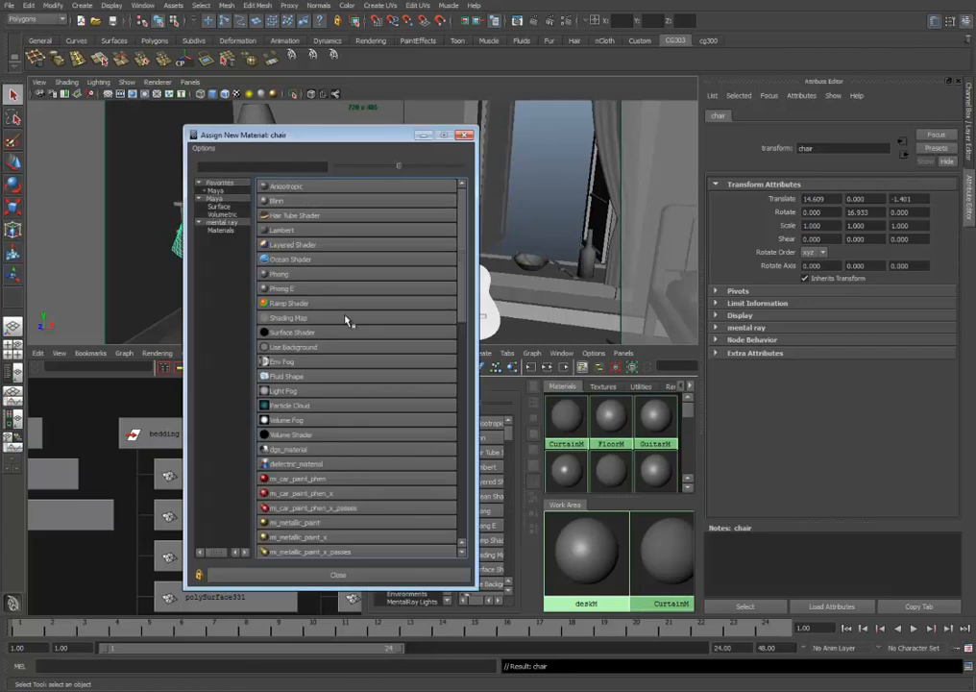
{"action": "left_click", "coordinate": [332, 201]}
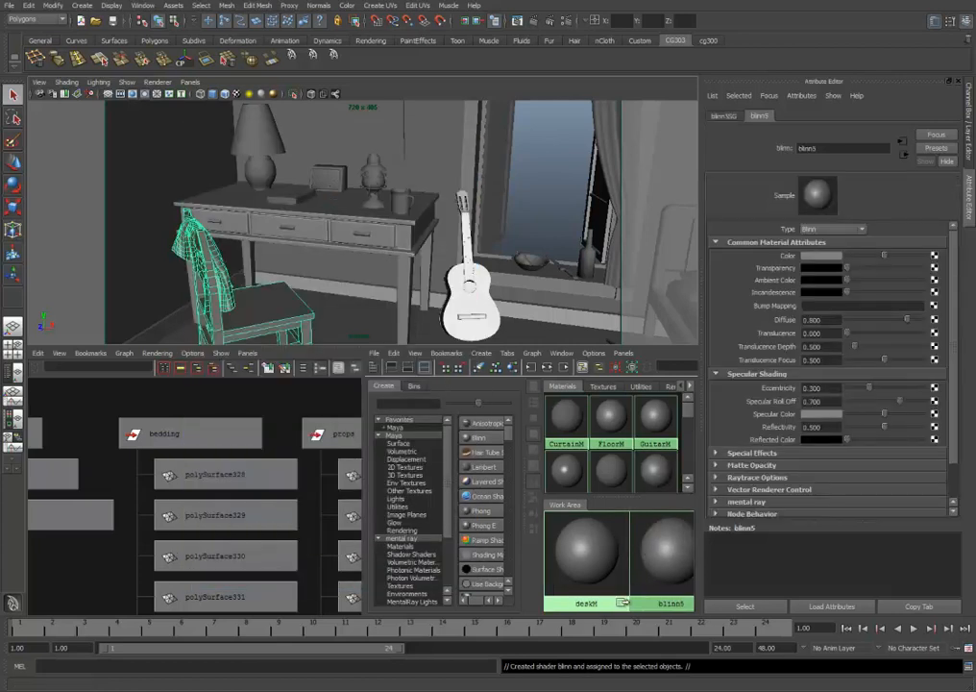
{"action": "double_click", "coordinate": [671, 603]}
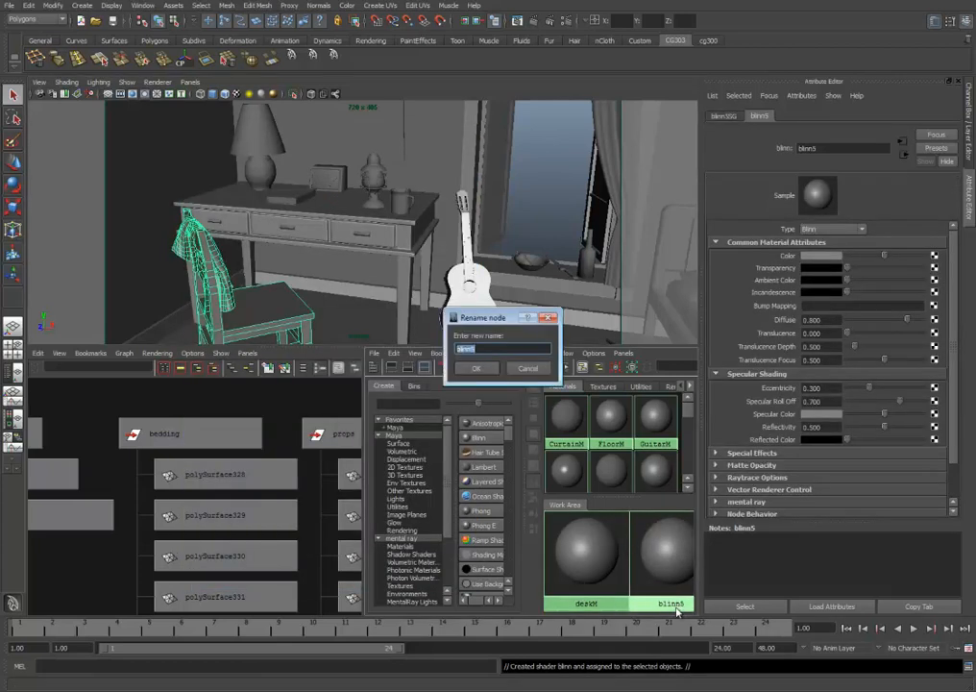
{"action": "key", "text": "BackSpace"}
{"action": "type", "text": "chairM"}
{"action": "key", "text": "Return"}
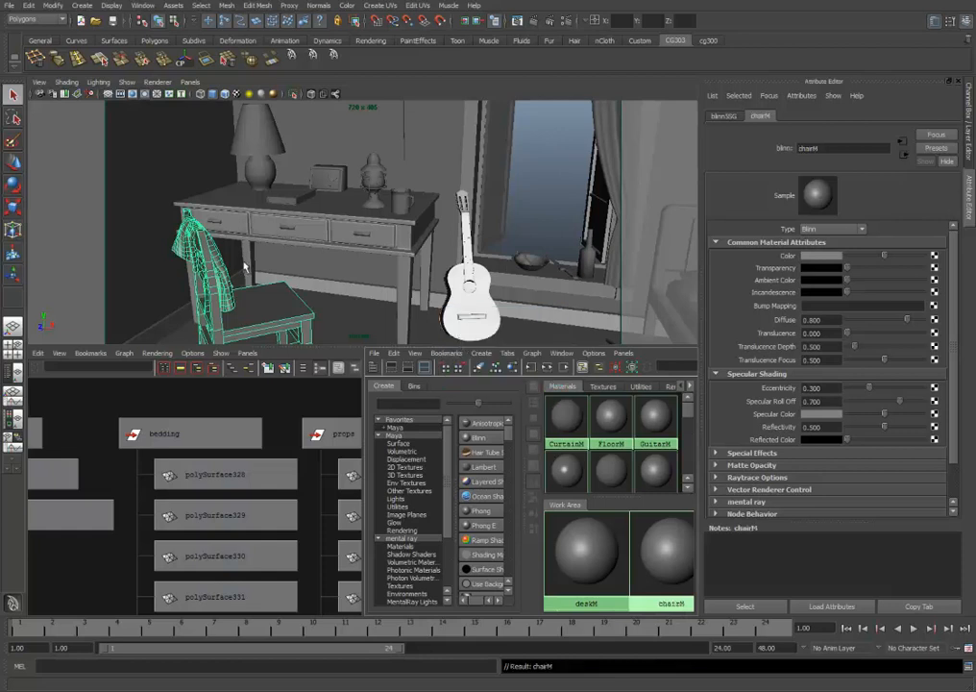
Select the cloth draped over the chair together with the bed's blanket, mattress and both pillows.
{"action": "left_click", "coordinate": [224, 273]}
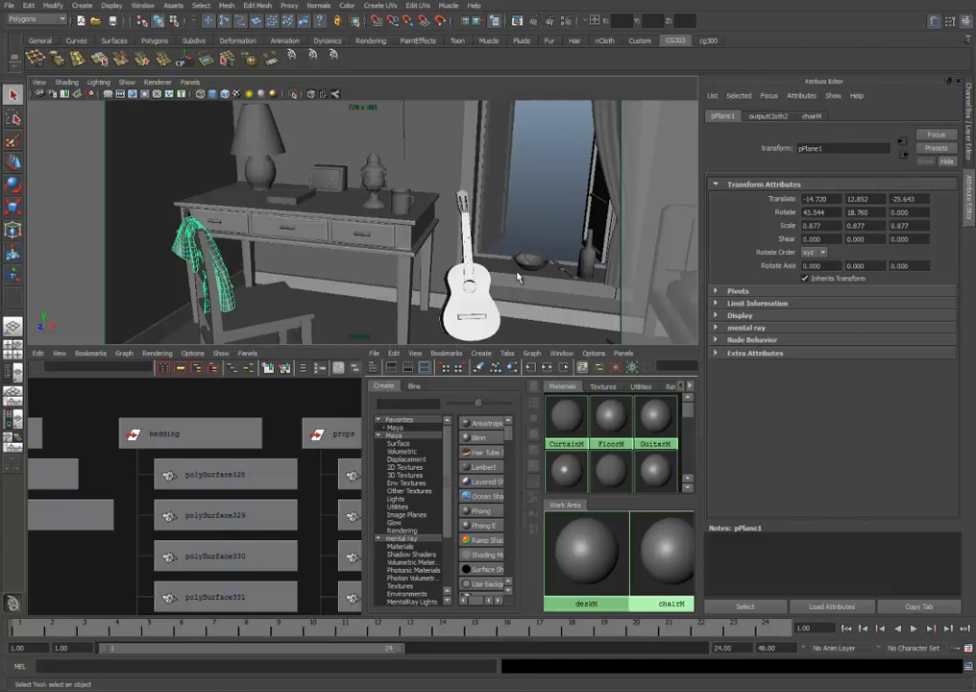
{"action": "middle_click_drag", "start_coordinate": [526, 258], "coordinate": [394, 232], "text": "alt"}
{"action": "left_click_drag", "start_coordinate": [395, 231], "coordinate": [473, 254], "text": "alt"}
{"action": "middle_click_drag", "start_coordinate": [555, 202], "coordinate": [492, 229], "text": "alt"}
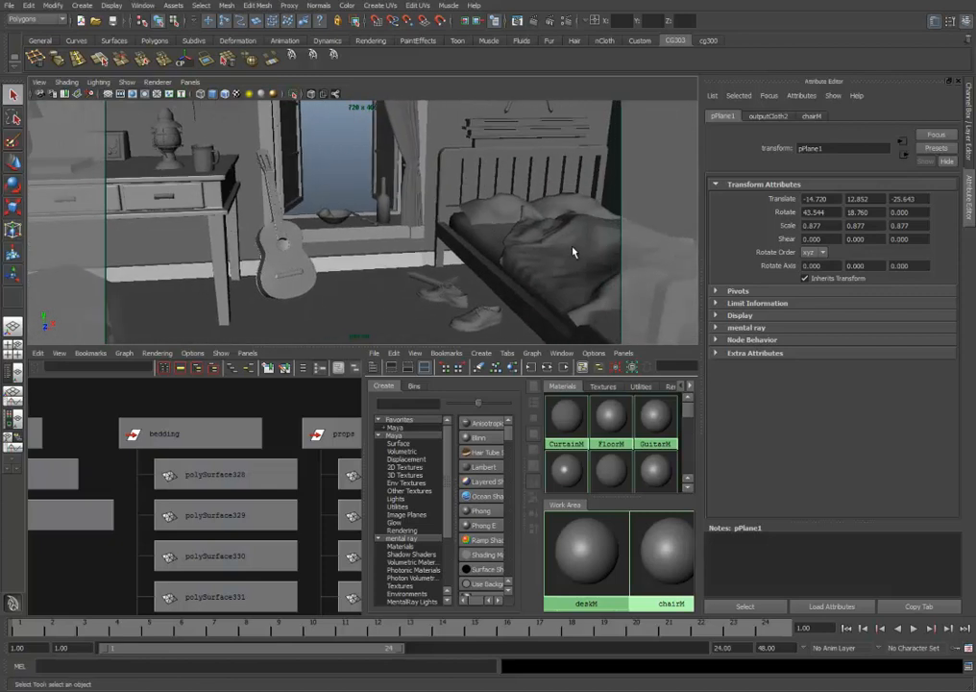
{"action": "left_click", "coordinate": [553, 247]}
{"action": "left_click", "coordinate": [489, 240], "text": "shift"}
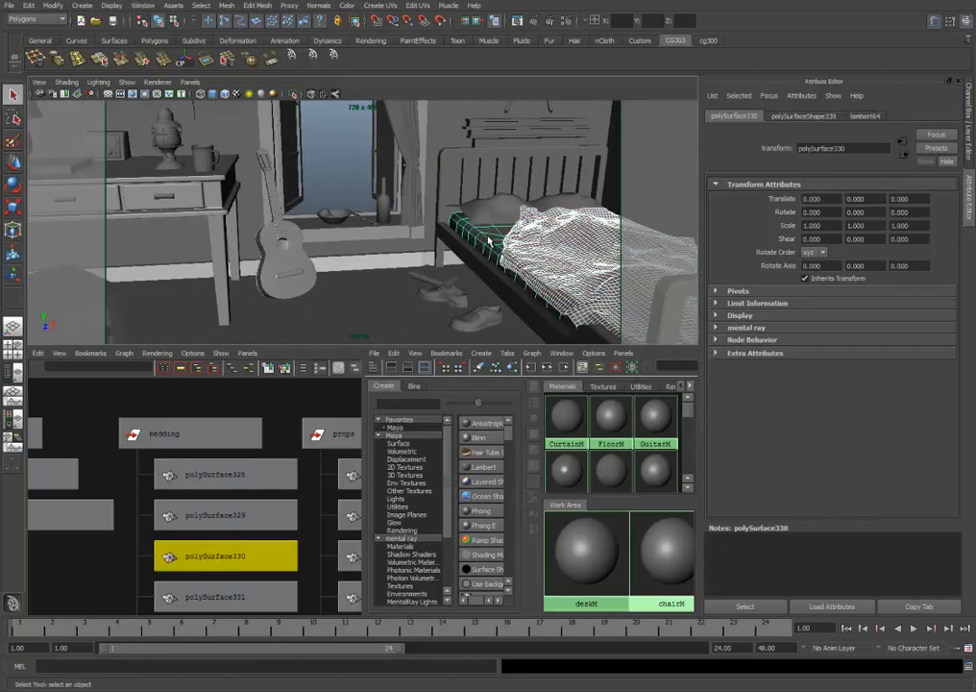
{"action": "left_click", "coordinate": [479, 206], "text": "shift"}
{"action": "left_click", "coordinate": [548, 198], "text": "shift"}
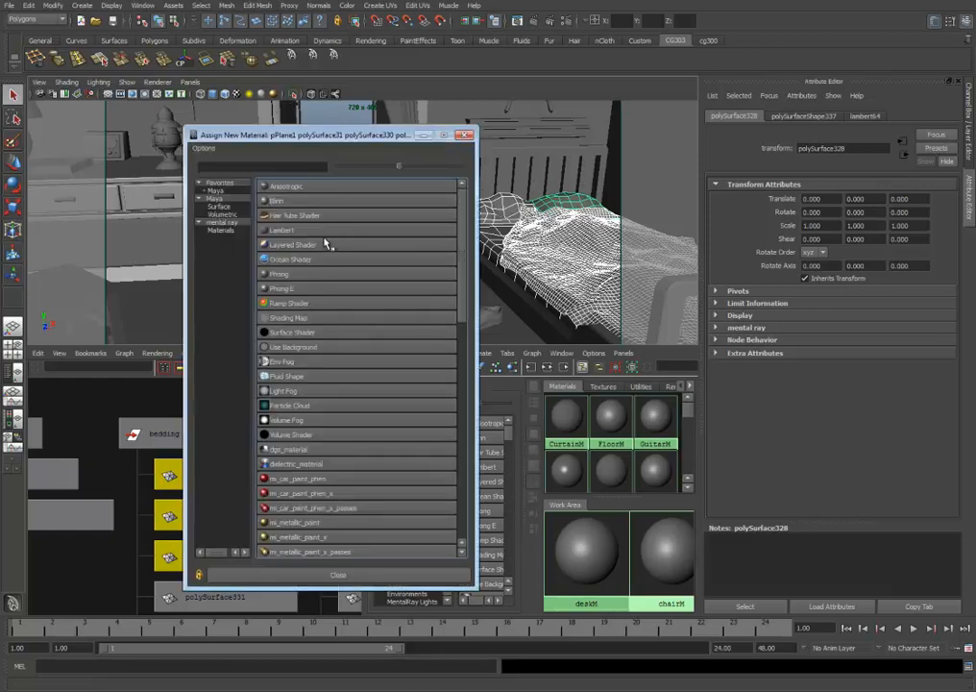
Assign a new Lambert material to the selected cloth and bed pieces and name the material fabricM.
{"action": "left_click", "coordinate": [323, 232]}
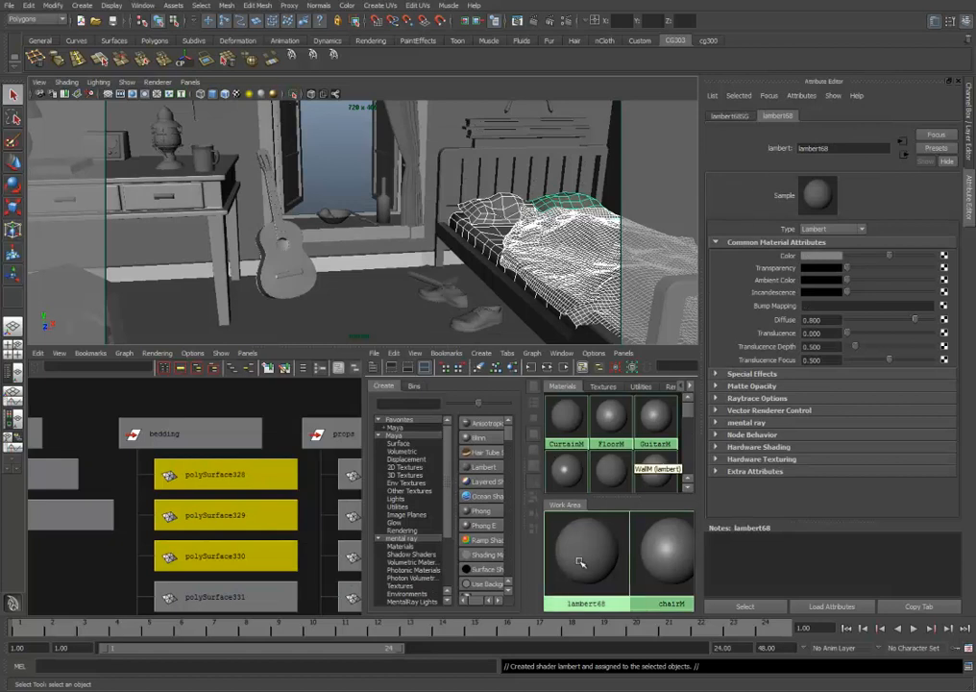
{"action": "double_click", "coordinate": [593, 605], "text": "ctrl"}
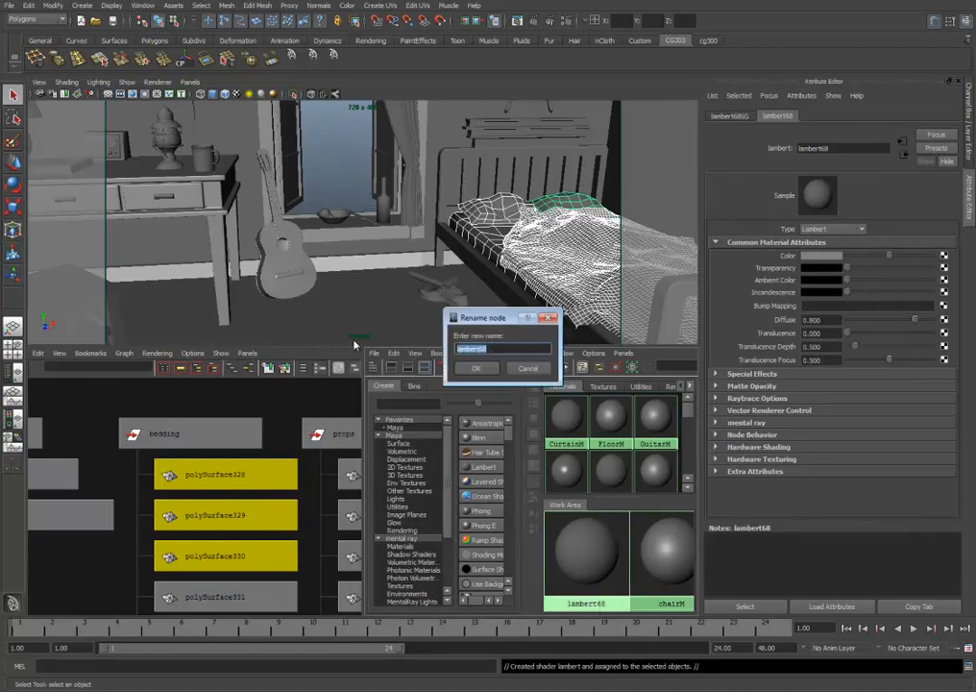
{"action": "type", "text": "t"}
{"action": "type", "text": "abricM"}
{"action": "key", "text": "Return"}
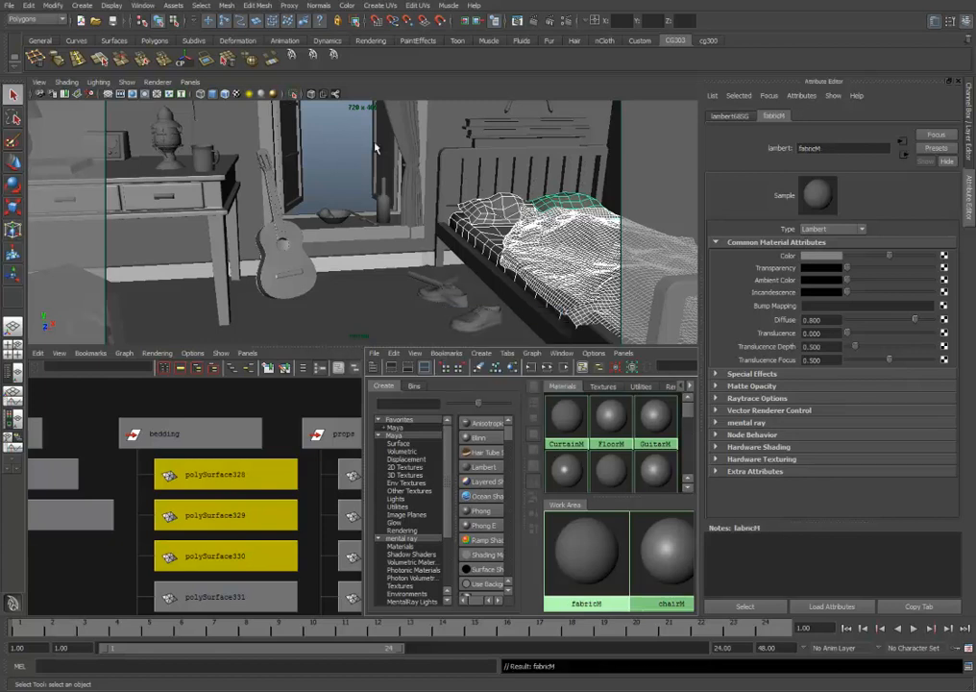
Select the bed frame and add the ship's wheel on the wall above it to the selection.
{"action": "middle_click_drag", "start_coordinate": [370, 216], "coordinate": [255, 218], "text": "alt"}
{"action": "left_click_drag", "start_coordinate": [254, 218], "coordinate": [303, 220], "text": "alt"}
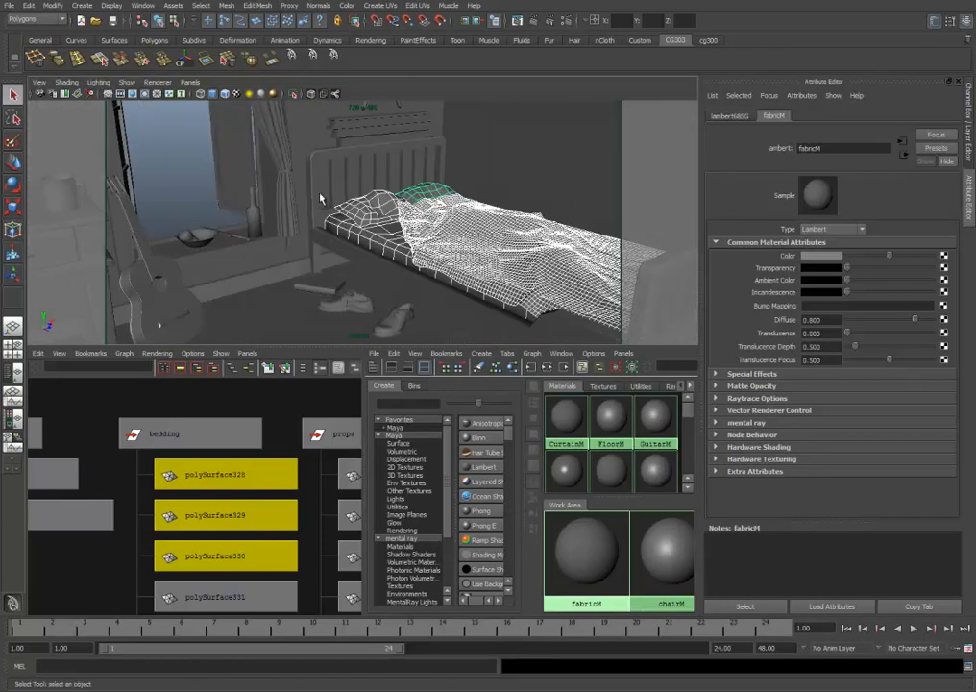
{"action": "left_click", "coordinate": [320, 197]}
{"action": "left_click", "coordinate": [321, 197]}
{"action": "left_click_drag", "start_coordinate": [398, 203], "coordinate": [398, 255], "text": "alt"}
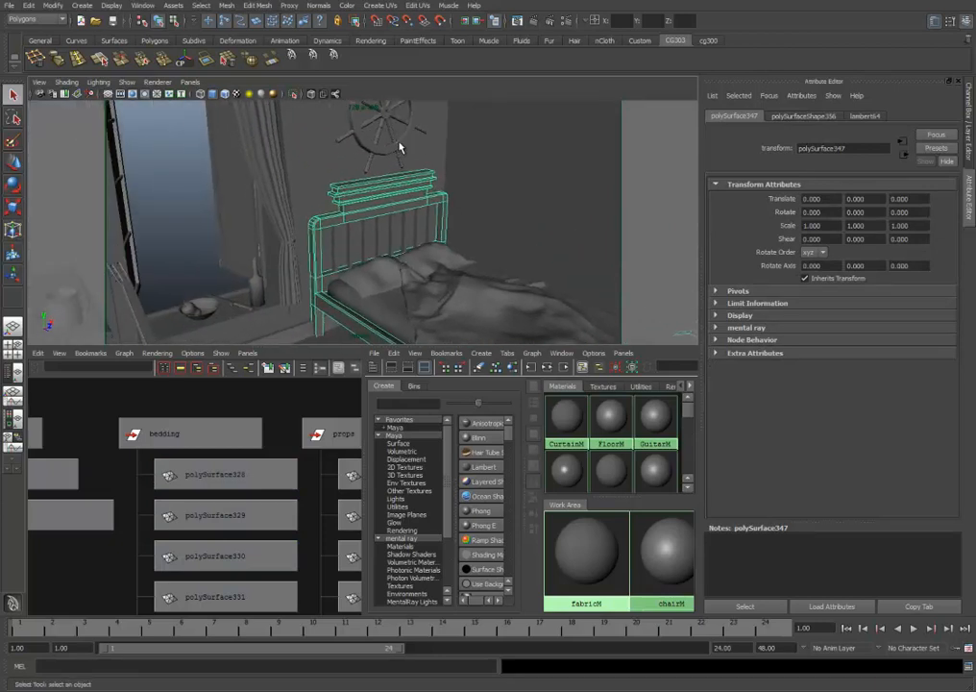
{"action": "left_click", "coordinate": [400, 146]}
Add the radio's case and dial on the desk to the selection of bed frame and wheel.
{"action": "right_click_drag", "start_coordinate": [438, 240], "coordinate": [373, 203], "text": "alt"}
{"action": "middle_click_drag", "start_coordinate": [392, 213], "coordinate": [428, 201], "text": "alt"}
{"action": "right_click_drag", "start_coordinate": [325, 205], "coordinate": [415, 230], "text": "alt"}
{"action": "left_click_drag", "start_coordinate": [415, 229], "coordinate": [288, 187], "text": "alt"}
{"action": "middle_click_drag", "start_coordinate": [264, 177], "coordinate": [449, 191], "text": "alt"}
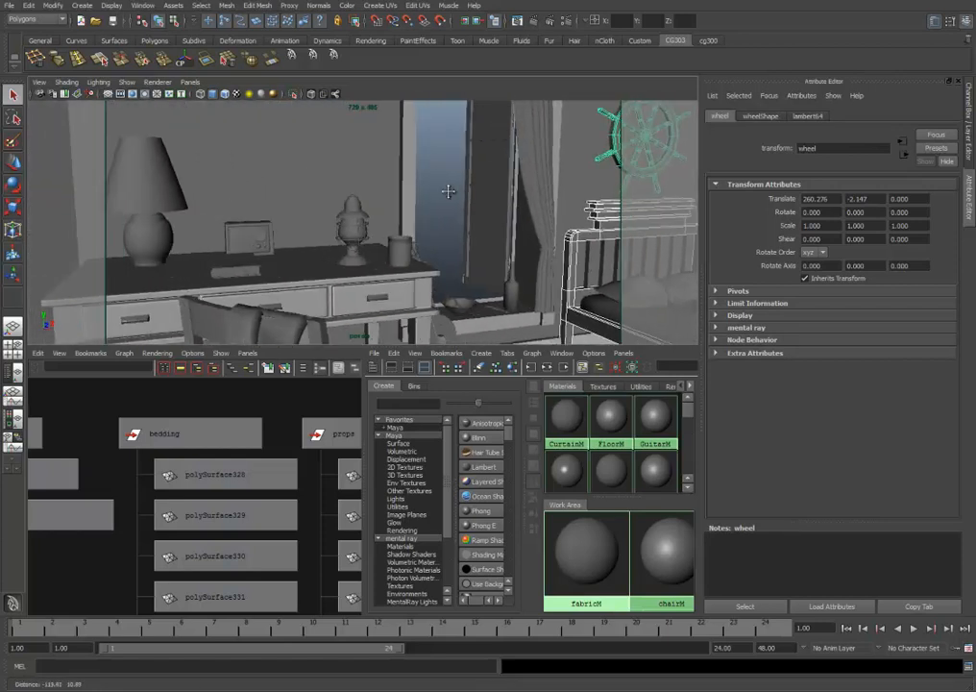
{"action": "left_click_drag", "start_coordinate": [447, 191], "coordinate": [259, 227], "text": "alt"}
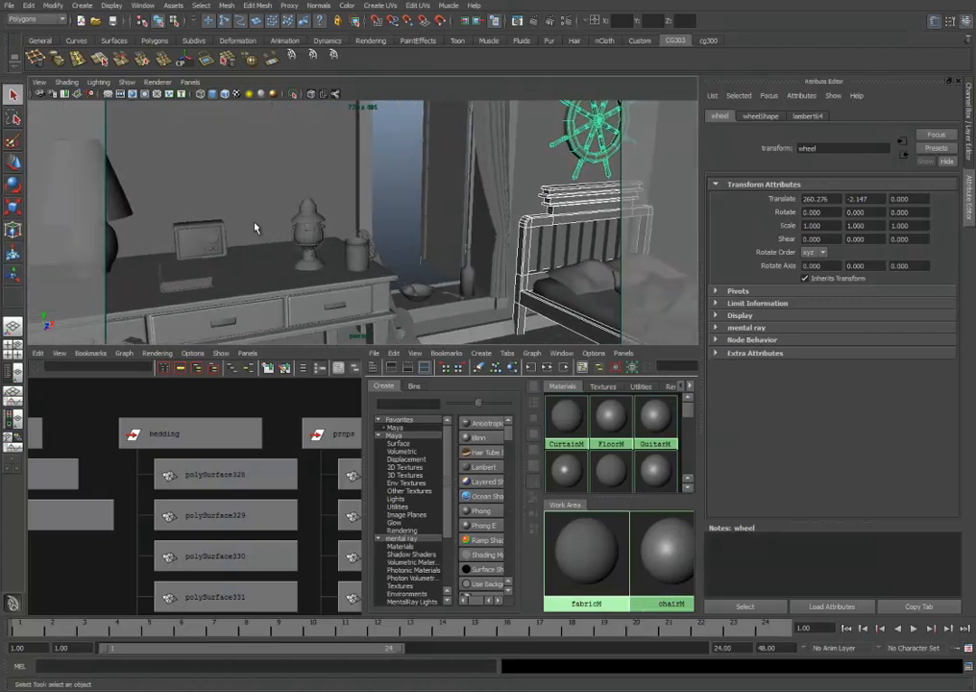
{"action": "left_click", "coordinate": [207, 238]}
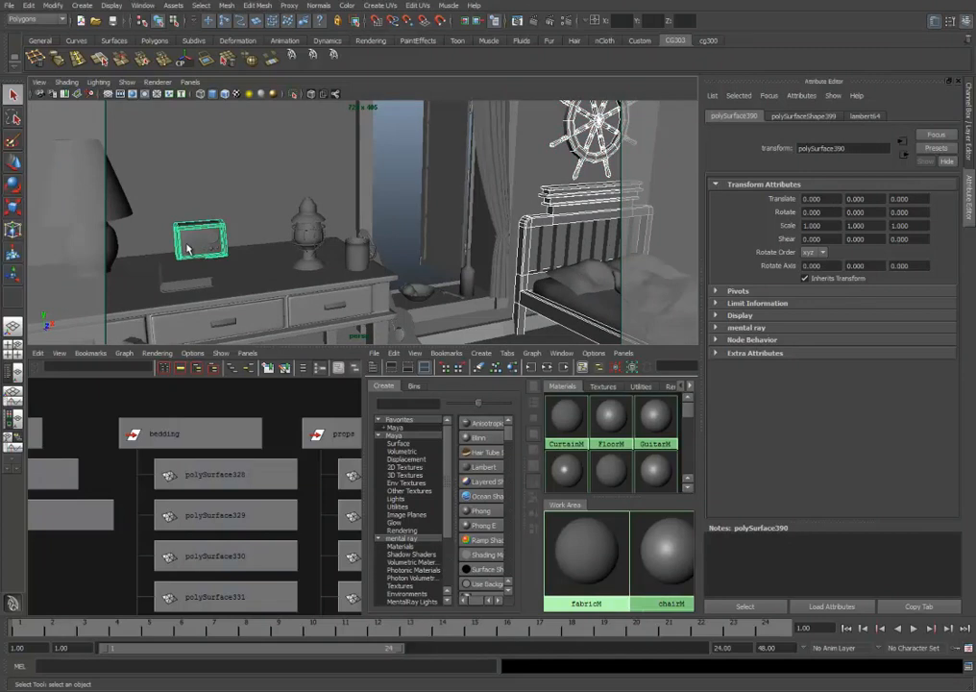
{"action": "left_click", "coordinate": [189, 248], "text": "shift"}
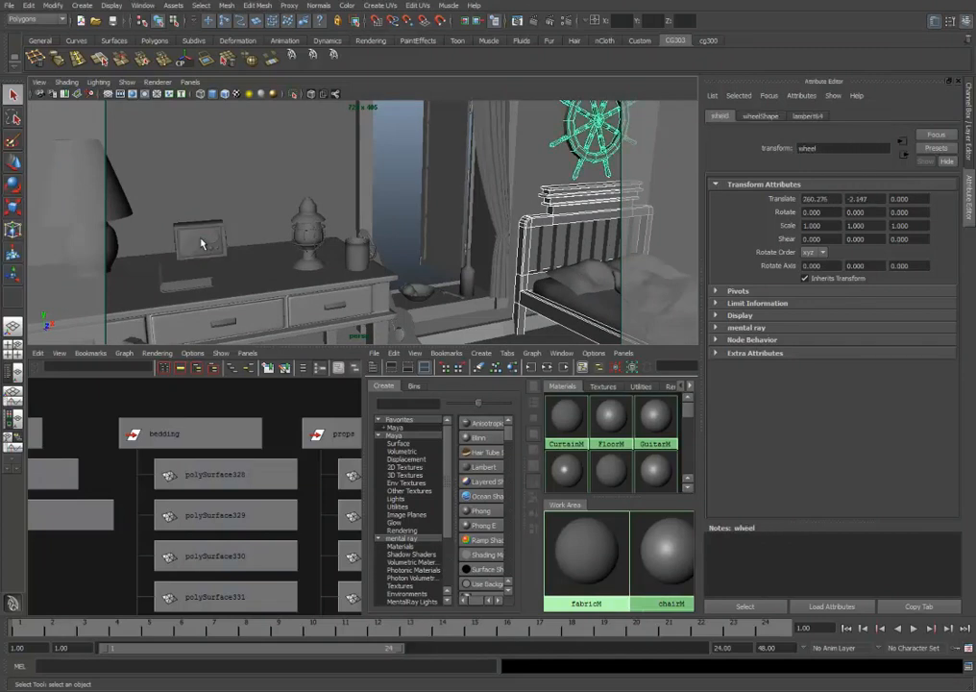
{"action": "left_click", "coordinate": [203, 244], "text": "shift"}
{"action": "left_click", "coordinate": [216, 245], "text": "shift"}
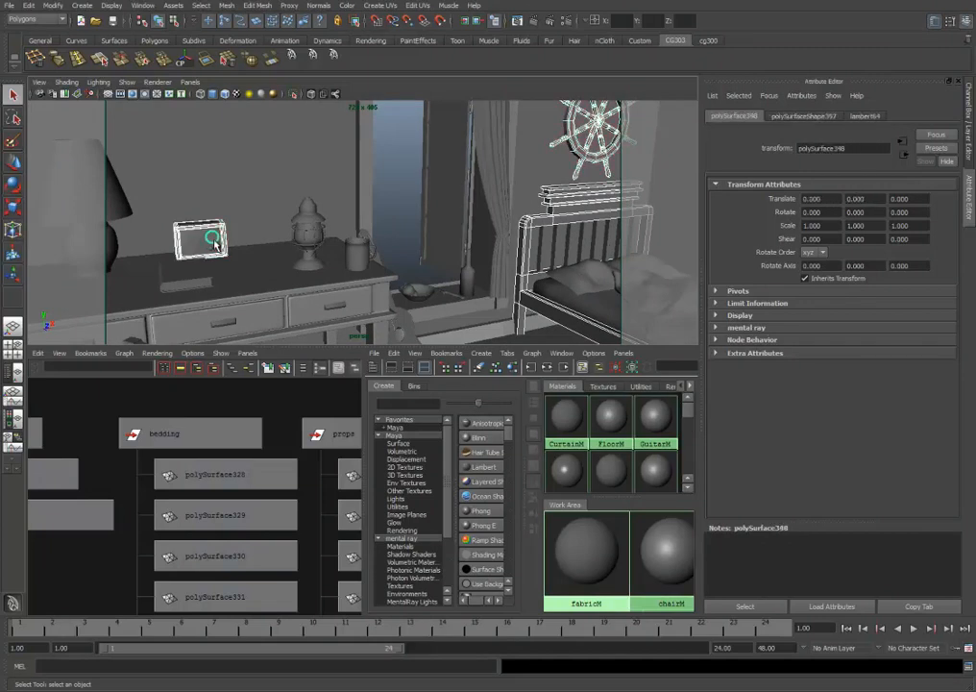
Locate the radio group in the hierarchy, select it, and add the wheel and the bed frame polySurface347.
{"action": "right_click_drag", "start_coordinate": [288, 500], "coordinate": [68, 446], "text": "alt"}
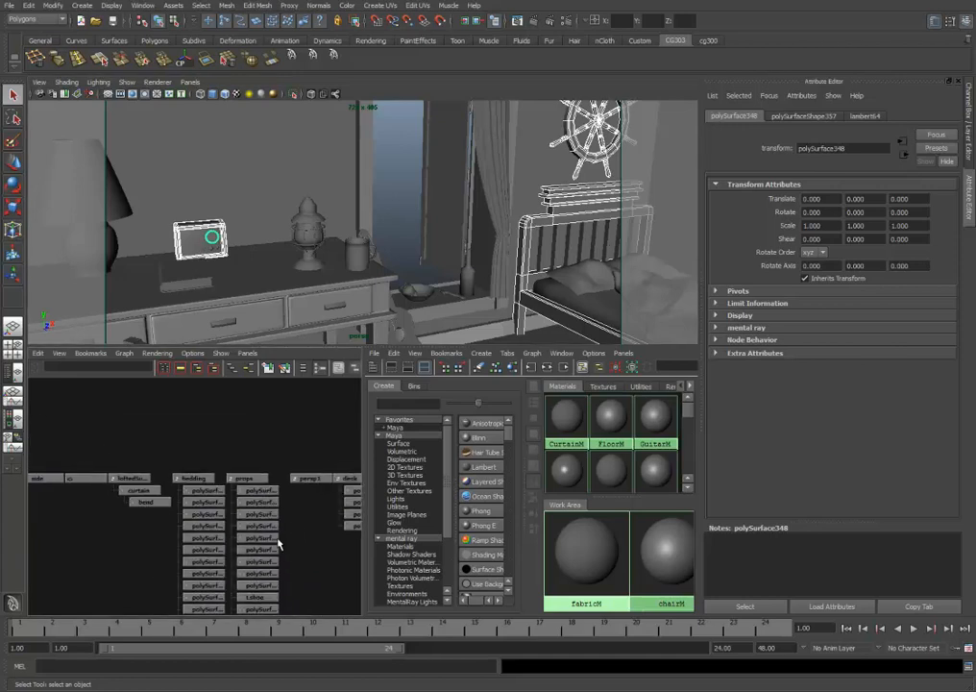
{"action": "middle_click_drag", "start_coordinate": [273, 538], "coordinate": [138, 451], "text": "alt"}
{"action": "key", "text": "f"}
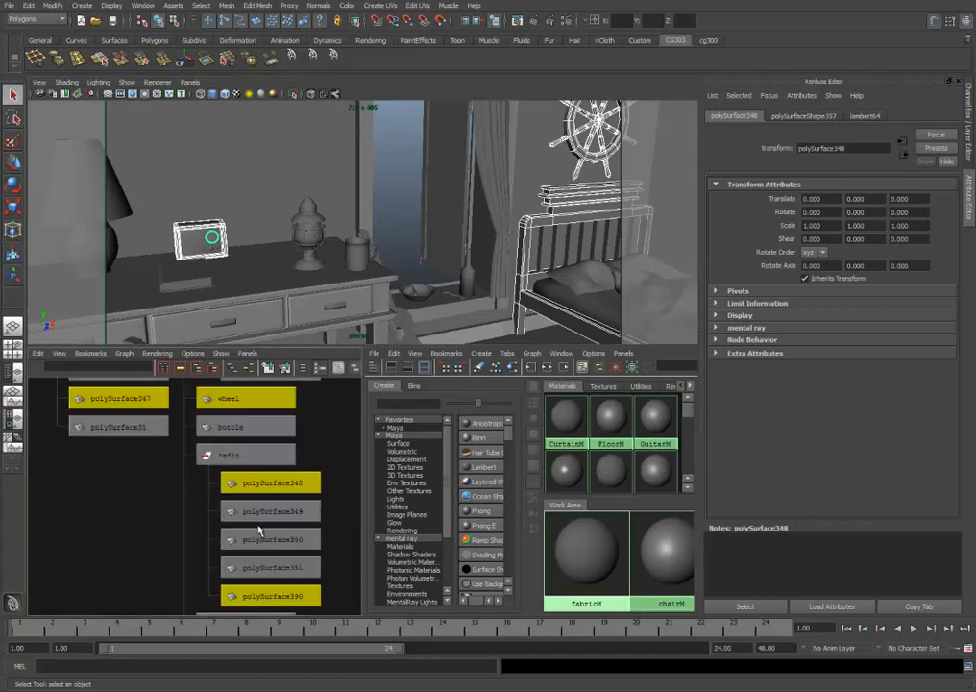
{"action": "left_click", "coordinate": [261, 457]}
{"action": "middle_click_drag", "start_coordinate": [311, 419], "coordinate": [307, 475], "text": "alt"}
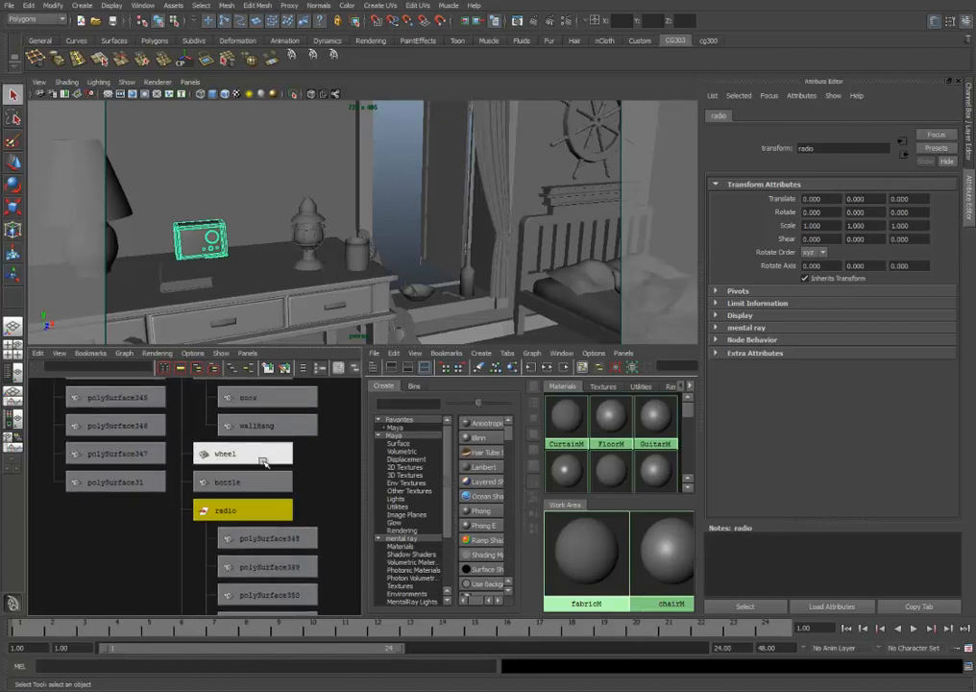
{"action": "left_click", "coordinate": [261, 458], "text": "shift"}
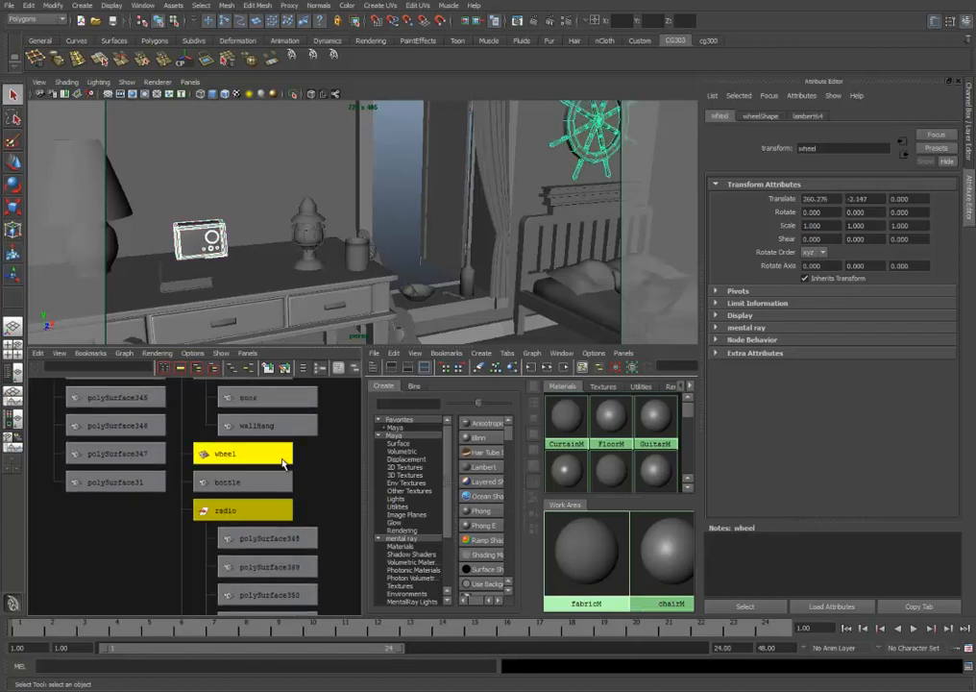
{"action": "left_click", "coordinate": [527, 258], "text": "shift"}
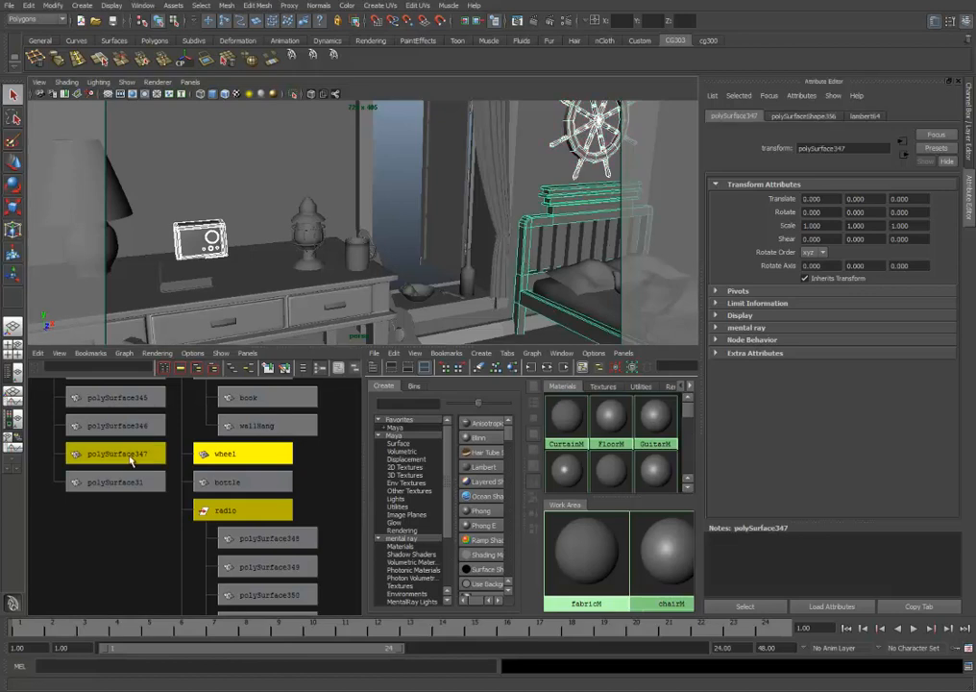
Add the whole bedding group to the selection, leaving the bowl on the windowsill out.
{"action": "middle_click_drag", "start_coordinate": [124, 525], "coordinate": [142, 571], "text": "alt"}
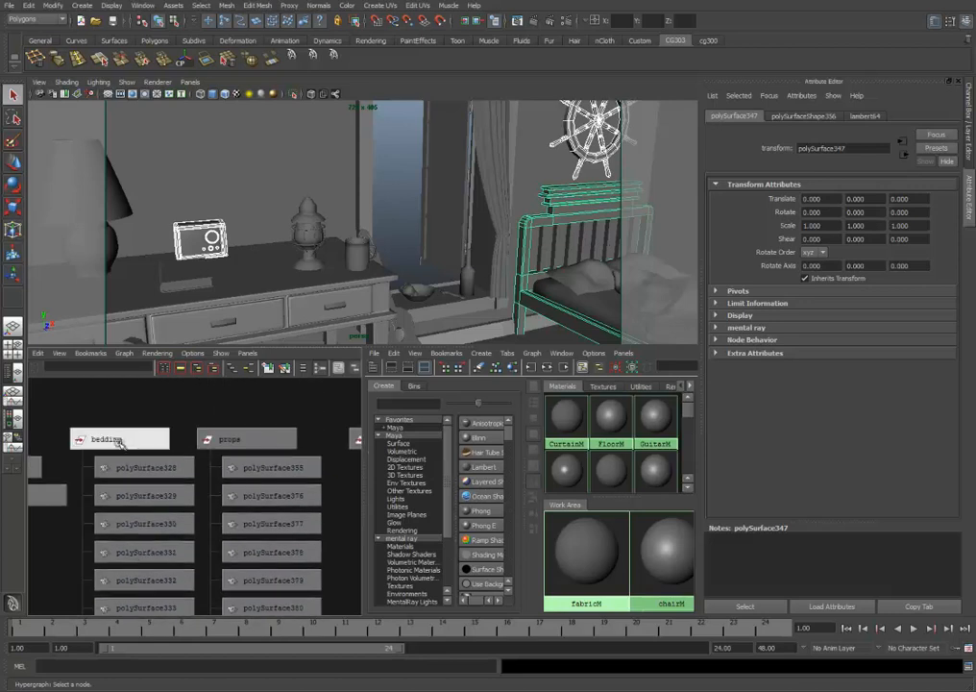
{"action": "left_click", "coordinate": [127, 439]}
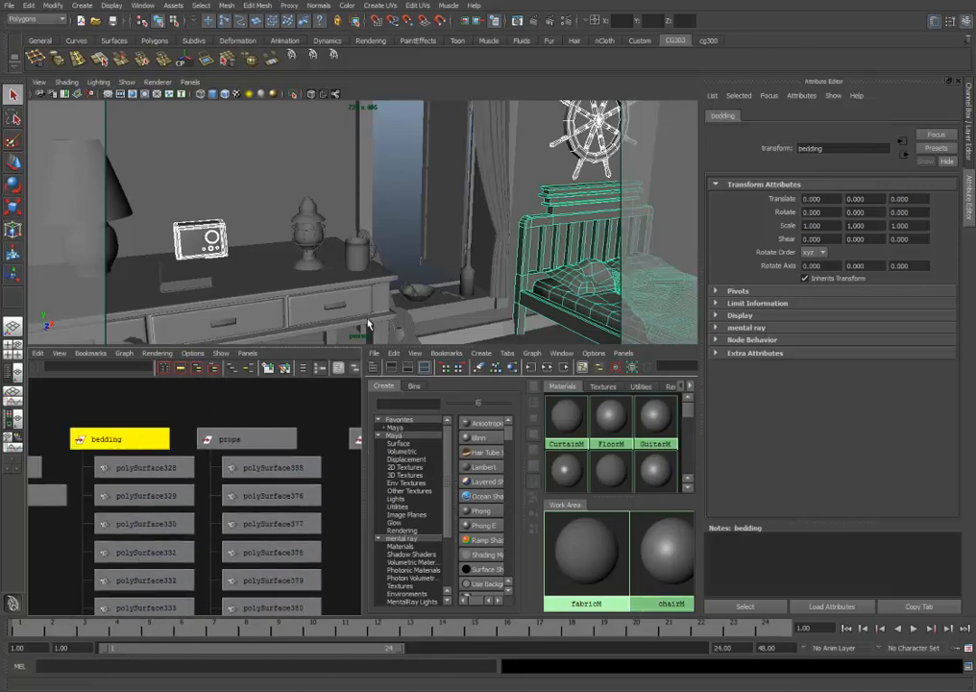
{"action": "left_click", "coordinate": [427, 299]}
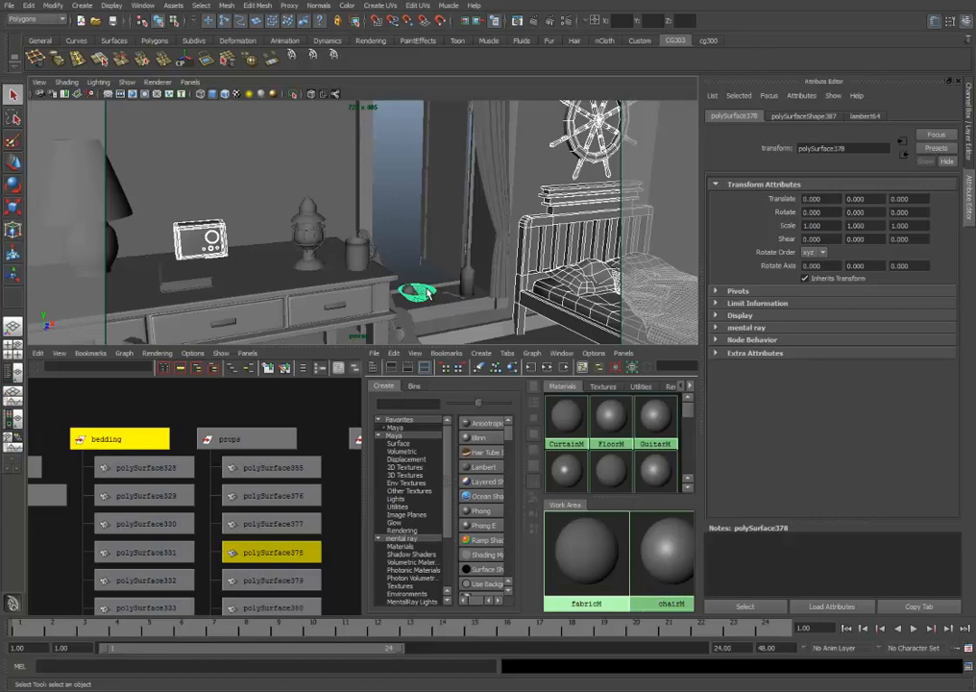
{"action": "left_click", "coordinate": [428, 296], "text": "shift"}
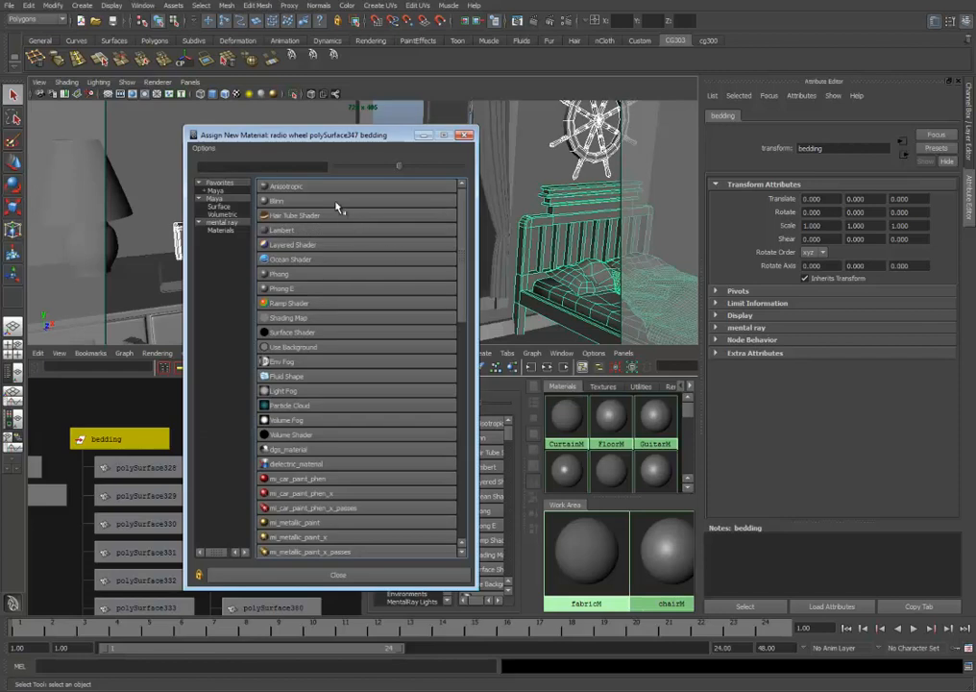
Assign a new Blinn material to the selected radio, wheel and bedding objects and name the material bedM.
{"action": "left_click", "coordinate": [336, 202]}
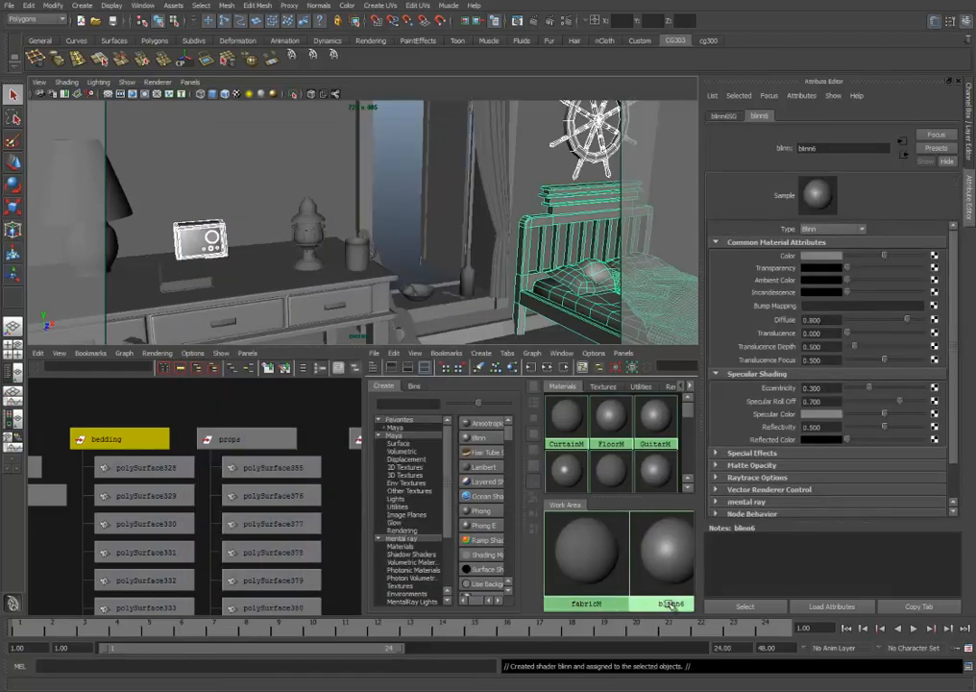
{"action": "double_click", "coordinate": [669, 602]}
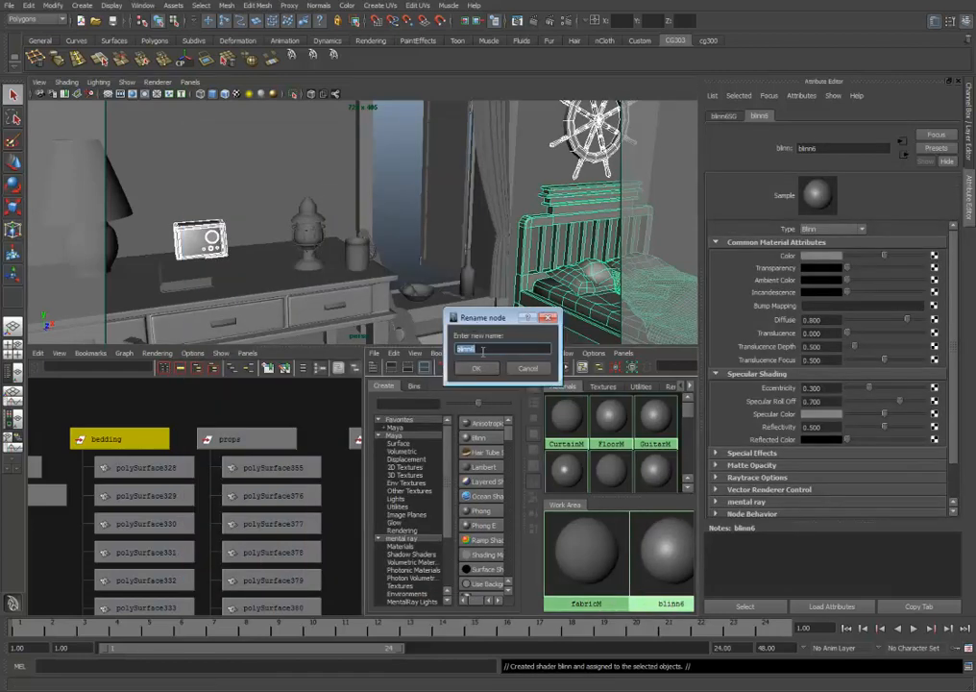
{"action": "type", "text": "bedM"}
{"action": "key", "text": "Return"}
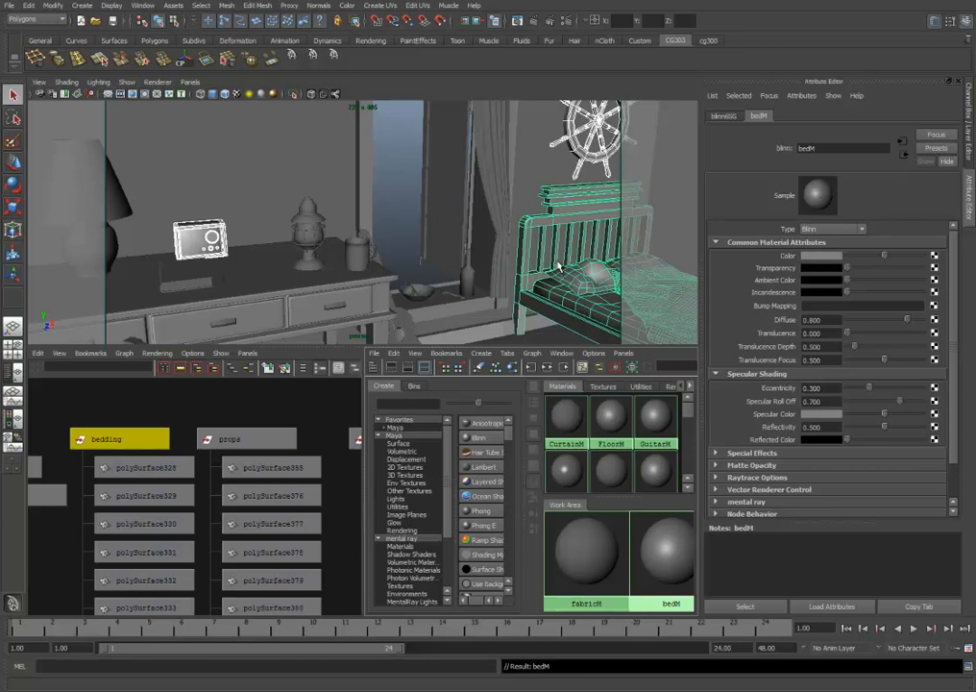
Check the material assigned to the bed frame, the wheel and the radio by selecting each one in turn.
{"action": "left_click", "coordinate": [563, 221]}
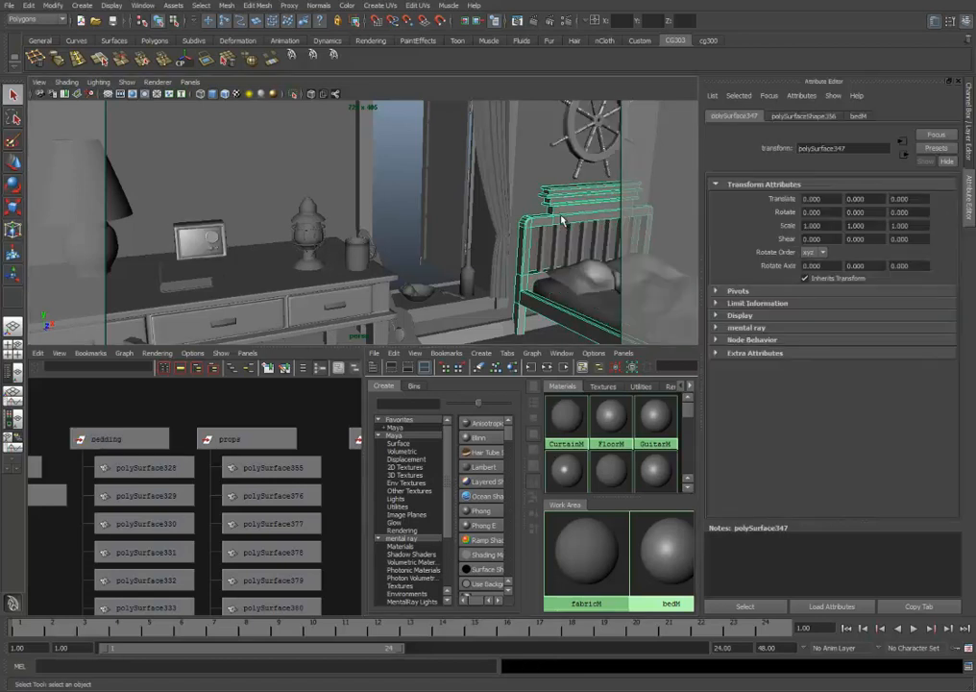
{"action": "left_click", "coordinate": [570, 148]}
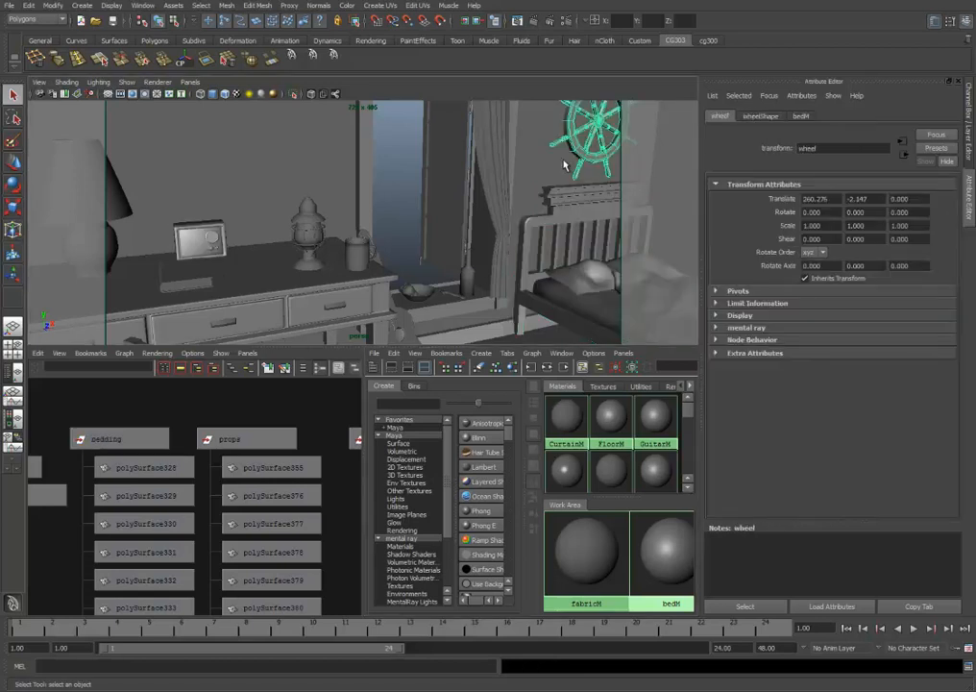
{"action": "left_click", "coordinate": [579, 208]}
{"action": "left_click", "coordinate": [227, 249]}
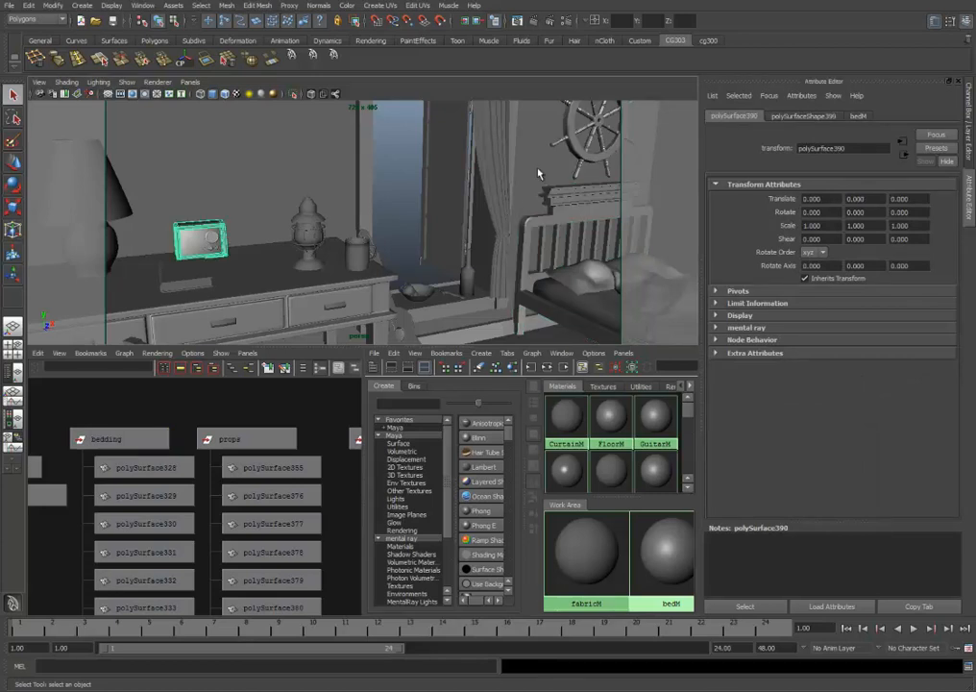
Select both pillows, the mattress and the blanket on the bed and assign them the existing fabricM material.
{"action": "left_click", "coordinate": [577, 313]}
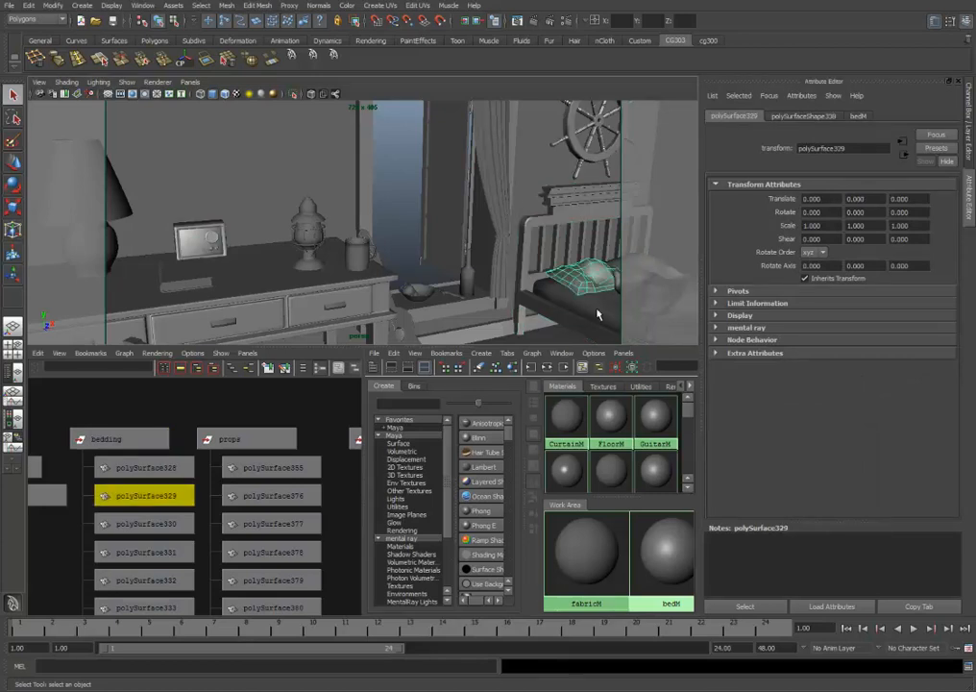
{"action": "left_click", "coordinate": [600, 312], "text": "shift"}
{"action": "middle_click_drag", "start_coordinate": [588, 293], "coordinate": [464, 271], "text": "alt"}
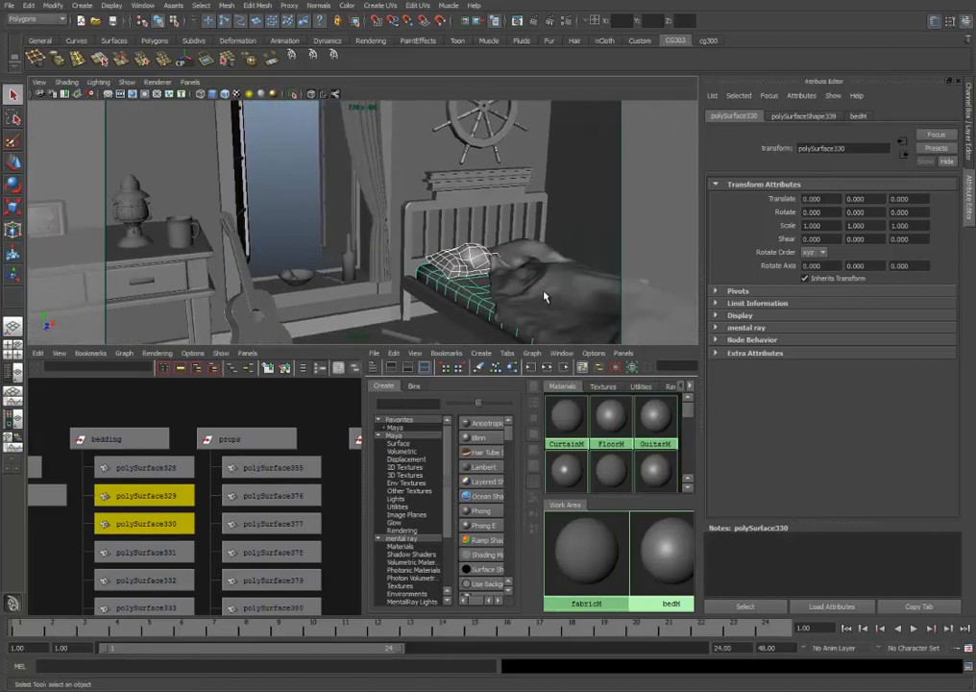
{"action": "left_click", "coordinate": [539, 306], "text": "shift"}
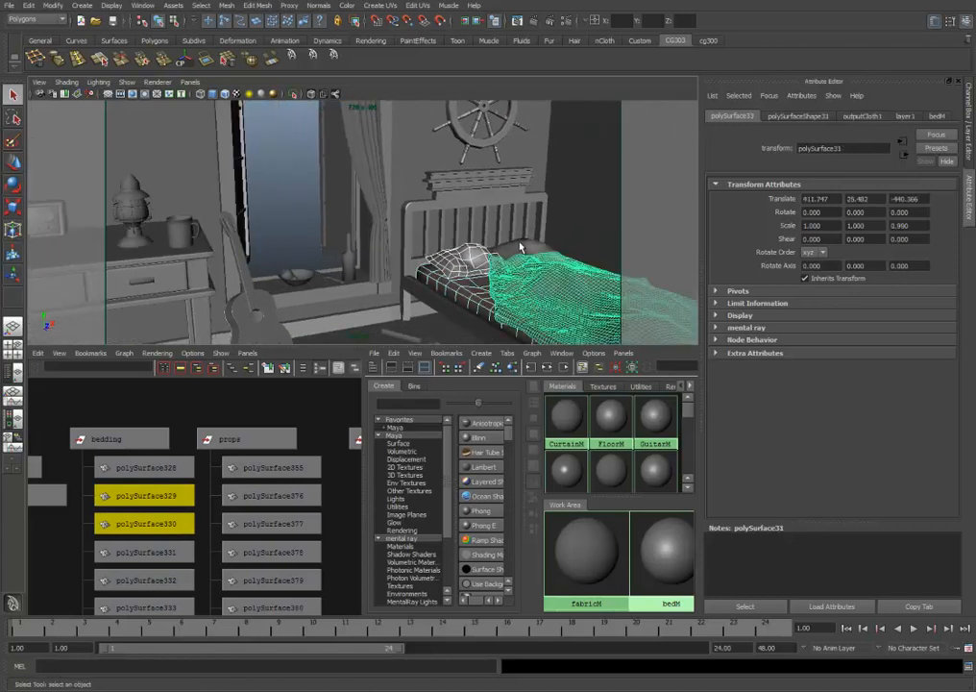
{"action": "left_click", "coordinate": [520, 244], "text": "shift"}
{"action": "middle_click_drag", "start_coordinate": [564, 297], "coordinate": [504, 237], "text": "alt"}
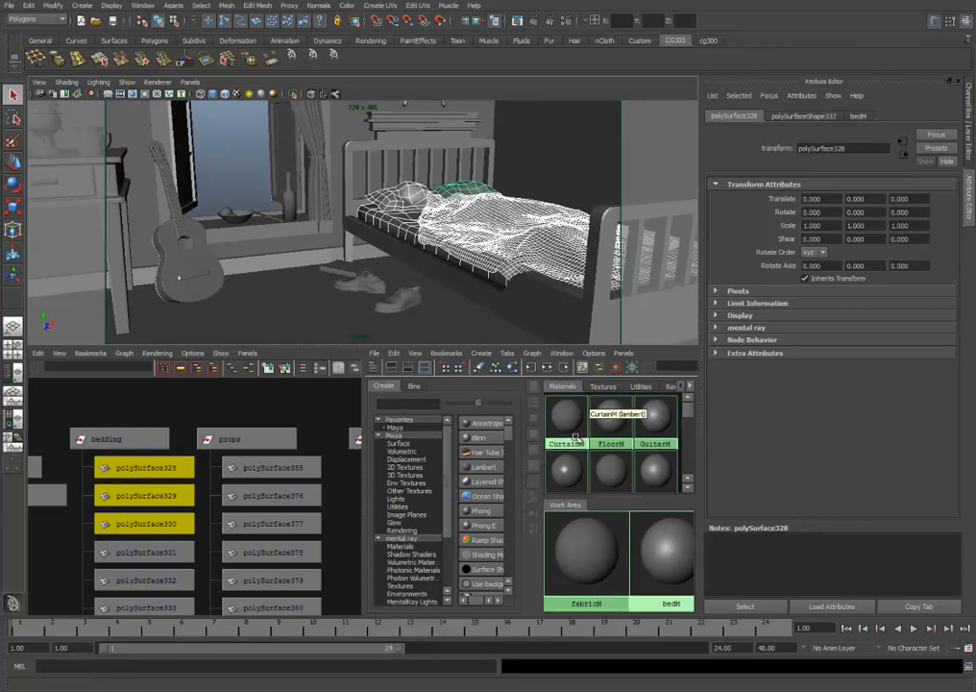
{"action": "right_click_drag", "start_coordinate": [595, 556], "coordinate": [589, 522]}
Select both shoes on the floor beside the bed, leaving the nearby book and the other props unselected.
{"action": "middle_click_drag", "start_coordinate": [325, 270], "coordinate": [367, 286], "text": "alt"}
{"action": "left_click", "coordinate": [404, 307]}
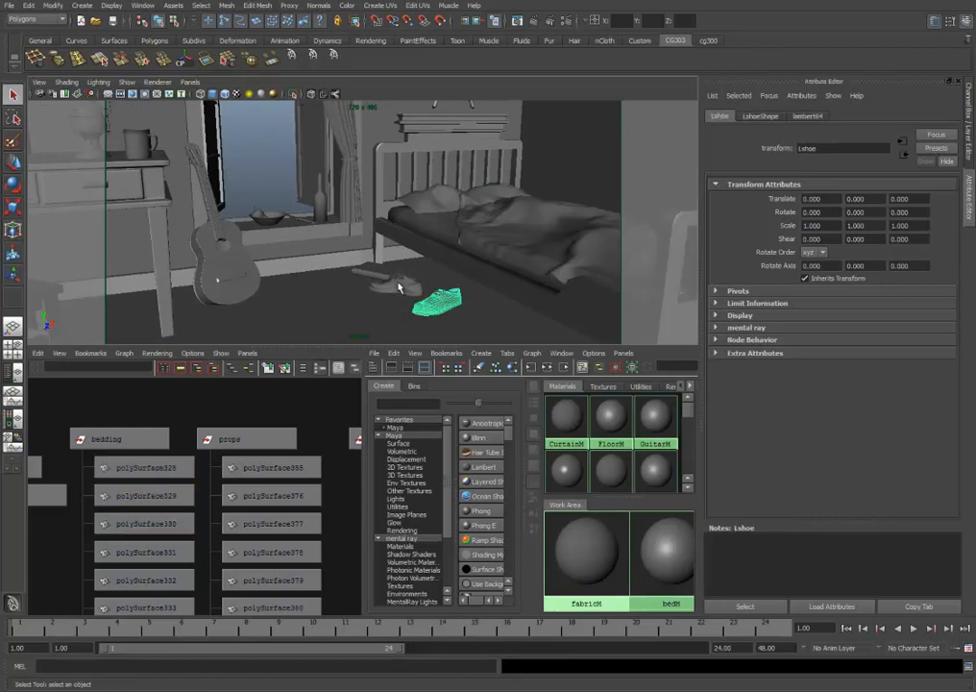
{"action": "left_click", "coordinate": [394, 285]}
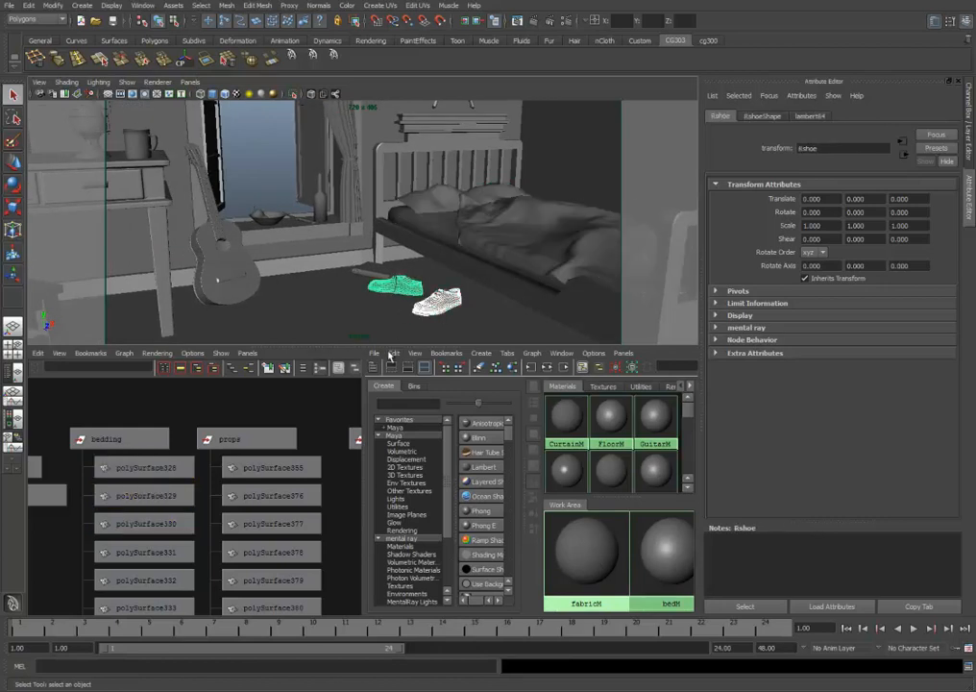
{"action": "key", "text": "Up"}
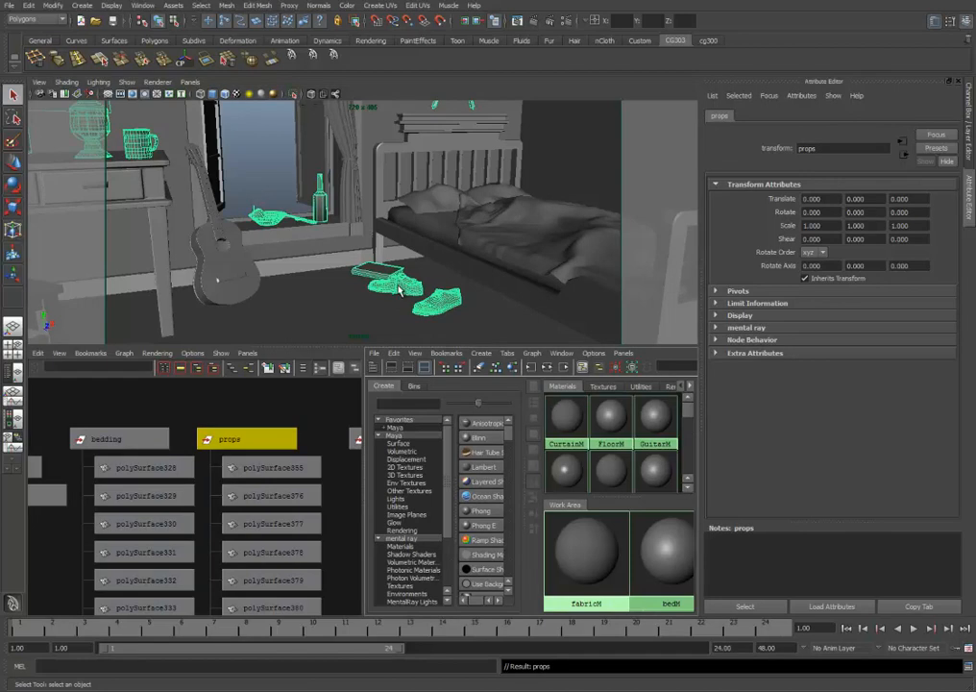
{"action": "left_click", "coordinate": [393, 283]}
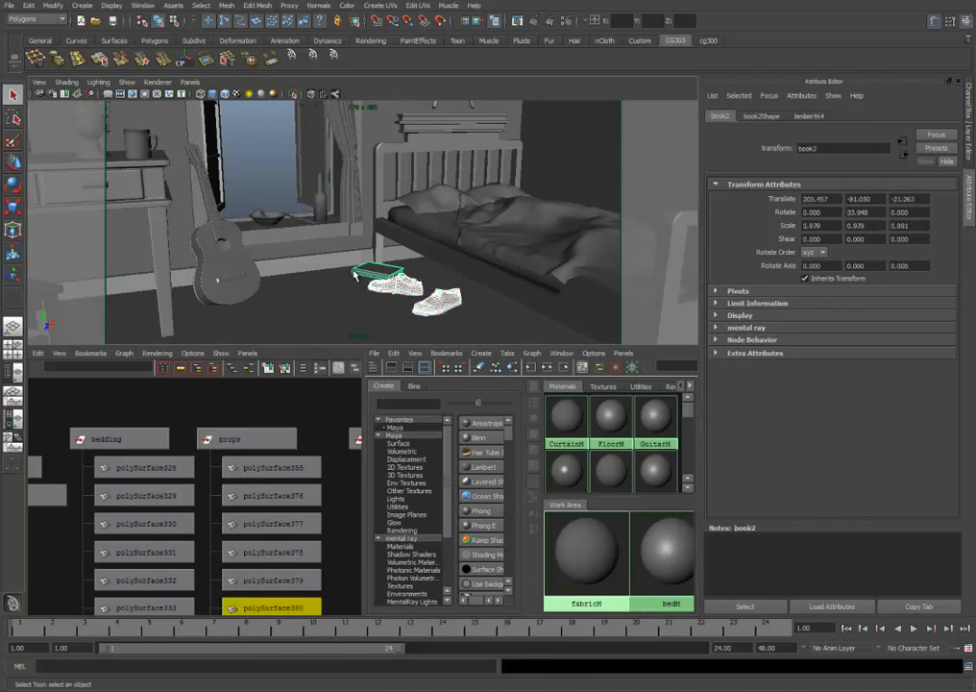
{"action": "left_click_drag", "start_coordinate": [402, 310], "coordinate": [355, 283], "text": "alt"}
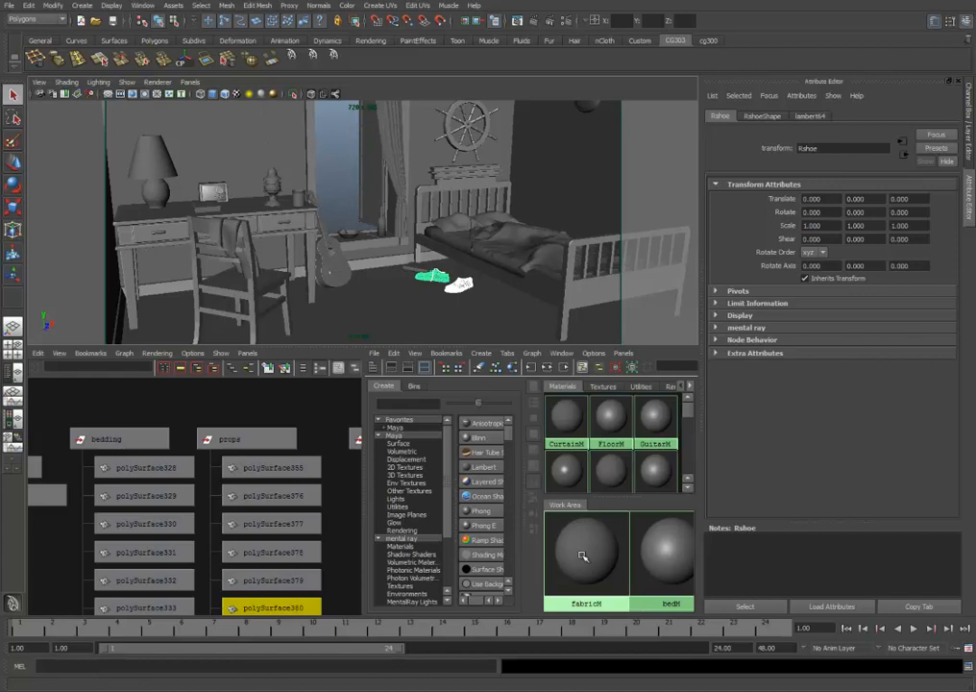
Select the mug on the desk and add the bowl and the spoon on the windowsill.
{"action": "middle_click_drag", "start_coordinate": [318, 245], "coordinate": [337, 250], "text": "alt"}
{"action": "right_click_drag", "start_coordinate": [252, 240], "coordinate": [303, 257], "text": "alt"}
{"action": "middle_click_drag", "start_coordinate": [222, 206], "coordinate": [266, 242], "text": "alt"}
{"action": "right_click_drag", "start_coordinate": [268, 246], "coordinate": [268, 253], "text": "alt"}
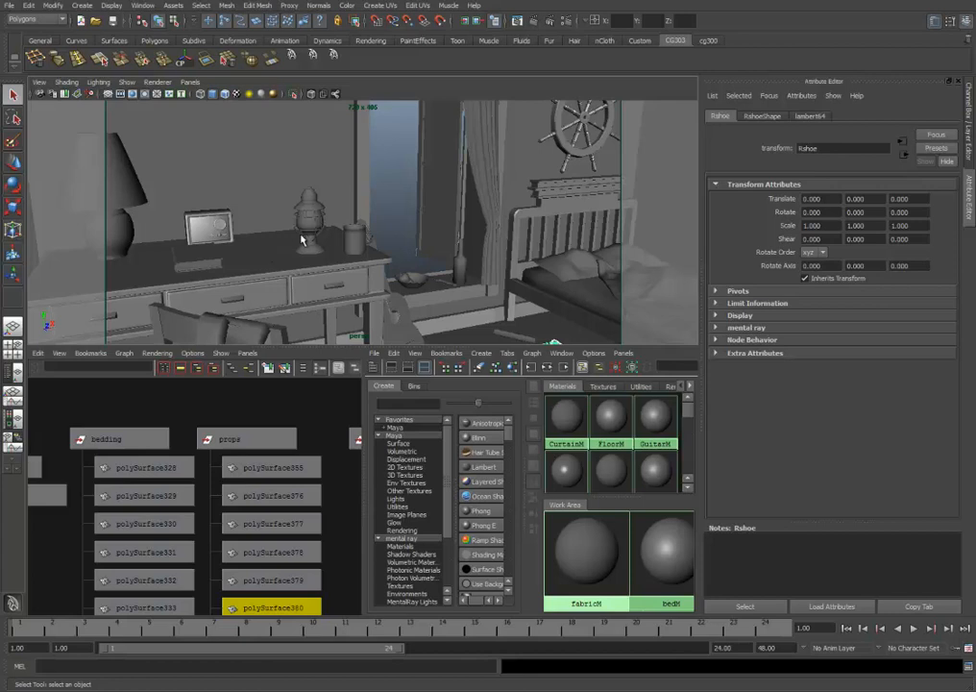
{"action": "left_click", "coordinate": [309, 240]}
{"action": "scroll", "coordinate": [313, 251], "scroll_direction": "up", "scroll_amount": 4}
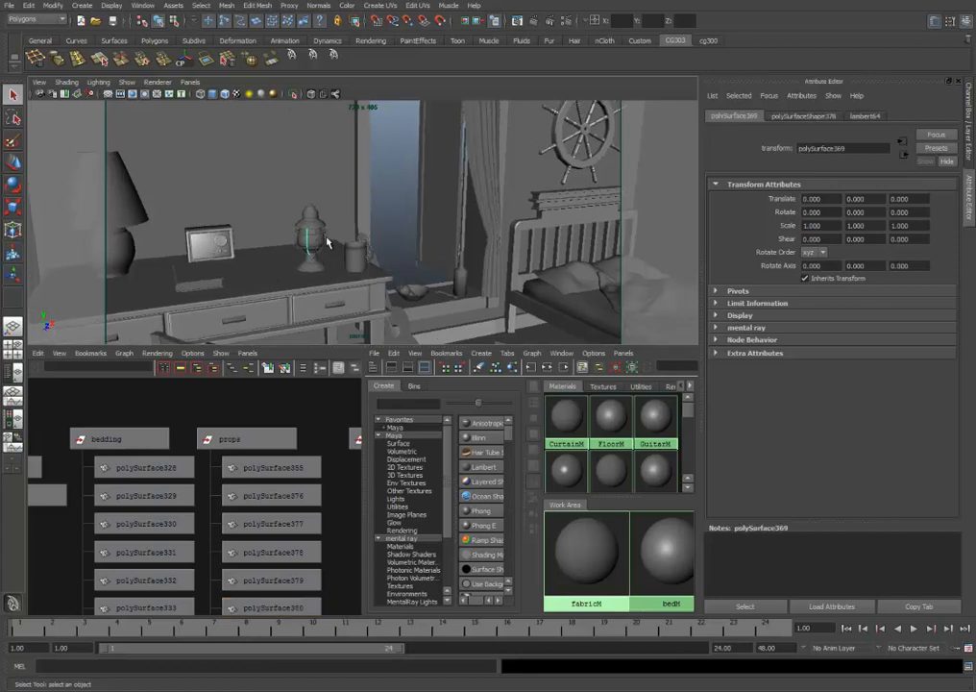
{"action": "scroll", "coordinate": [325, 272], "scroll_direction": "up", "scroll_amount": 2}
{"action": "left_click", "coordinate": [354, 273]}
{"action": "left_click_drag", "start_coordinate": [354, 274], "coordinate": [389, 282], "text": "alt"}
{"action": "left_click", "coordinate": [393, 281], "text": "shift"}
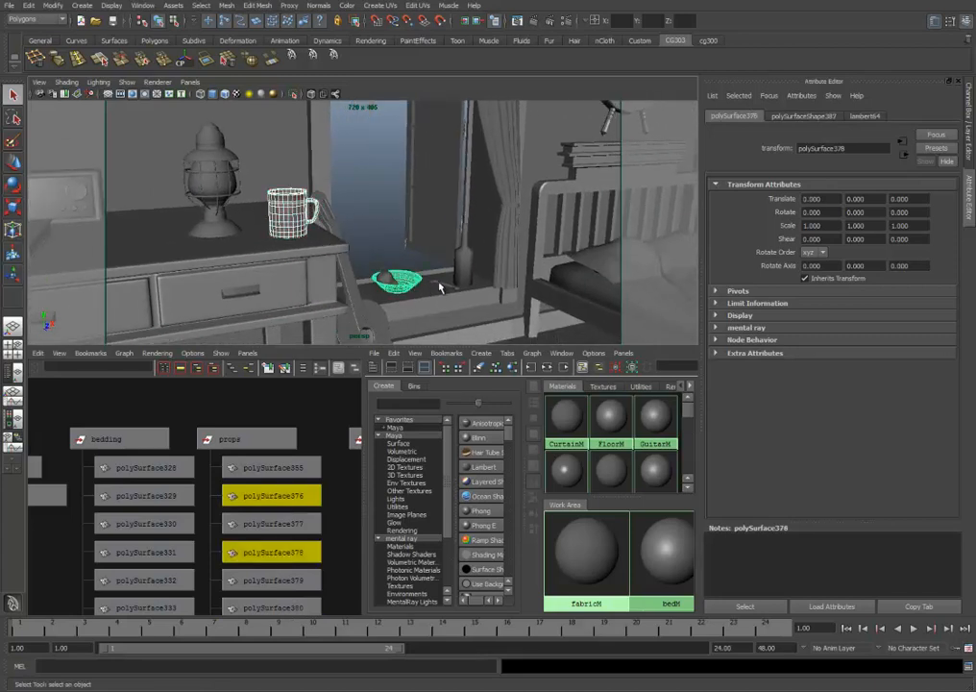
{"action": "left_click", "coordinate": [437, 287], "text": "shift"}
Add the lantern on the desk to the selection by including its whole lamp group from the hierarchy.
{"action": "left_click_drag", "start_coordinate": [243, 267], "coordinate": [383, 290], "text": "alt"}
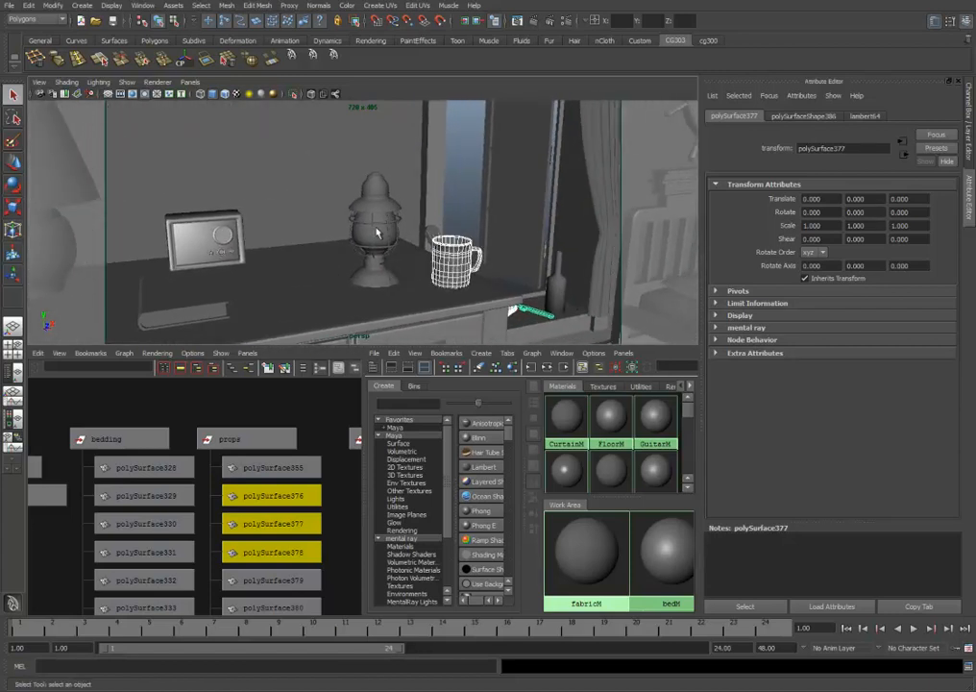
{"action": "left_click", "coordinate": [384, 247]}
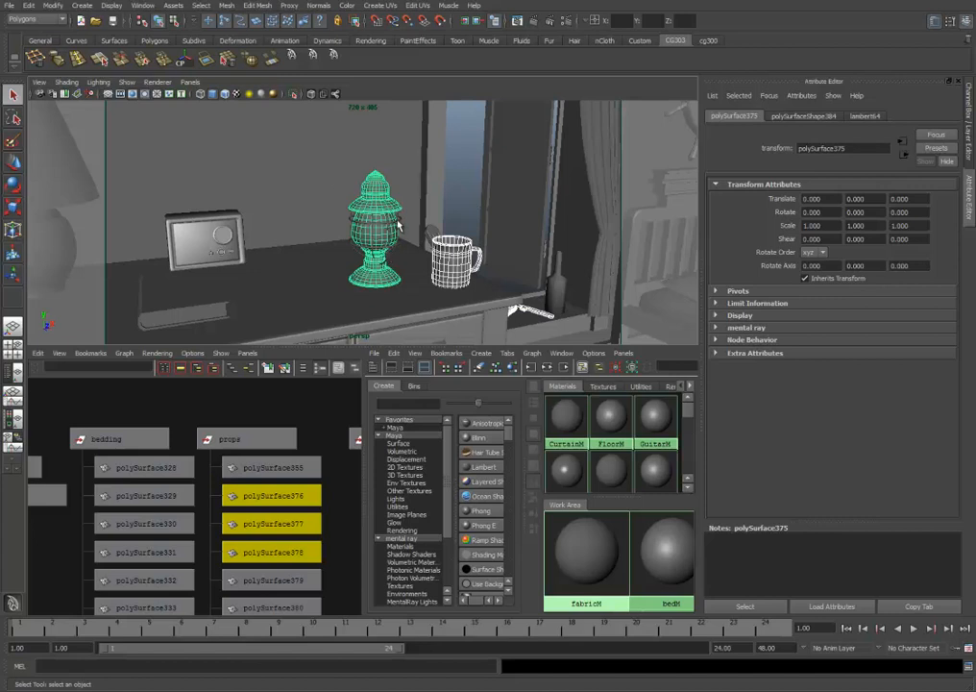
{"action": "right_click_drag", "start_coordinate": [344, 501], "coordinate": [191, 417], "text": "alt"}
{"action": "middle_click_drag", "start_coordinate": [314, 526], "coordinate": [289, 385], "text": "alt"}
{"action": "middle_click_drag", "start_coordinate": [257, 501], "coordinate": [293, 424], "text": "alt"}
{"action": "right_click_drag", "start_coordinate": [280, 476], "coordinate": [361, 534], "text": "alt"}
{"action": "middle_click_drag", "start_coordinate": [323, 535], "coordinate": [258, 363], "text": "alt"}
{"action": "middle_click_drag", "start_coordinate": [265, 512], "coordinate": [270, 350], "text": "alt"}
{"action": "middle_click_drag", "start_coordinate": [267, 458], "coordinate": [285, 577], "text": "alt"}
{"action": "left_click", "coordinate": [198, 403]}
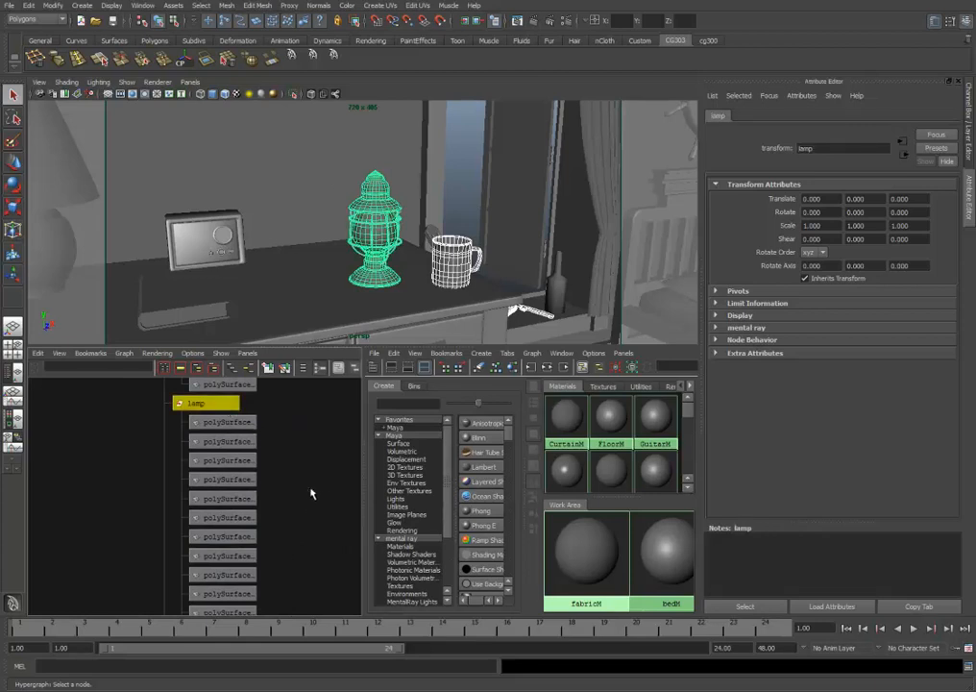
{"action": "middle_click_drag", "start_coordinate": [308, 491], "coordinate": [210, 536], "text": "alt"}
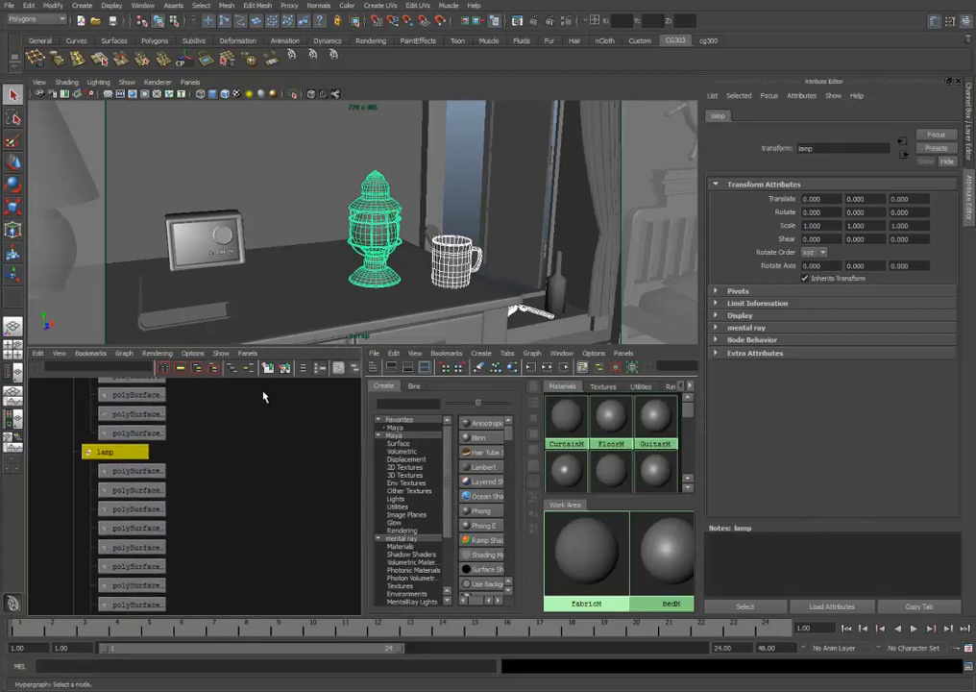
Assign a new Blinn material to the selected lantern, mug, bowl and spoon and name the material MetalM.
{"action": "right_click_drag", "start_coordinate": [478, 270], "coordinate": [399, 246], "text": "alt"}
{"action": "left_click_drag", "start_coordinate": [323, 208], "coordinate": [303, 202], "text": "alt"}
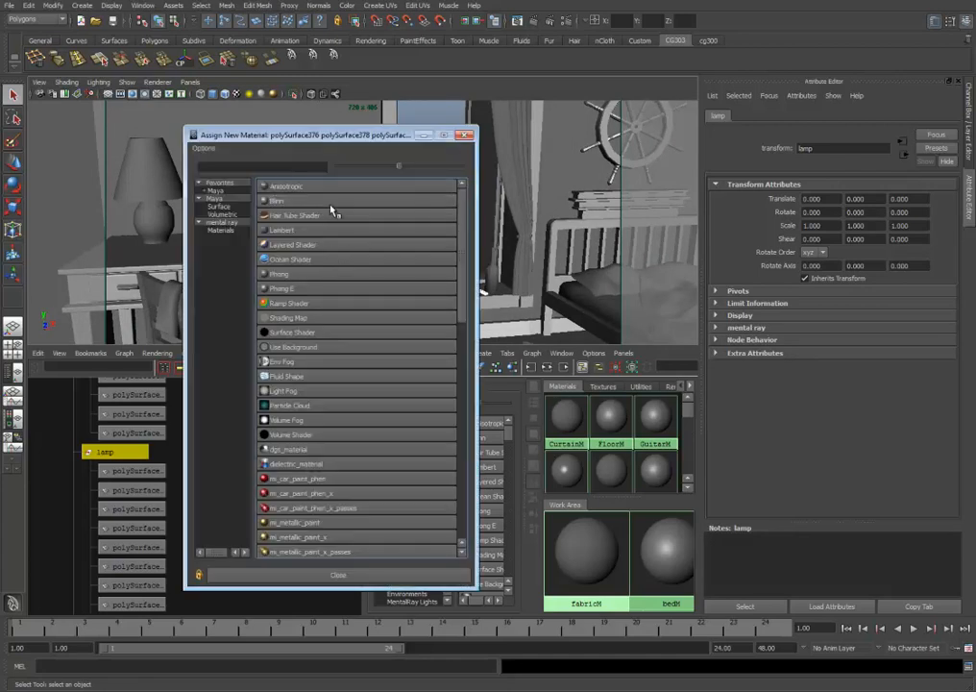
{"action": "left_click", "coordinate": [332, 201]}
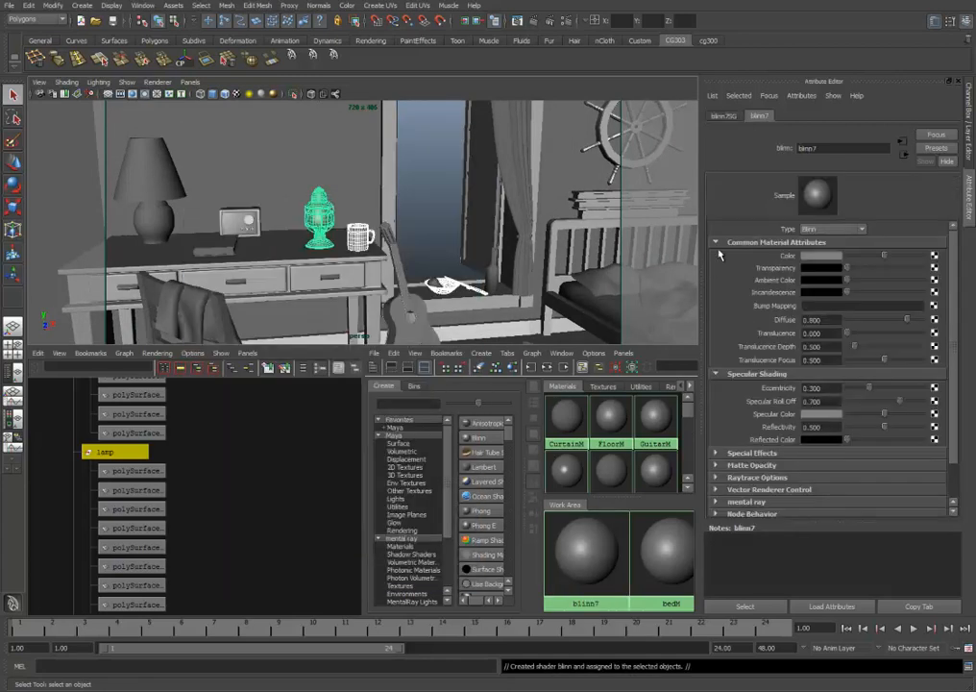
{"action": "double_click", "coordinate": [603, 603]}
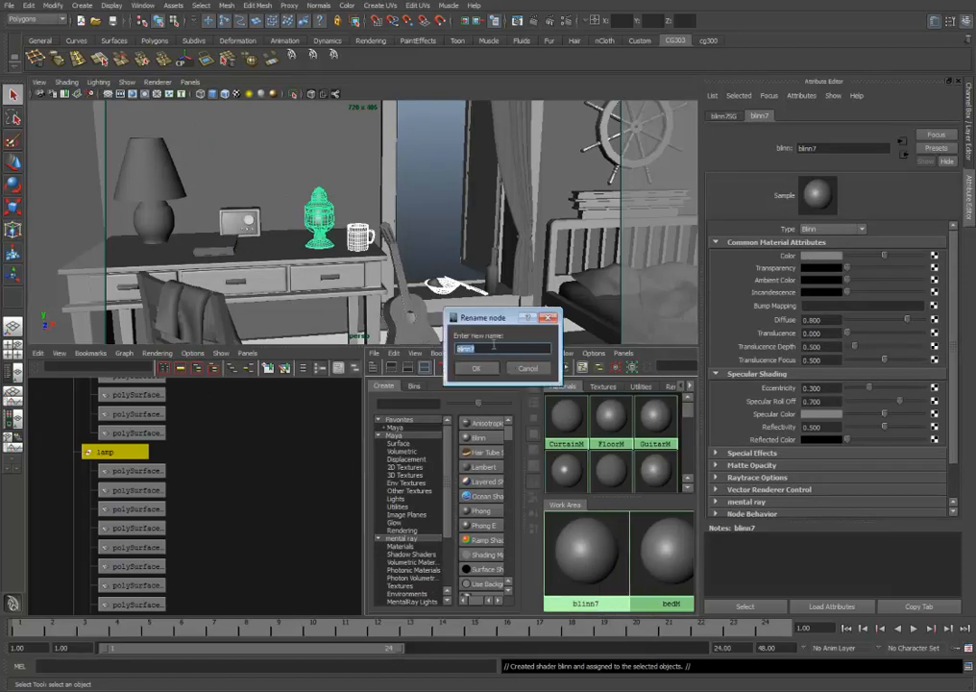
{"action": "type", "text": "MetalM"}
{"action": "key", "text": "Return"}
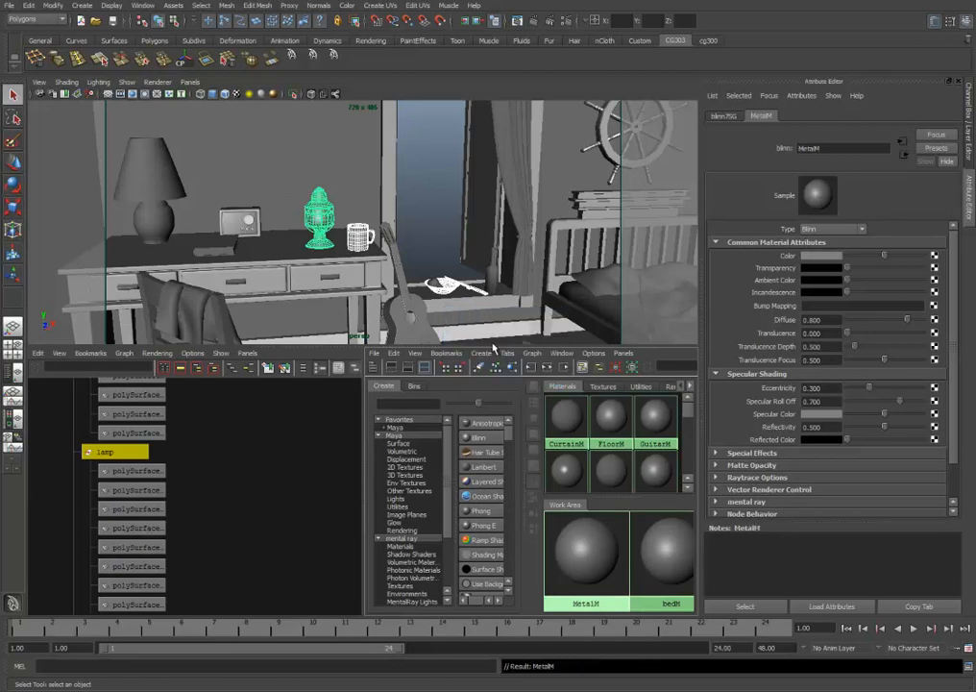
Select the base and shade of the table lamp on the desk and locate the fabricM material.
{"action": "left_click", "coordinate": [233, 251]}
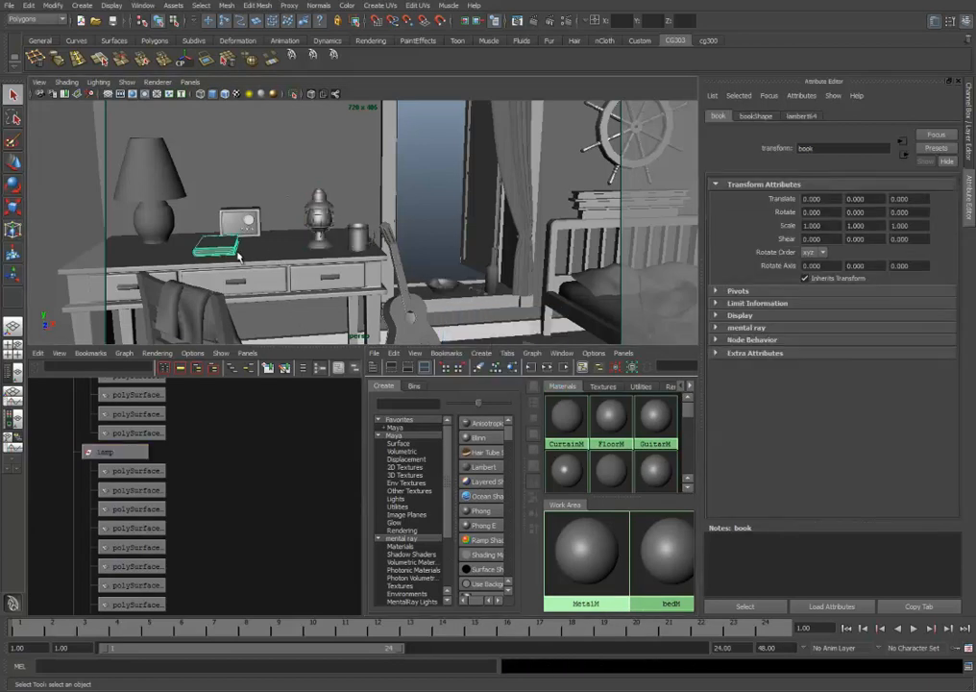
{"action": "left_click", "coordinate": [158, 180]}
{"action": "left_click", "coordinate": [157, 229]}
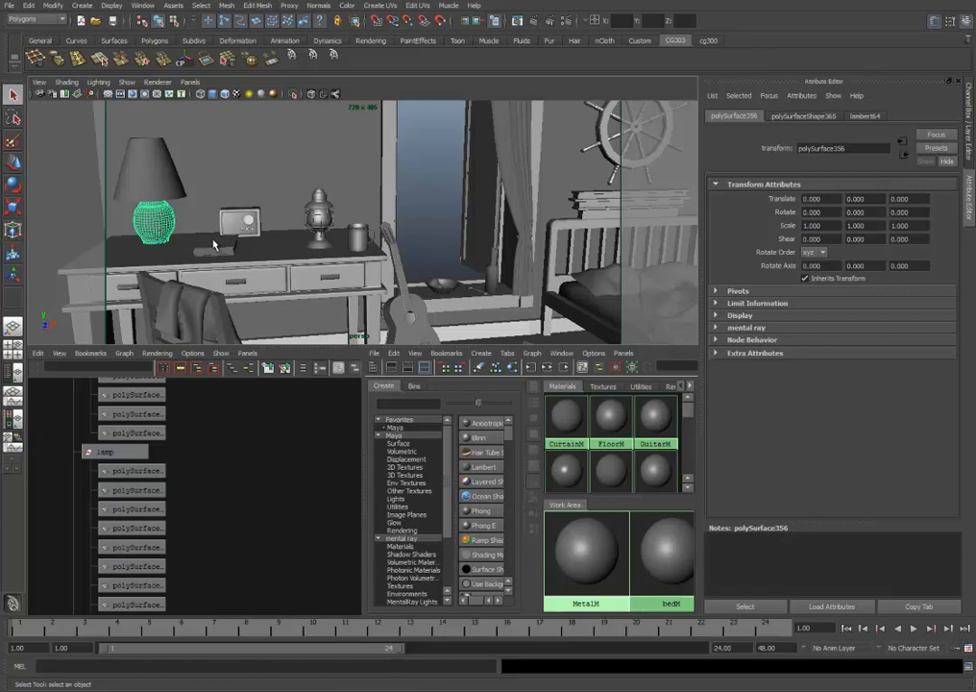
{"action": "left_click", "coordinate": [165, 186], "text": "shift"}
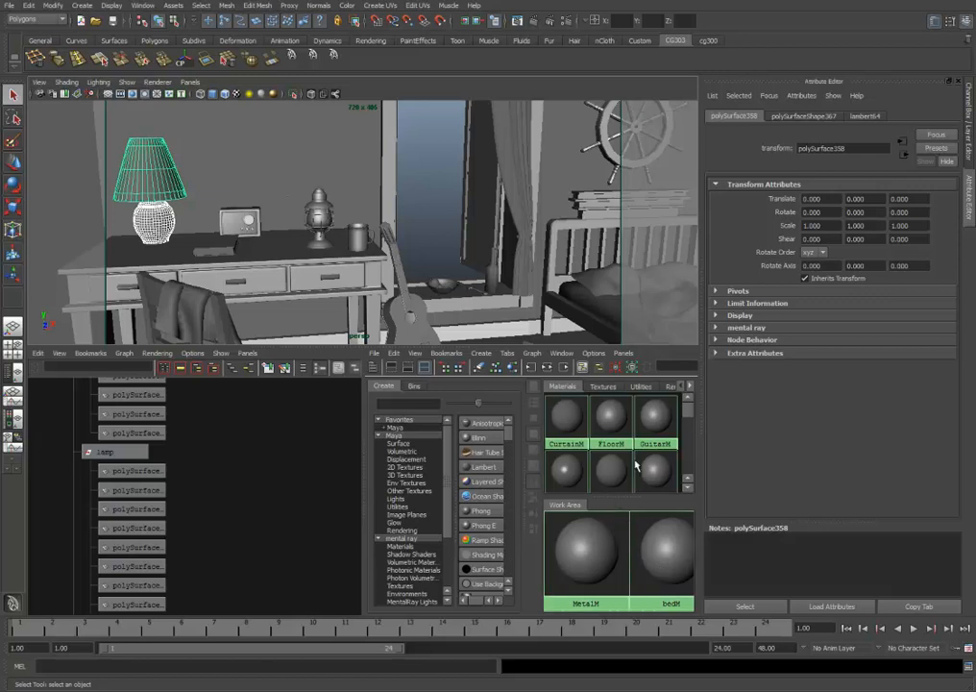
{"action": "left_click_drag", "start_coordinate": [690, 407], "coordinate": [688, 447]}
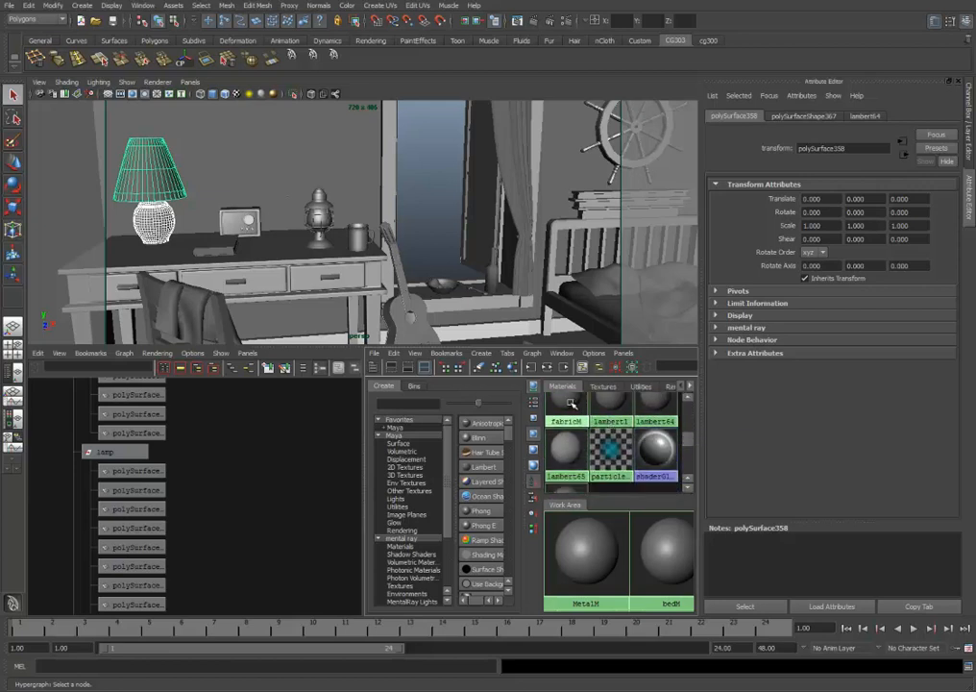
Select the book on the desk together with book2 on the floor by the bed.
{"action": "left_click", "coordinate": [217, 249]}
{"action": "left_click_drag", "start_coordinate": [286, 233], "coordinate": [357, 293], "text": "alt"}
{"action": "left_click", "coordinate": [411, 303]}
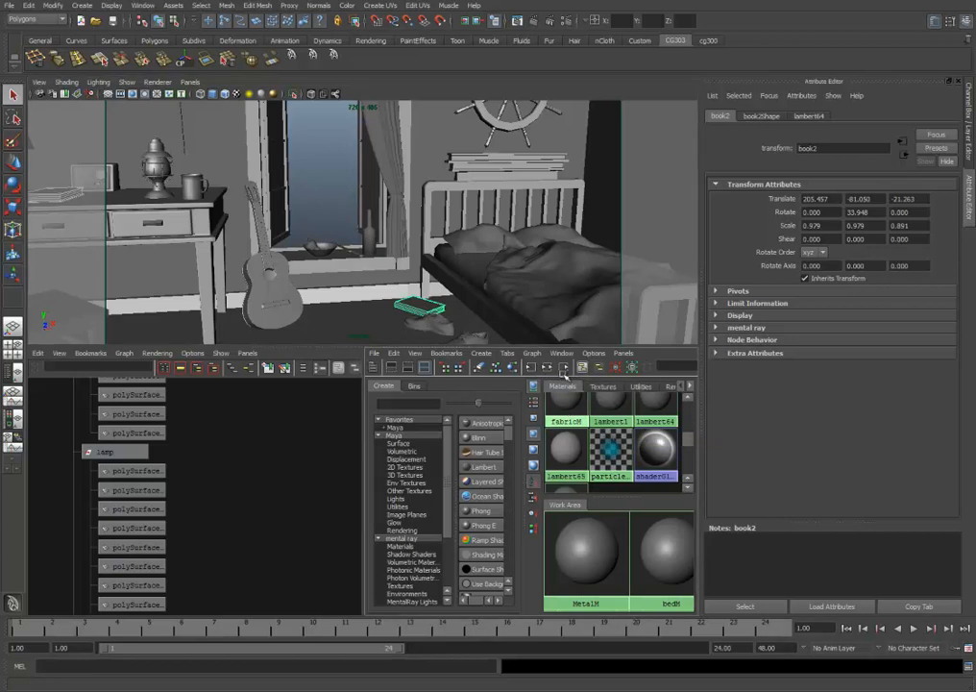
Select the fruit in the bowl on the windowsill and assign it the existing GuitarM material.
{"action": "middle_click_drag", "start_coordinate": [292, 248], "coordinate": [381, 264], "text": "alt"}
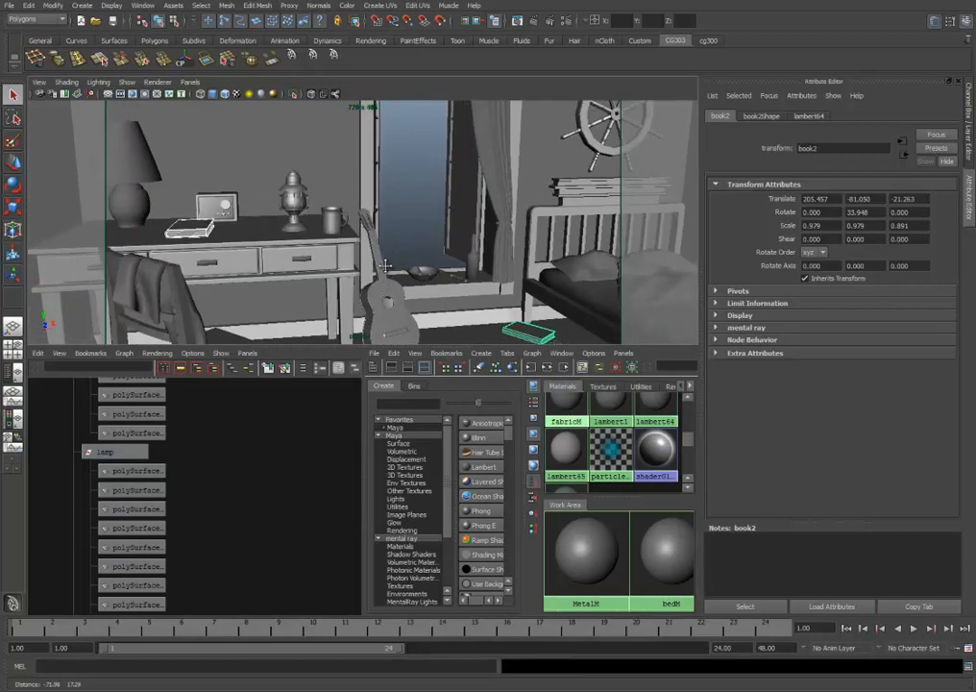
{"action": "middle_click_drag", "start_coordinate": [330, 241], "coordinate": [298, 257], "text": "alt"}
{"action": "left_click_drag", "start_coordinate": [298, 258], "coordinate": [286, 260], "text": "alt"}
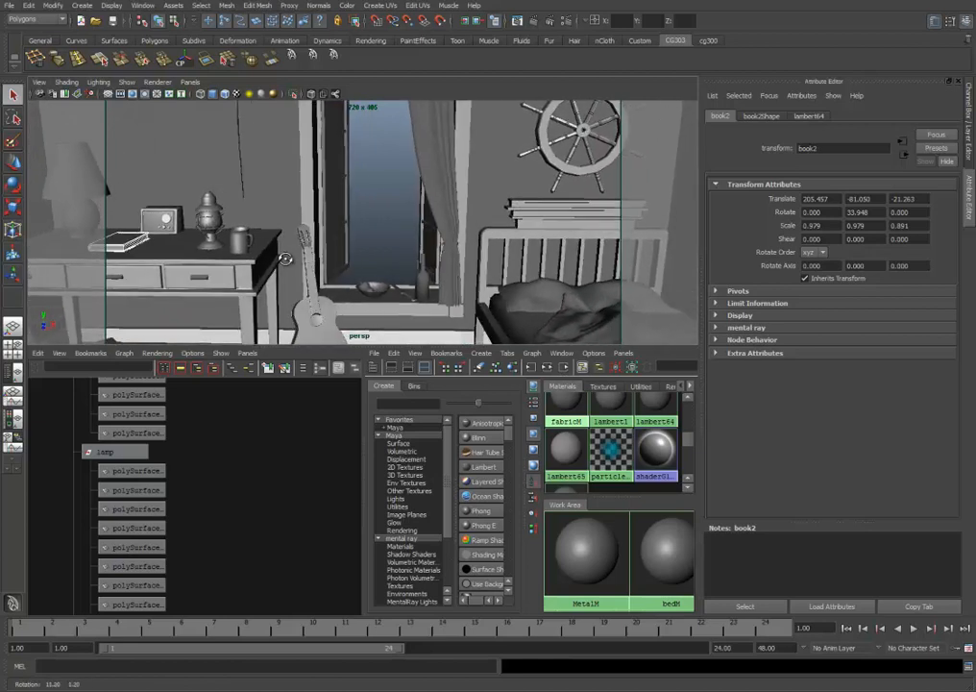
{"action": "middle_click_drag", "start_coordinate": [374, 268], "coordinate": [358, 263], "text": "alt"}
{"action": "right_click_drag", "start_coordinate": [357, 263], "coordinate": [371, 288], "text": "alt"}
{"action": "left_click_drag", "start_coordinate": [371, 289], "coordinate": [368, 317], "text": "alt"}
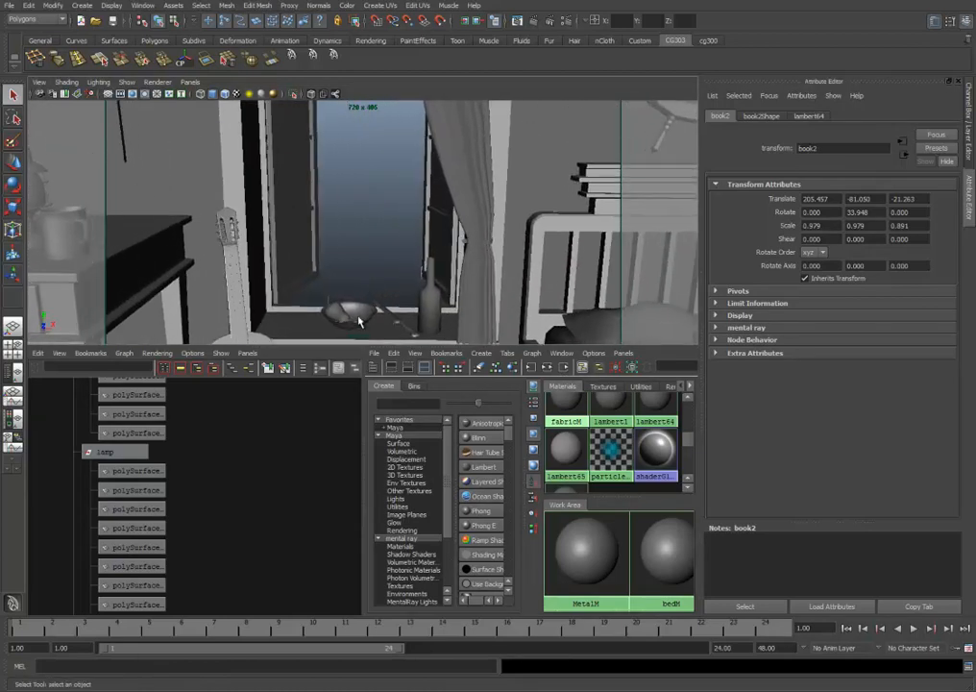
{"action": "left_click", "coordinate": [341, 317]}
{"action": "middle_click_drag", "start_coordinate": [328, 309], "coordinate": [334, 270], "text": "alt"}
{"action": "right_click_drag", "start_coordinate": [333, 270], "coordinate": [374, 302], "text": "alt"}
{"action": "middle_click_drag", "start_coordinate": [350, 309], "coordinate": [352, 275], "text": "alt"}
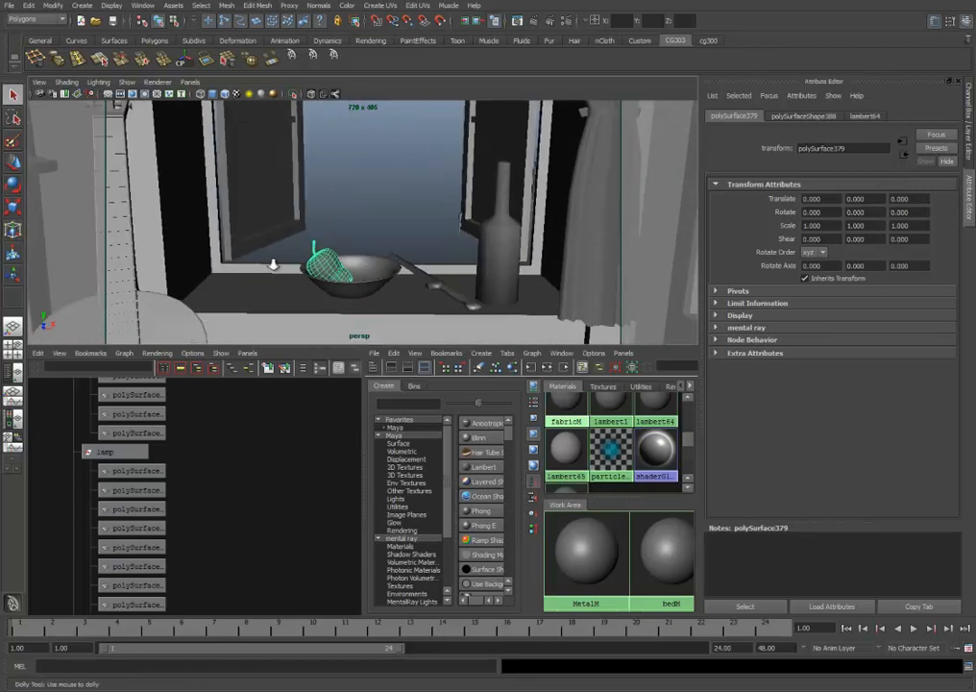
{"action": "right_click_drag", "start_coordinate": [277, 271], "coordinate": [293, 277], "text": "alt"}
{"action": "left_click_drag", "start_coordinate": [342, 307], "coordinate": [366, 306], "text": "alt"}
{"action": "middle_click_drag", "start_coordinate": [393, 300], "coordinate": [393, 299], "text": "alt"}
{"action": "right_click_drag", "start_coordinate": [445, 259], "coordinate": [342, 250], "text": "alt"}
{"action": "middle_click_drag", "start_coordinate": [472, 238], "coordinate": [503, 211], "text": "alt"}
{"action": "right_click_drag", "start_coordinate": [472, 227], "coordinate": [404, 227], "text": "alt"}
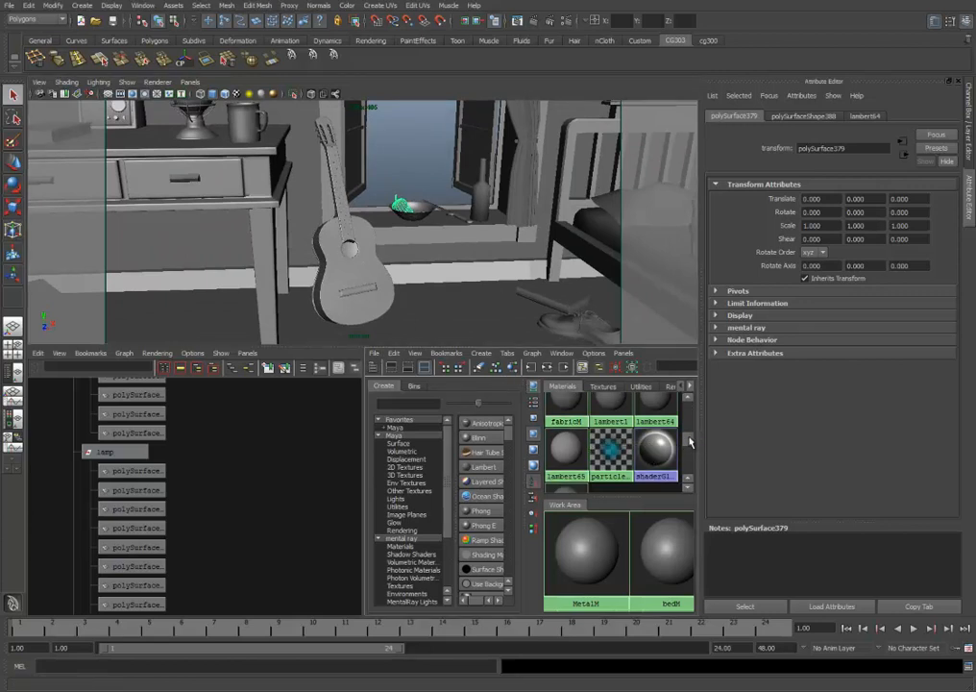
{"action": "scroll", "coordinate": [689, 441], "scroll_direction": "up", "scroll_amount": 3}
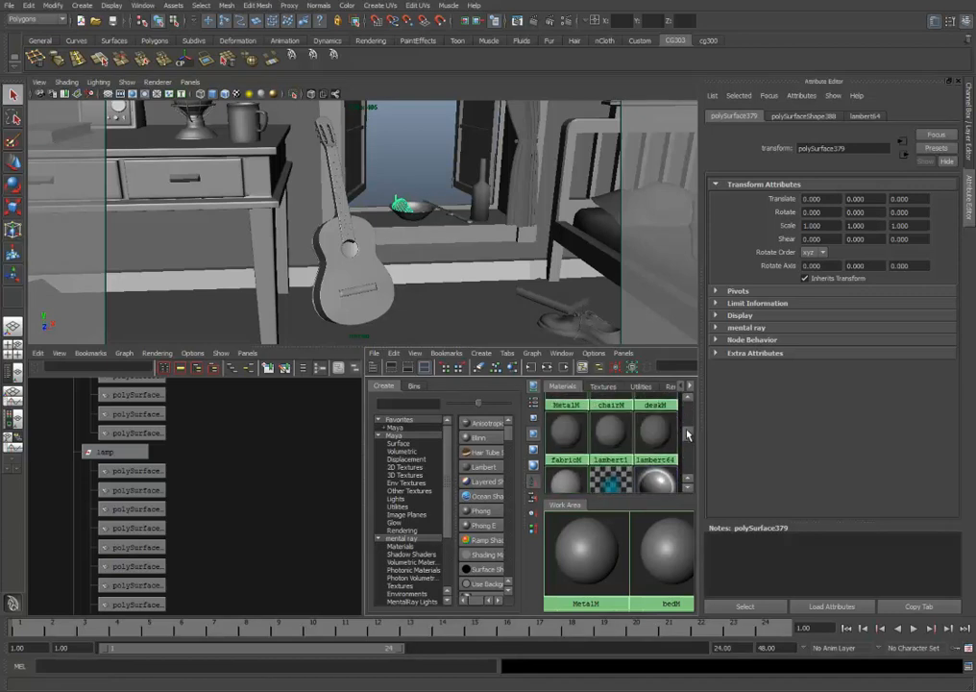
{"action": "left_click_drag", "start_coordinate": [687, 434], "coordinate": [680, 410]}
{"action": "right_click_drag", "start_coordinate": [655, 413], "coordinate": [656, 379]}
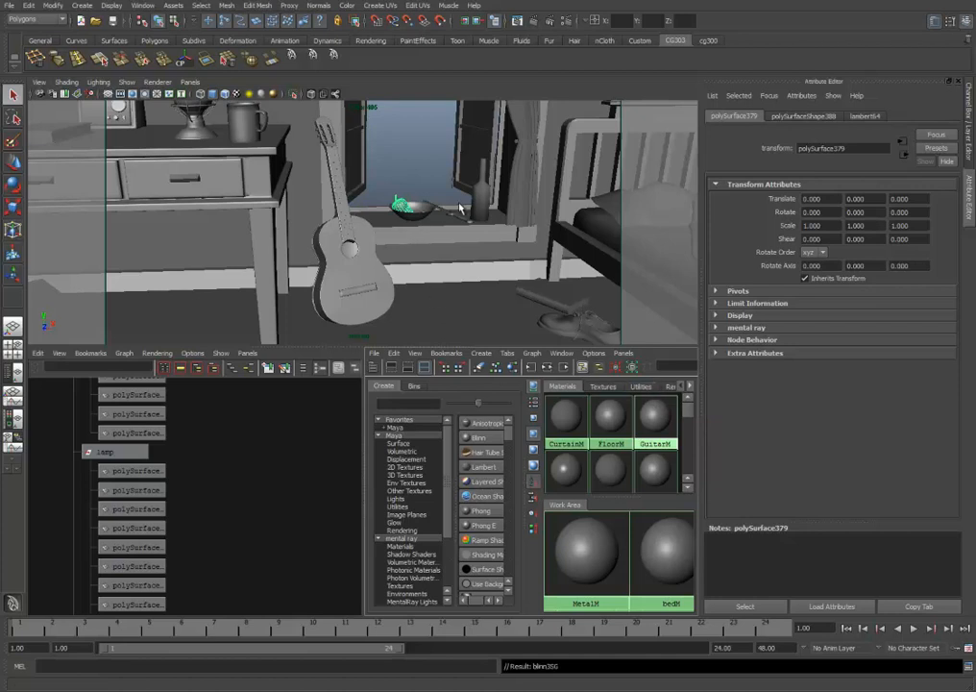
Assign a new Phong material to the bottle on the windowsill and name the material BottleM.
{"action": "left_click_drag", "start_coordinate": [256, 205], "coordinate": [291, 237], "text": "alt"}
{"action": "right_click_drag", "start_coordinate": [291, 237], "coordinate": [346, 264], "text": "alt"}
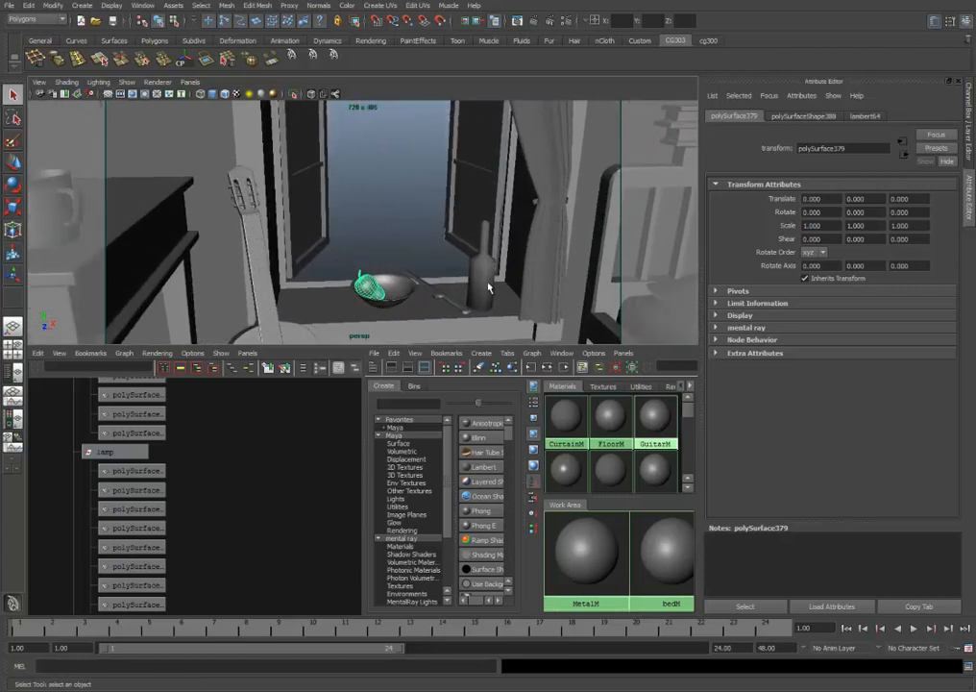
{"action": "left_click", "coordinate": [486, 291]}
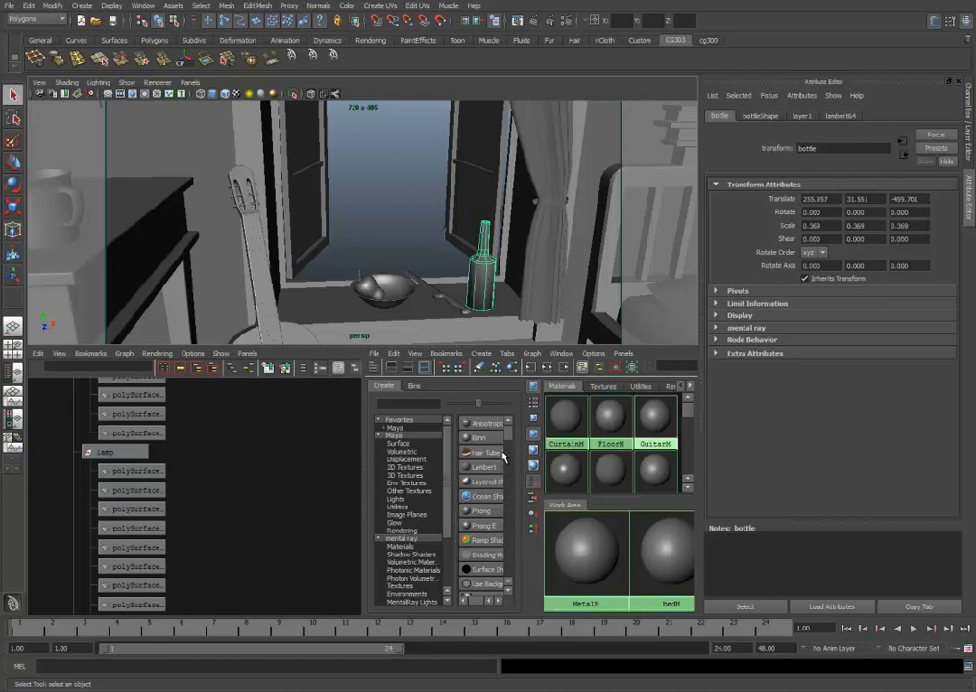
{"action": "left_click", "coordinate": [310, 274]}
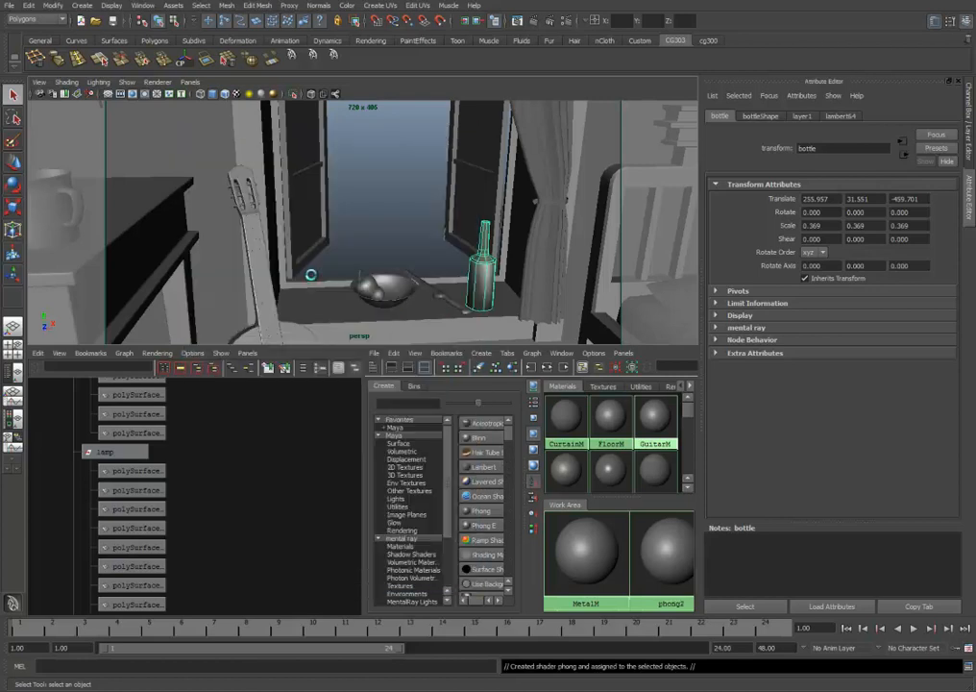
{"action": "double_click", "coordinate": [669, 605], "text": "ctrl"}
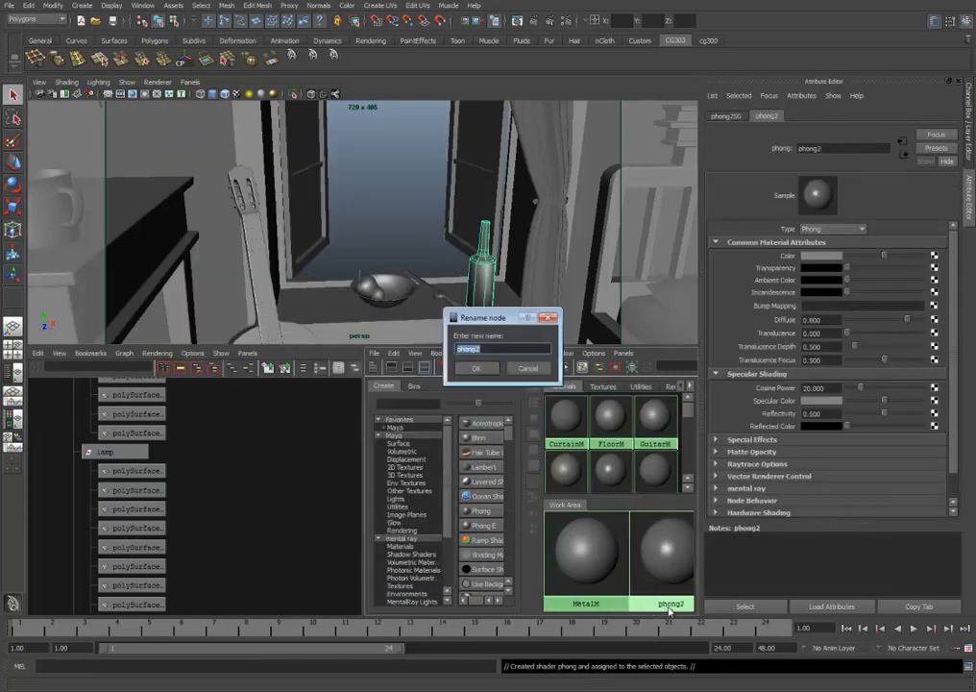
{"action": "type", "text": "BottleM"}
{"action": "key", "text": "Return"}
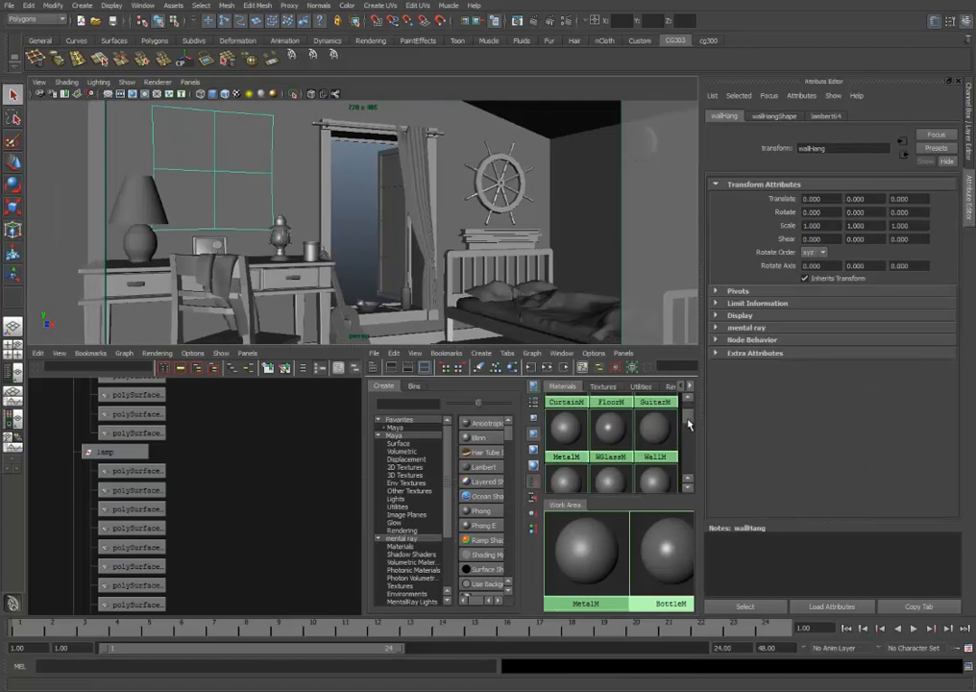
Assign the existing fabricM material to the selected wall hanging above the desk and clear the selection.
{"action": "left_click_drag", "start_coordinate": [688, 421], "coordinate": [689, 439]}
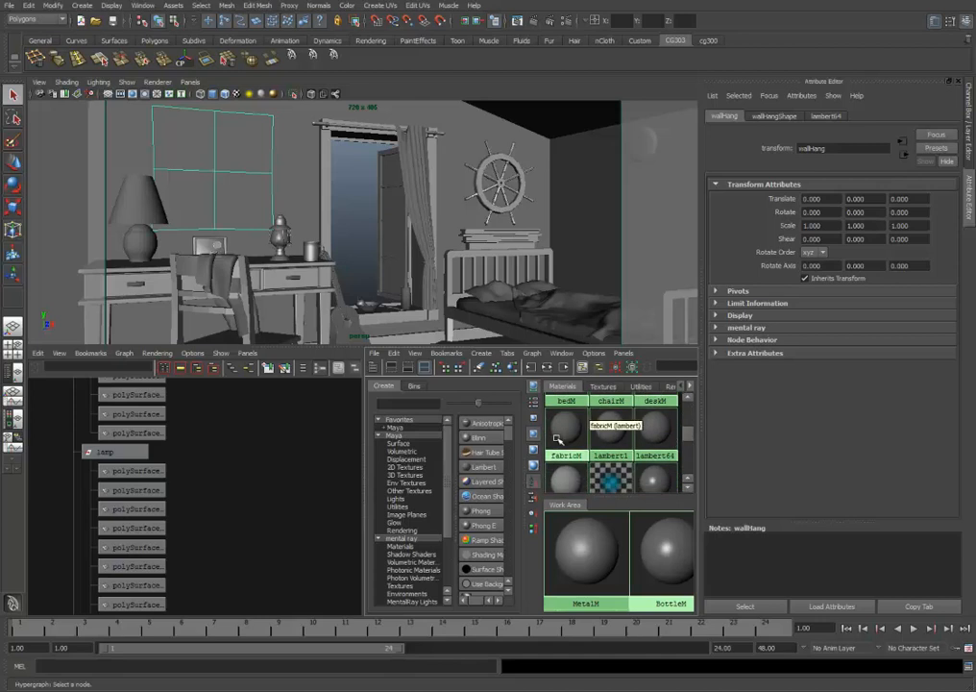
{"action": "left_click", "coordinate": [350, 279]}
{"action": "right_click_drag", "start_coordinate": [398, 277], "coordinate": [389, 298], "text": "alt"}
{"action": "middle_click_drag", "start_coordinate": [389, 297], "coordinate": [399, 248], "text": "alt"}
{"action": "key", "text": "["}
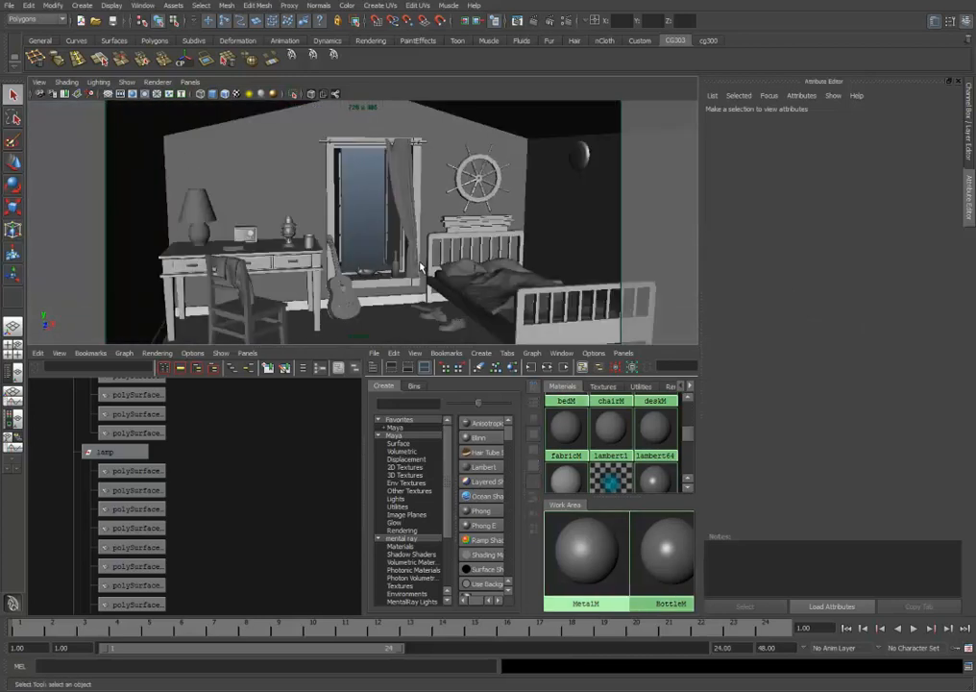